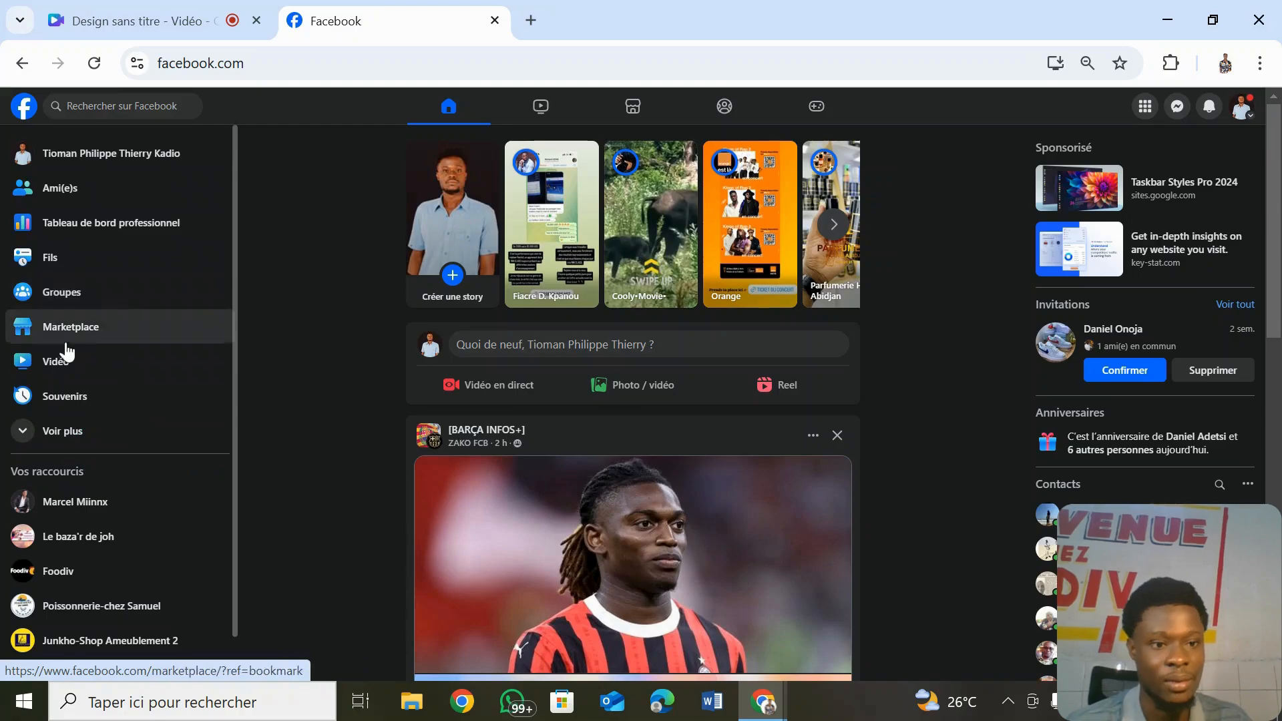
# - Expand the sidebar with 'Voir plus' and go to the Pages section
pyautogui.click(40, 441)
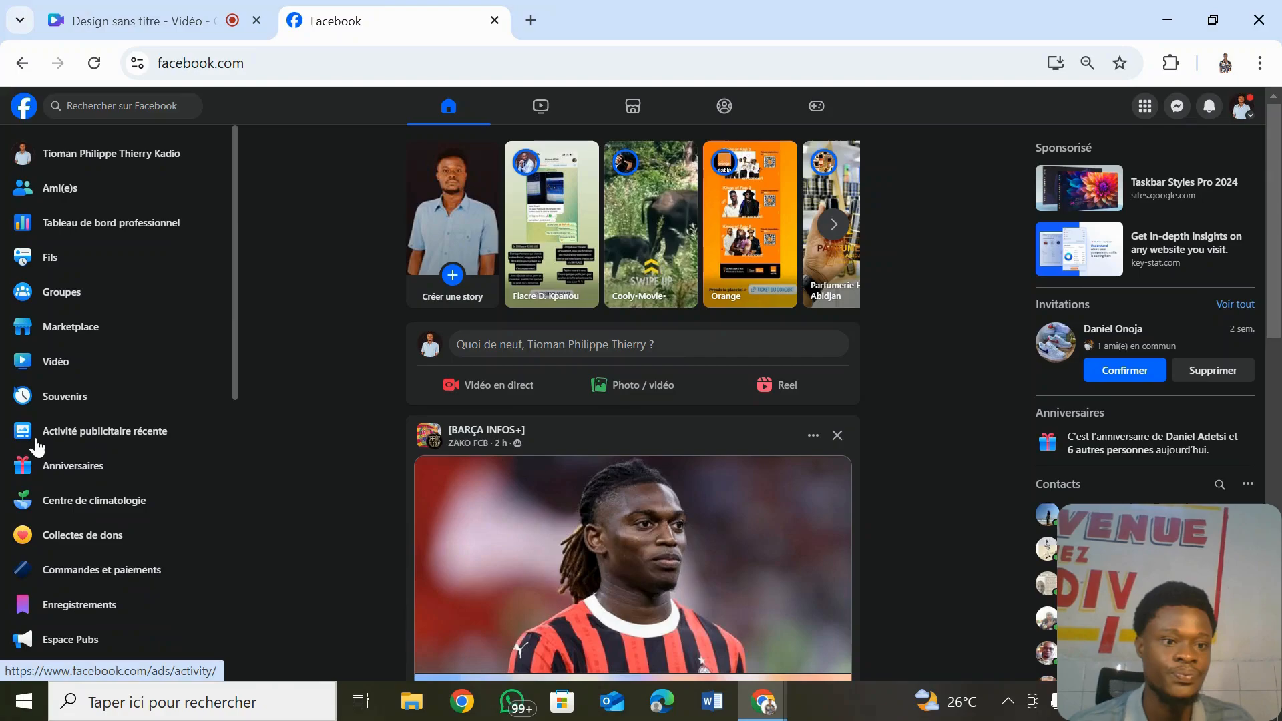
pyautogui.moveTo(235, 315); pyautogui.dragTo(240, 486)
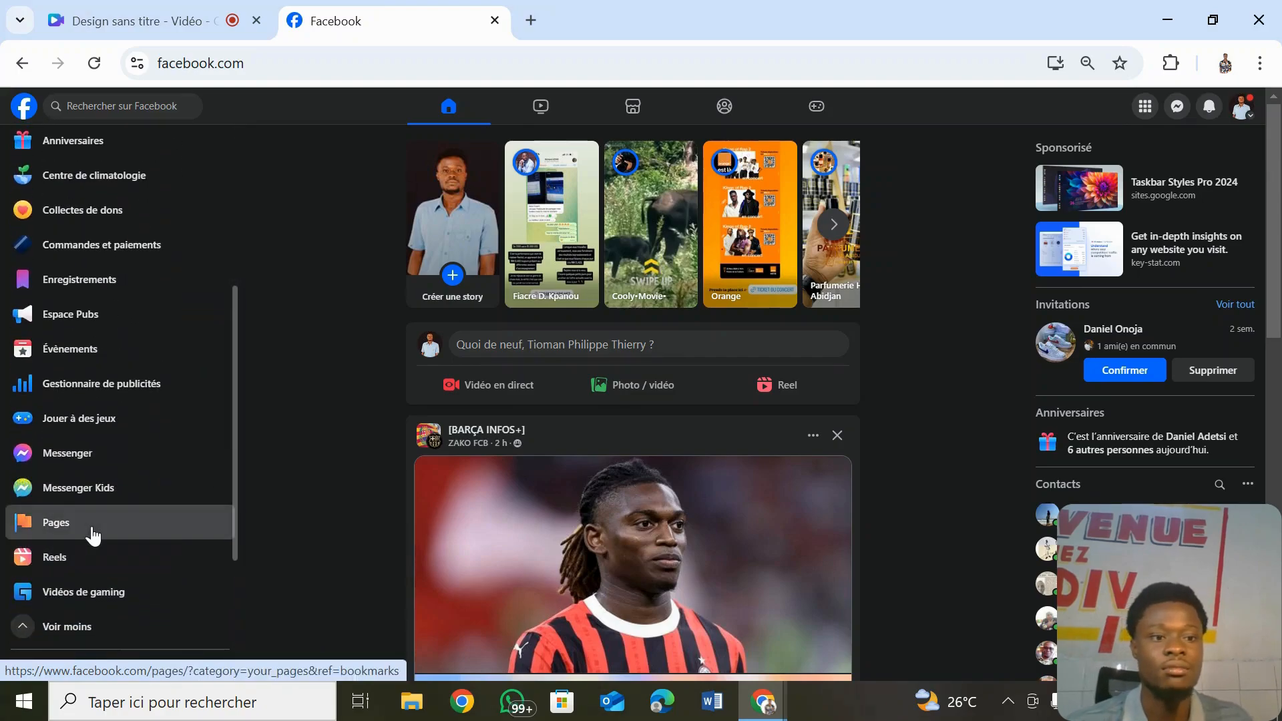
pyautogui.click(93, 527)
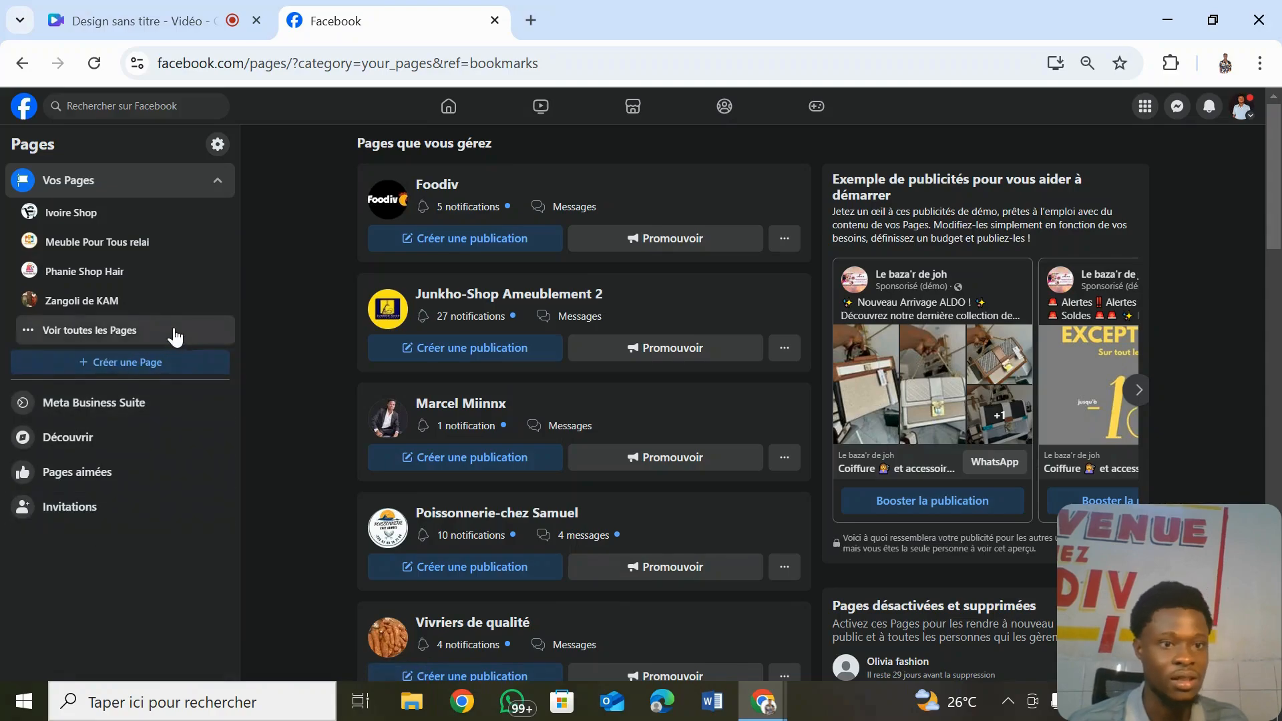
# - Start creating a new Page with 'Créer une Page'
pyautogui.click(166, 371)
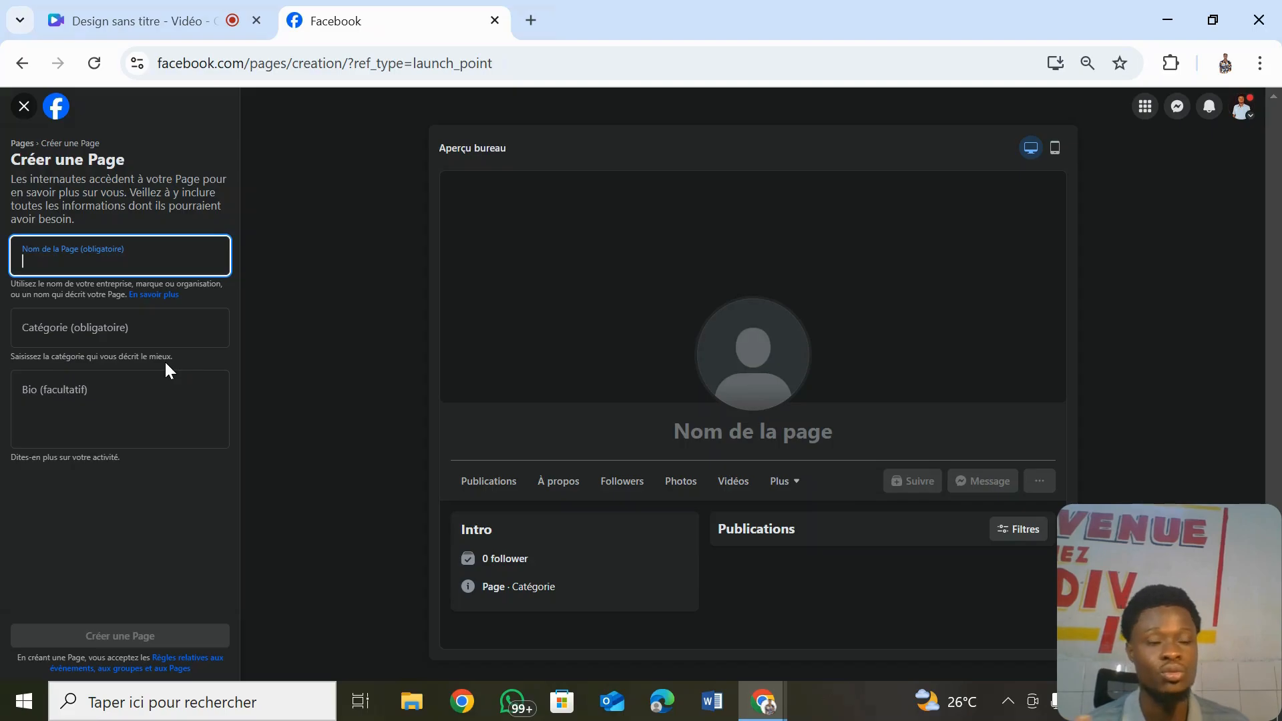
# - Enter 'Olivia fashion' as the Page name
pyautogui.click(56, 249)
pyautogui.write('O')
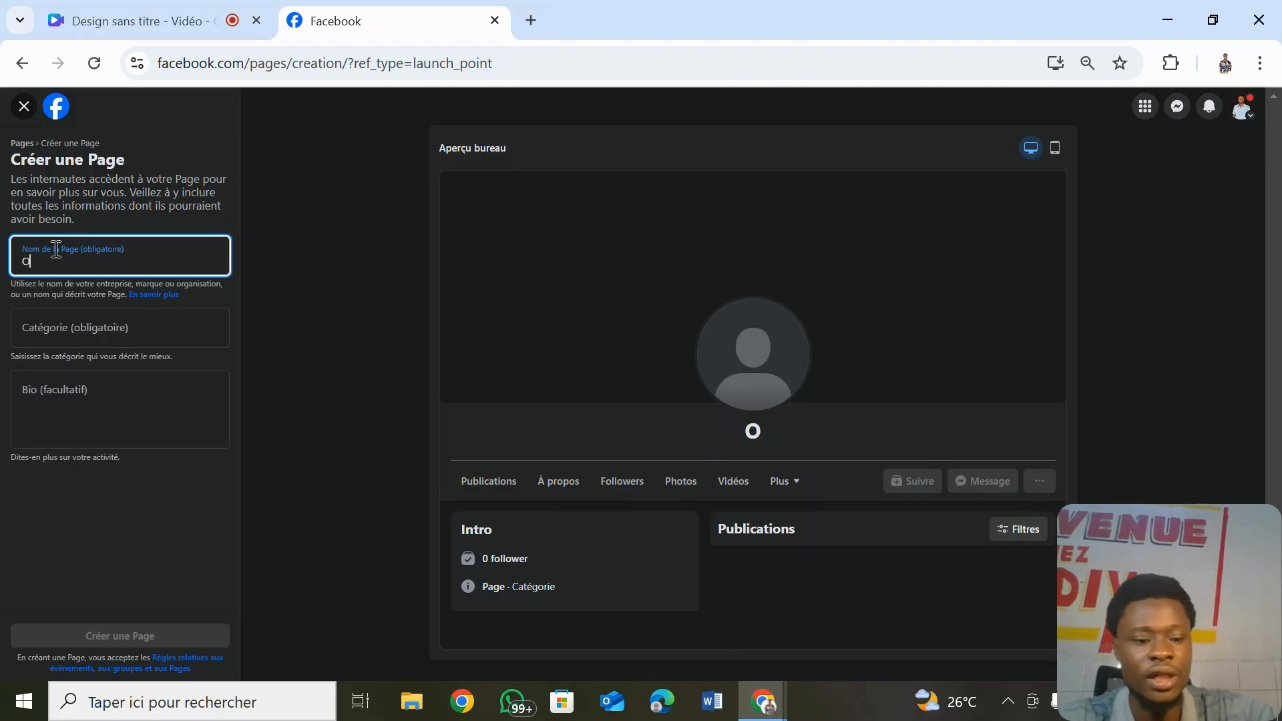
pyautogui.write('livi')
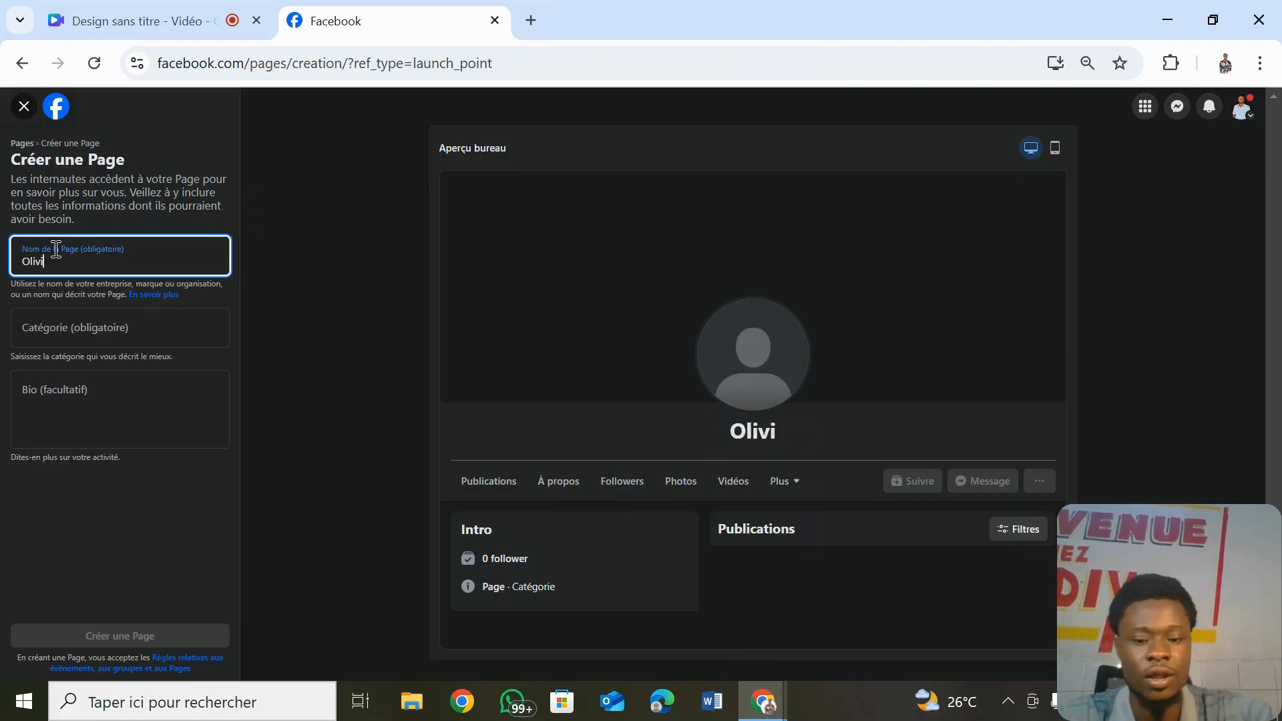
pyautogui.write('a fashio')
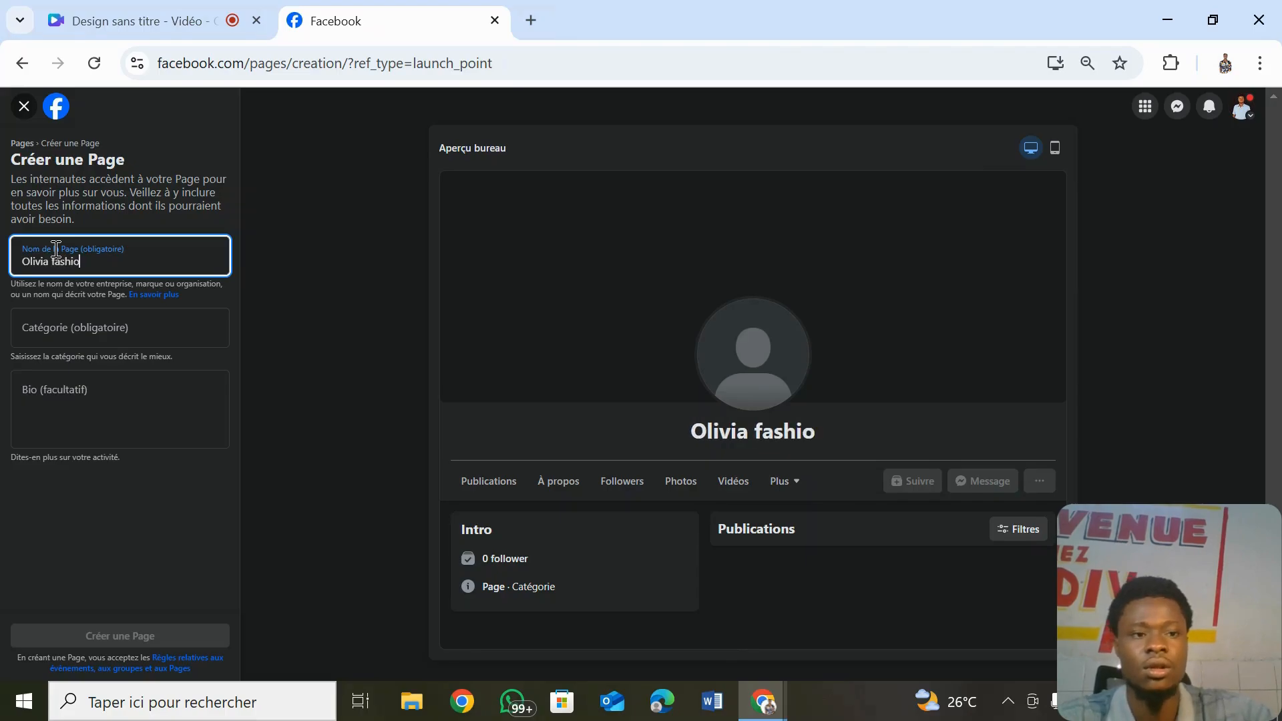
pyautogui.write('n')
pyautogui.click(97, 324)
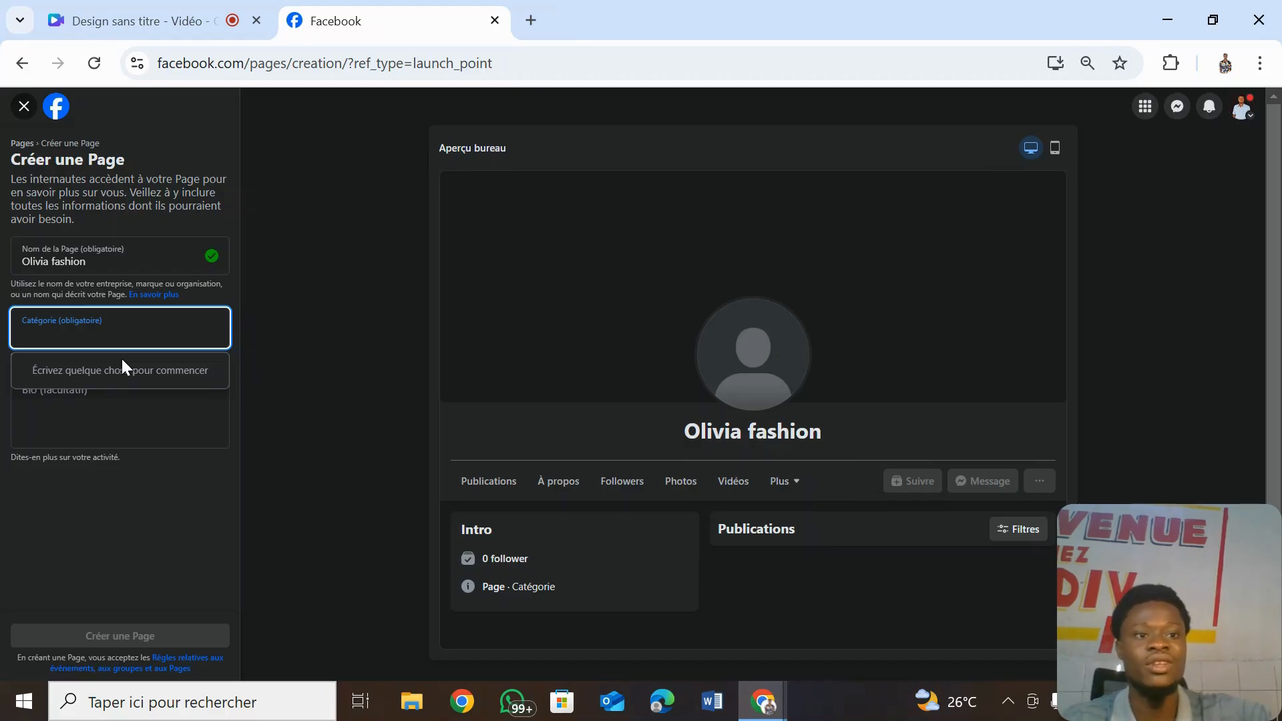
# - Add the categories Vêtements (Marque) and Magasin de vente en gros to the Page
pyautogui.write('vet')
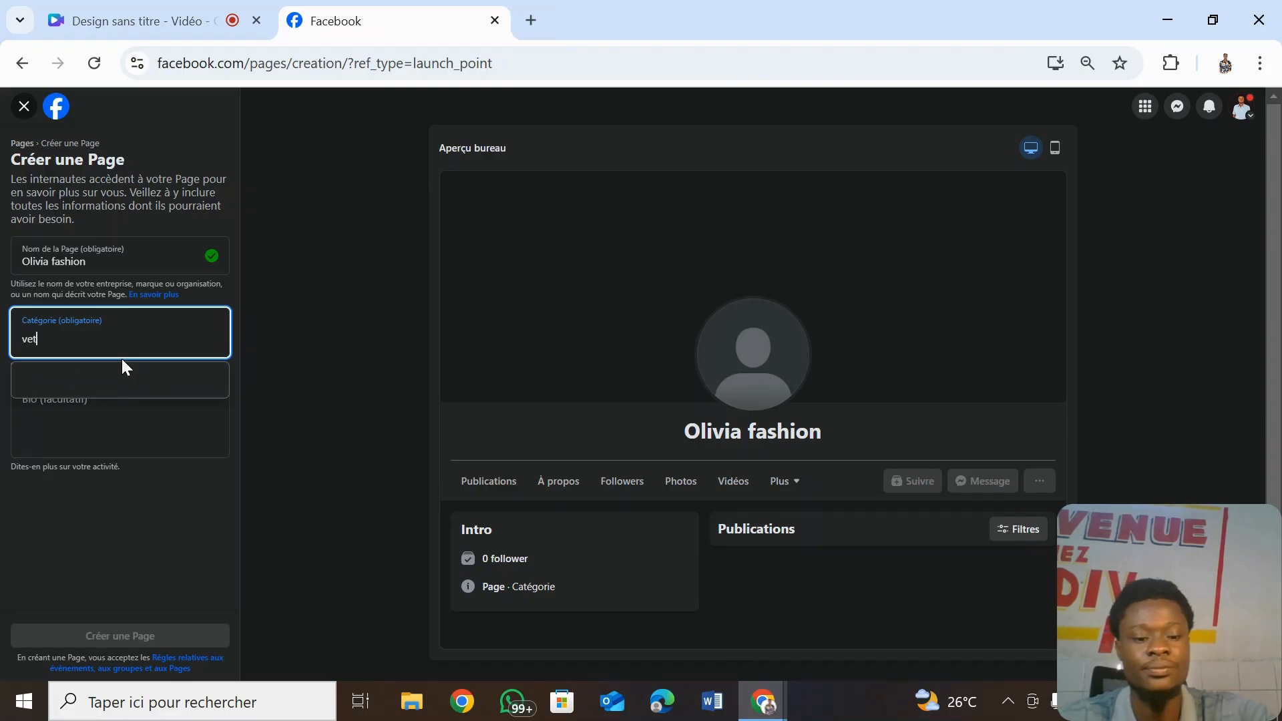
pyautogui.write('ement')
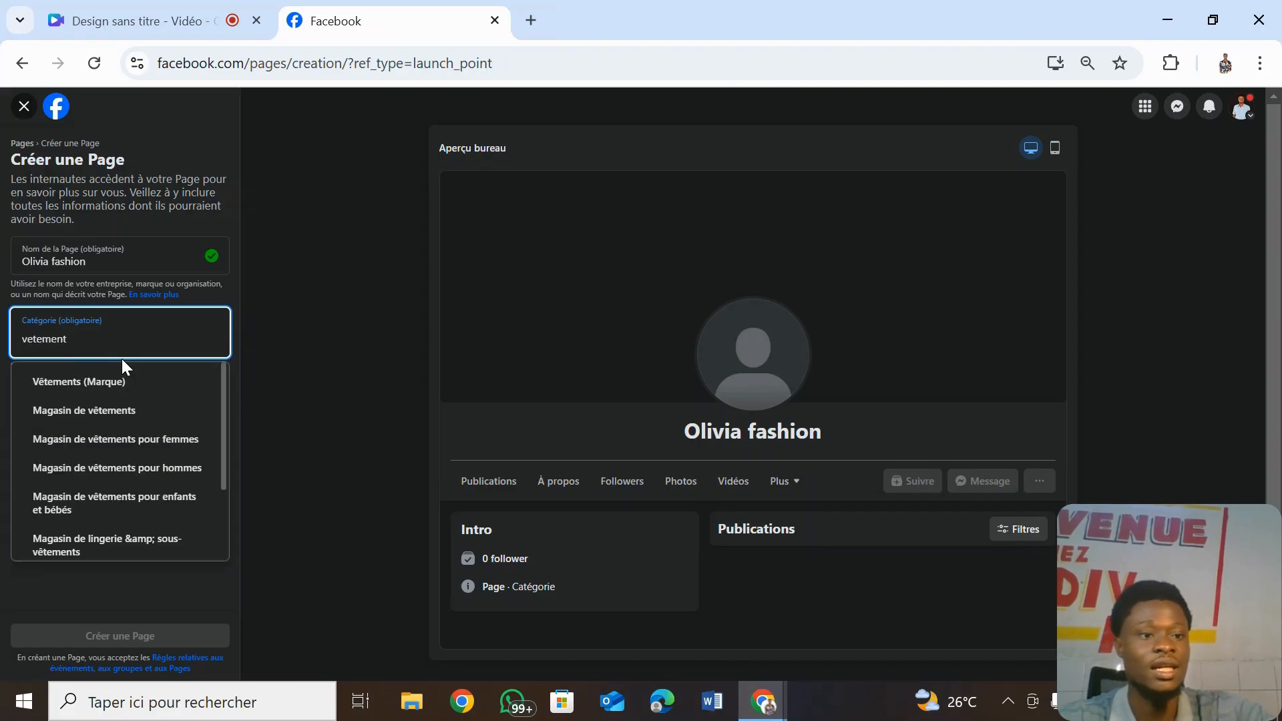
pyautogui.click(110, 365)
pyautogui.click(110, 382)
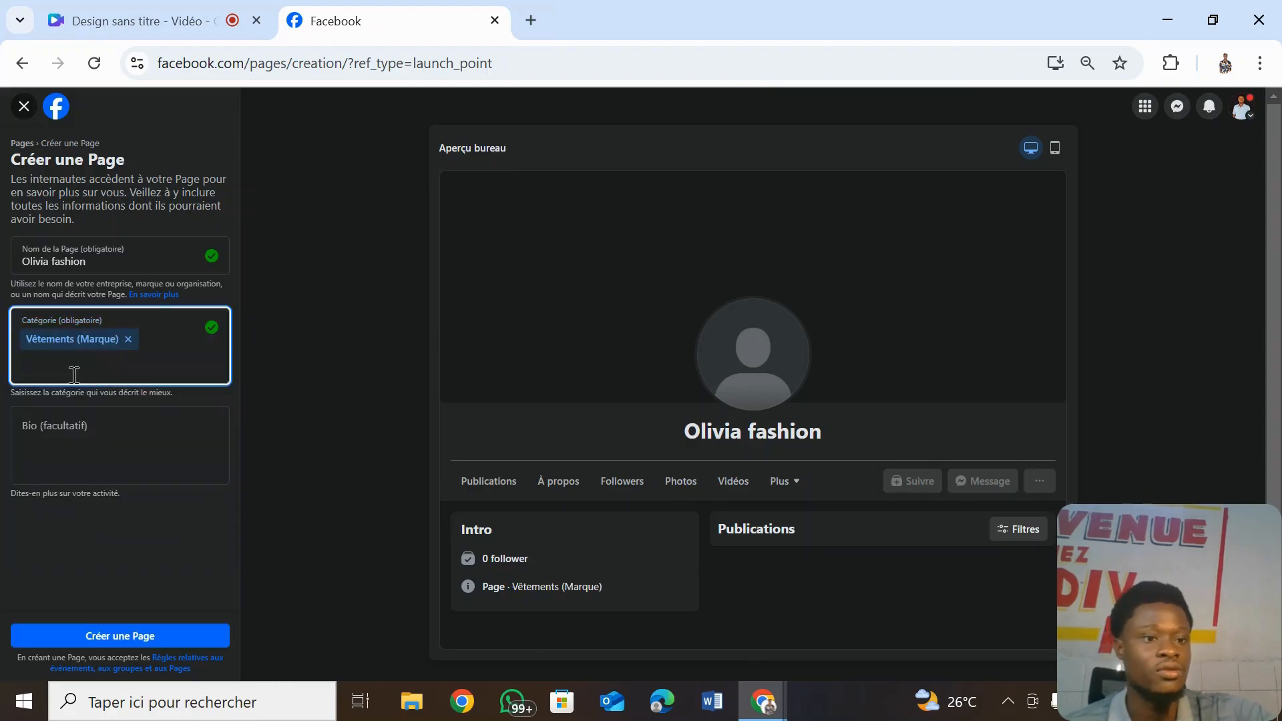
pyautogui.write('vetem')
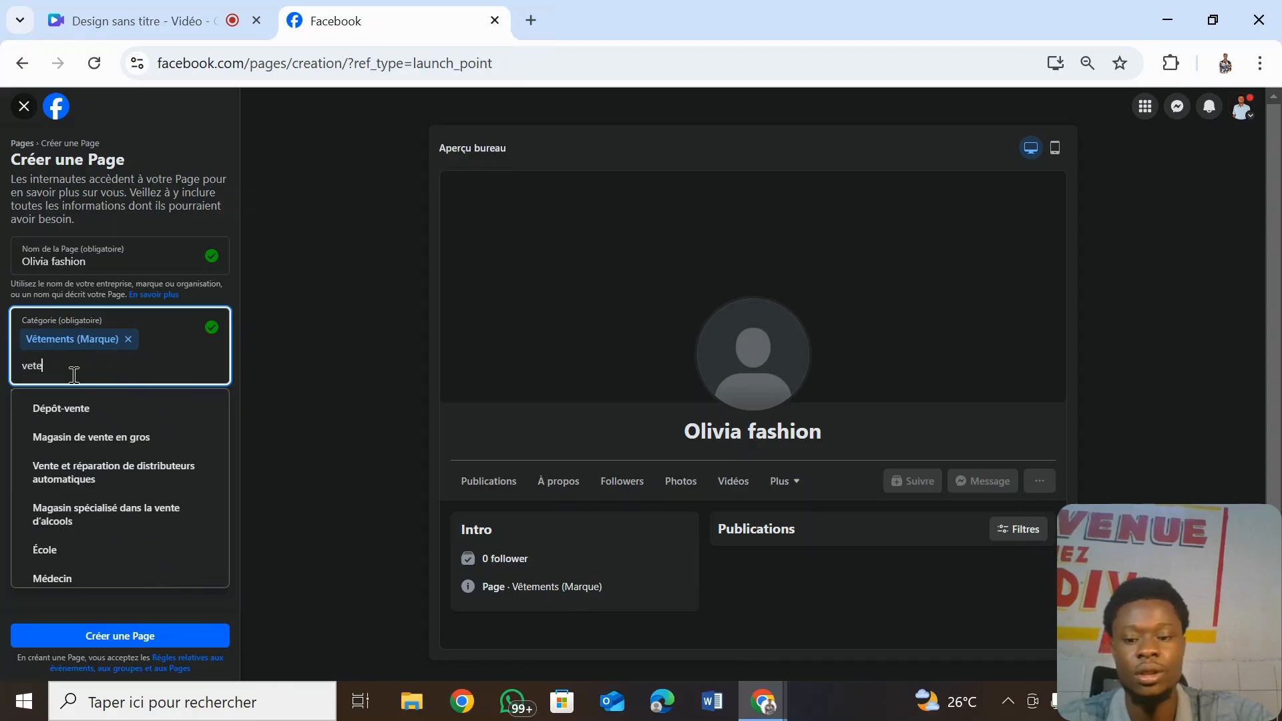
pyautogui.click(76, 445)
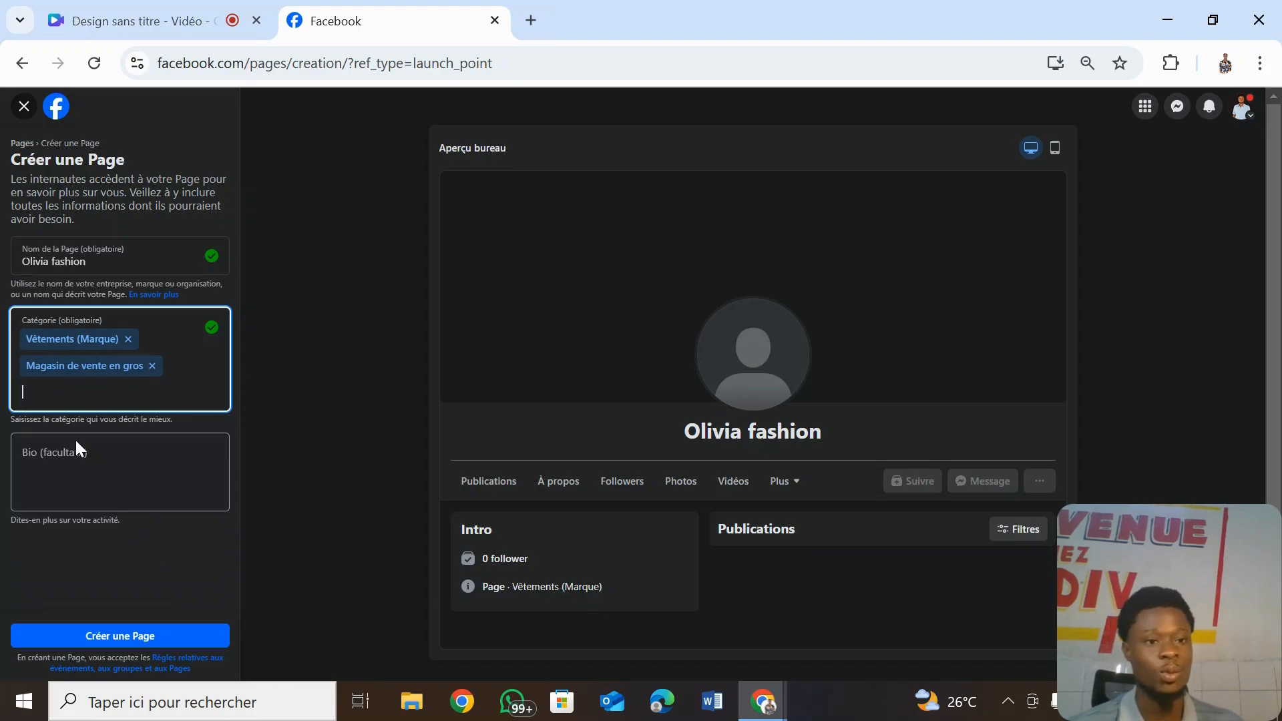
pyautogui.click(44, 466)
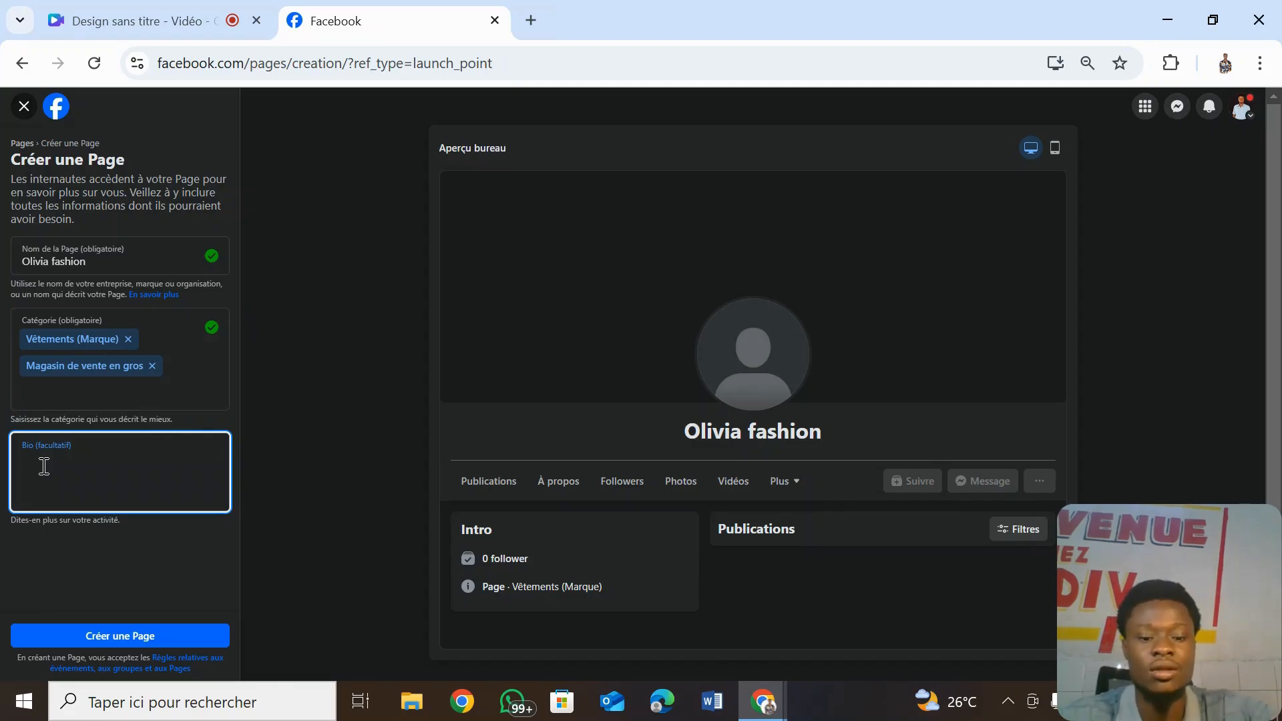
# - Paste the bio 'nous vous proposons des vetements de marque' and create the Page
pyautogui.write('nous vous proposons des vetements de marque')
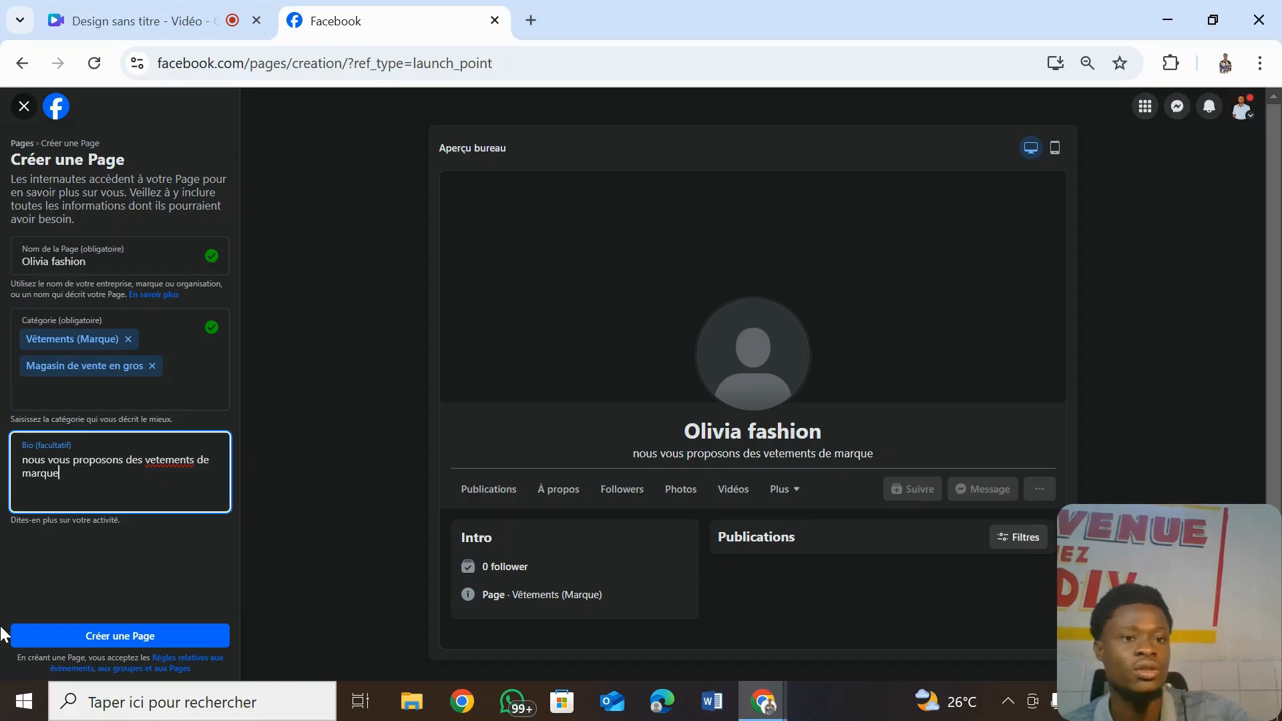
pyautogui.click(185, 640)
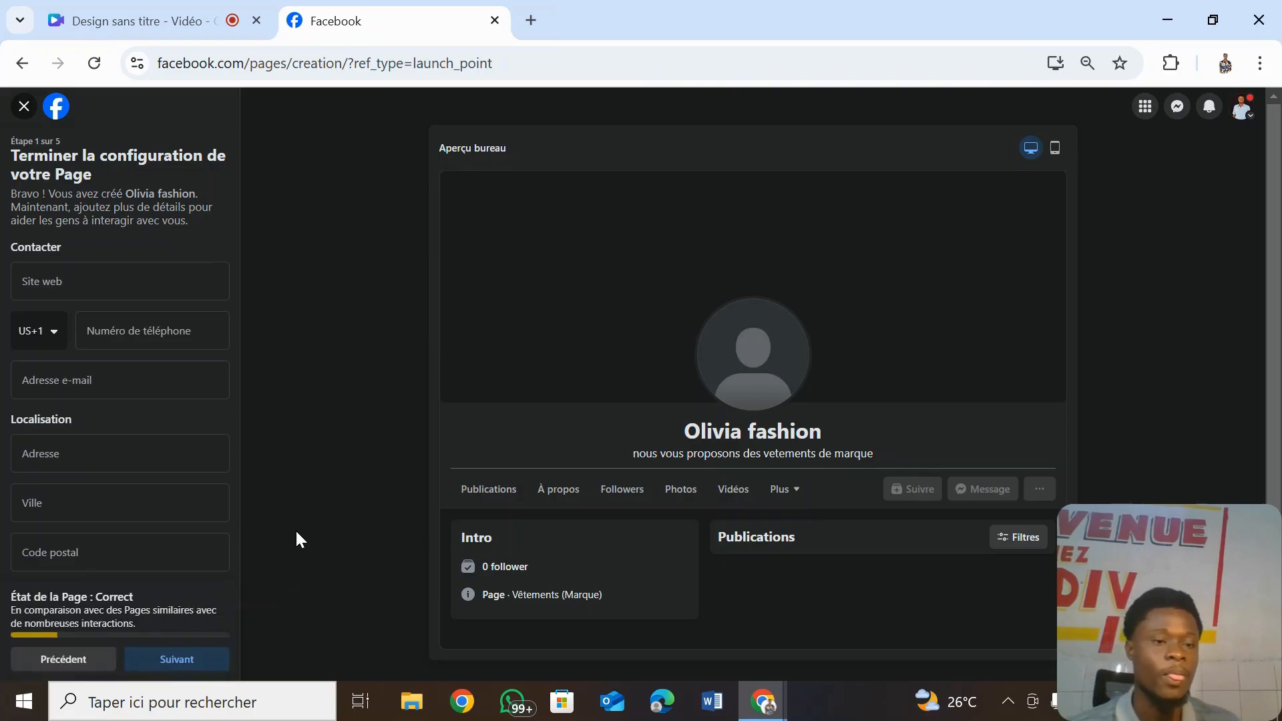
pyautogui.click(70, 274)
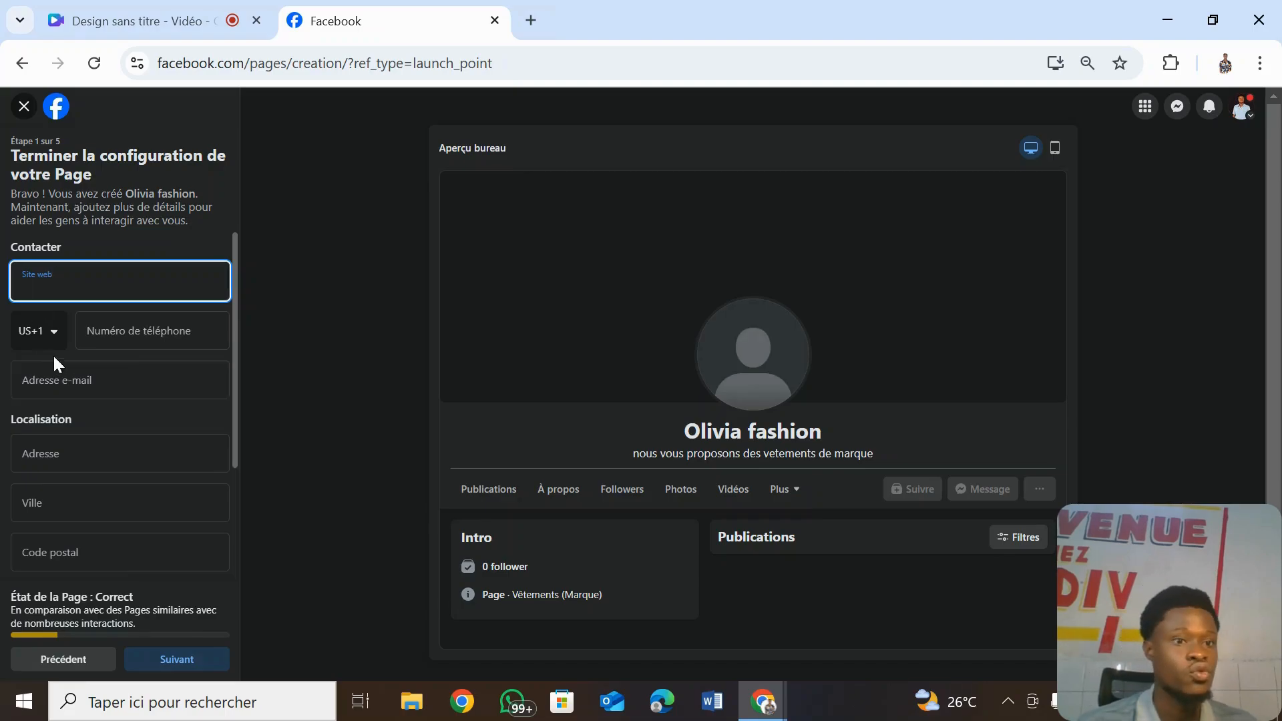
# - Enter the Page's contact phone number with the Côte d'Ivoire (+225) country code
pyautogui.click(156, 332)
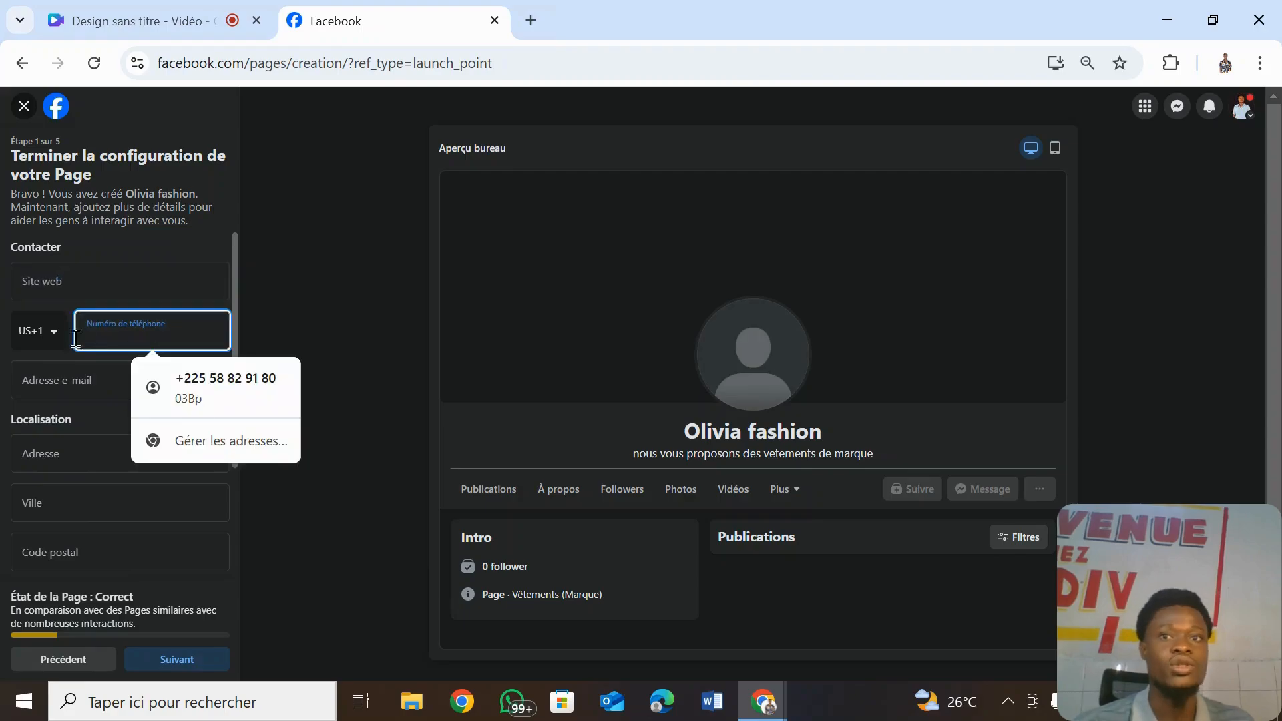
pyautogui.click(39, 345)
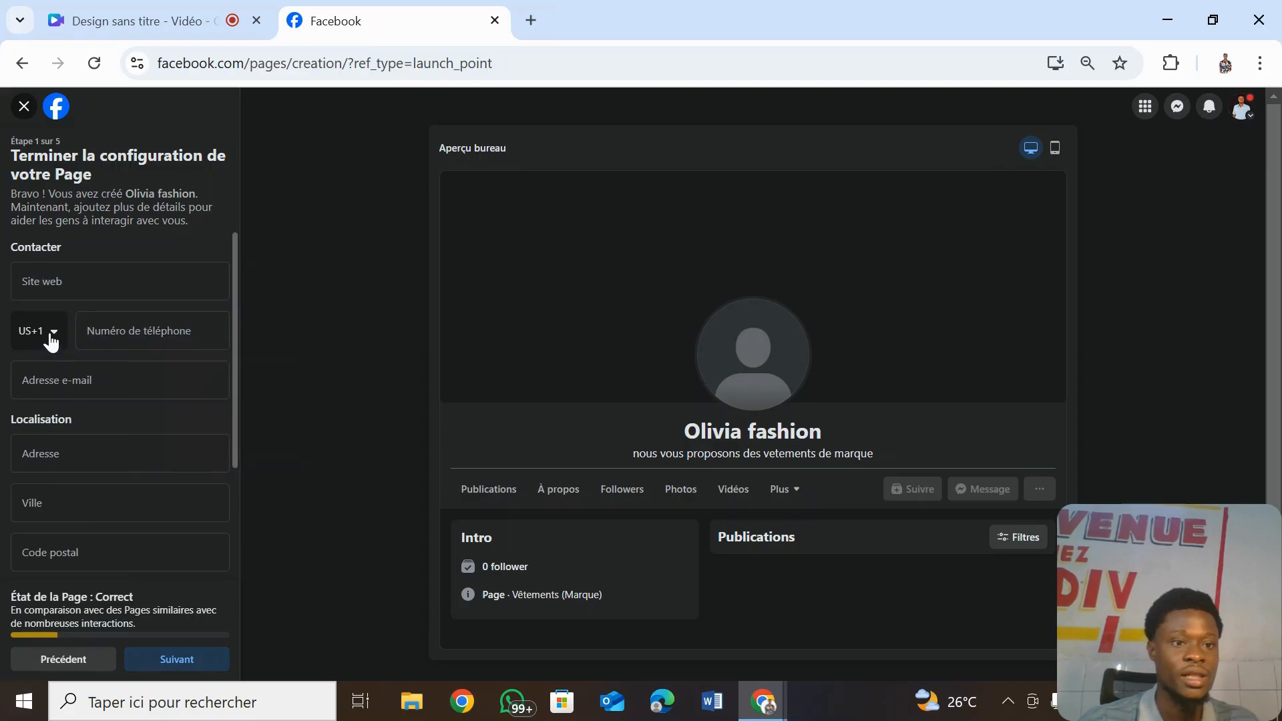
pyautogui.click(52, 342)
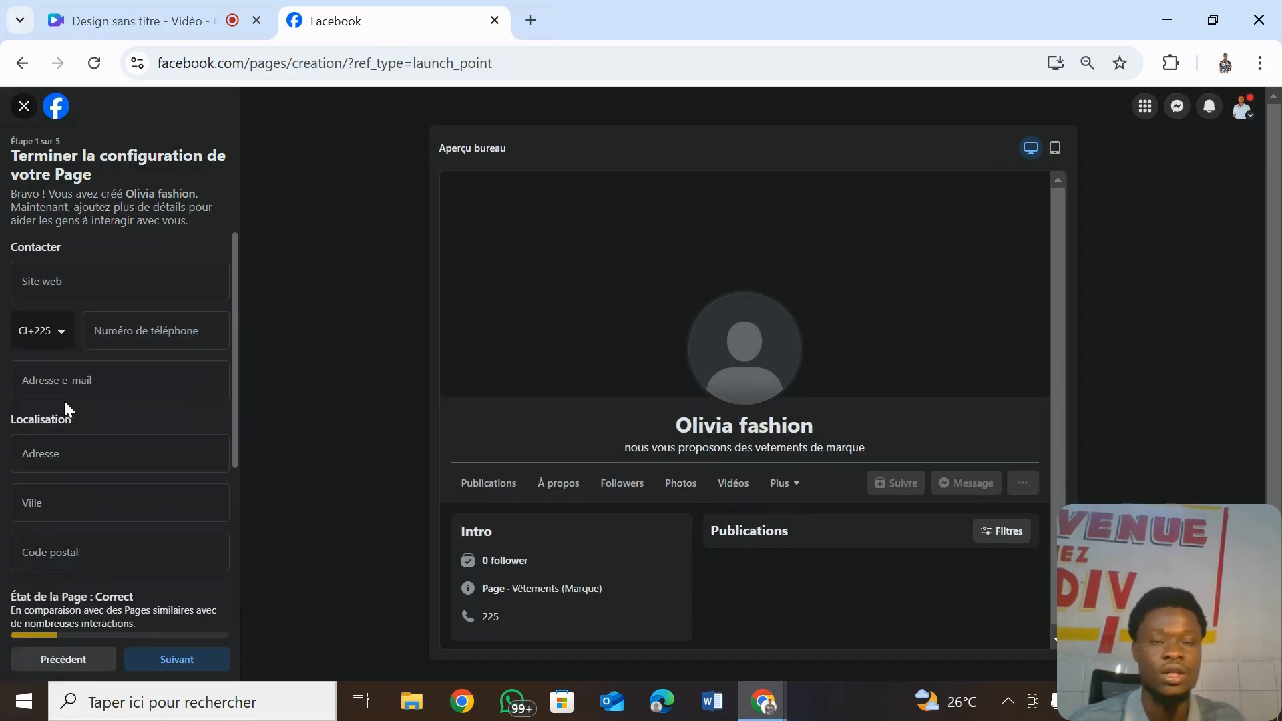
pyautogui.click(166, 331)
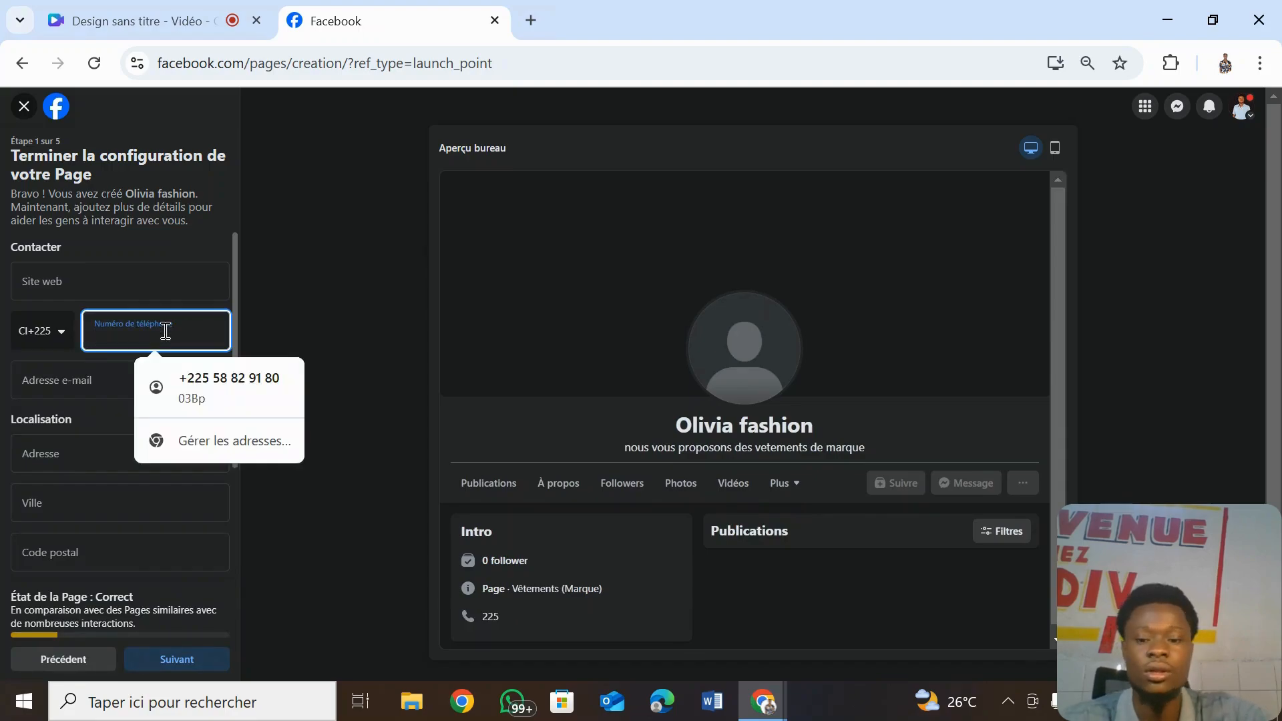
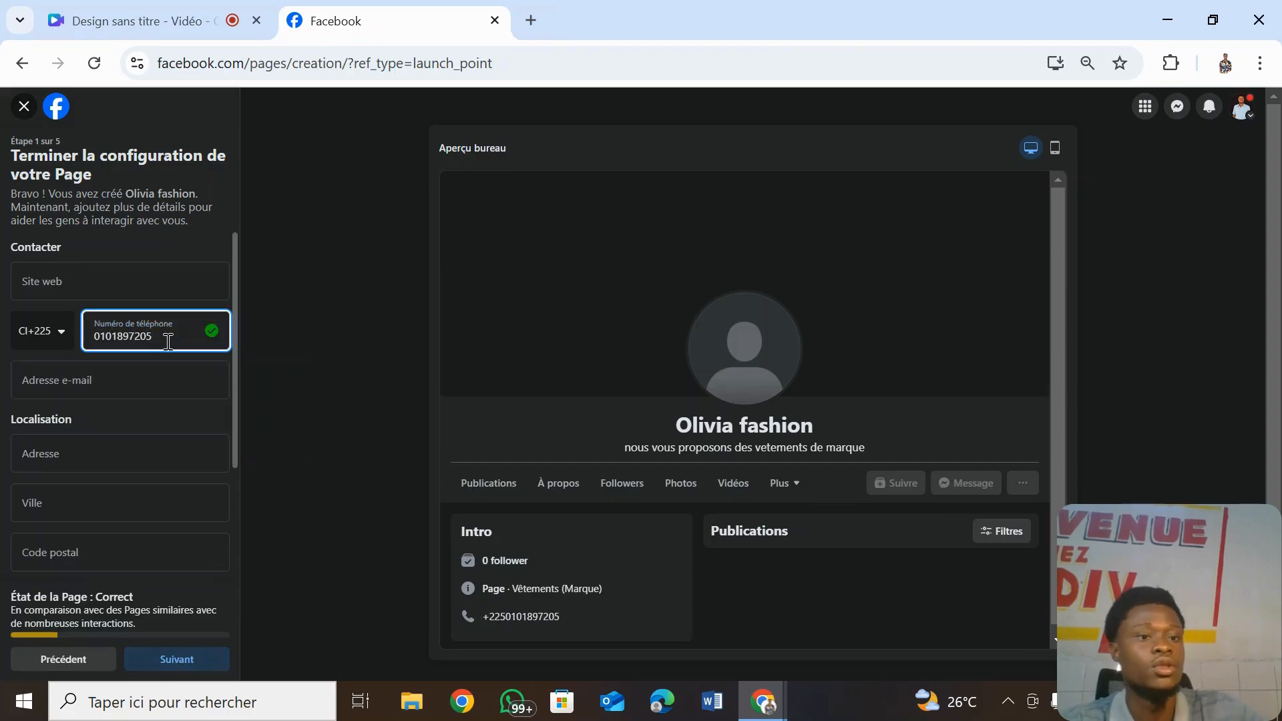
pyautogui.click(205, 379)
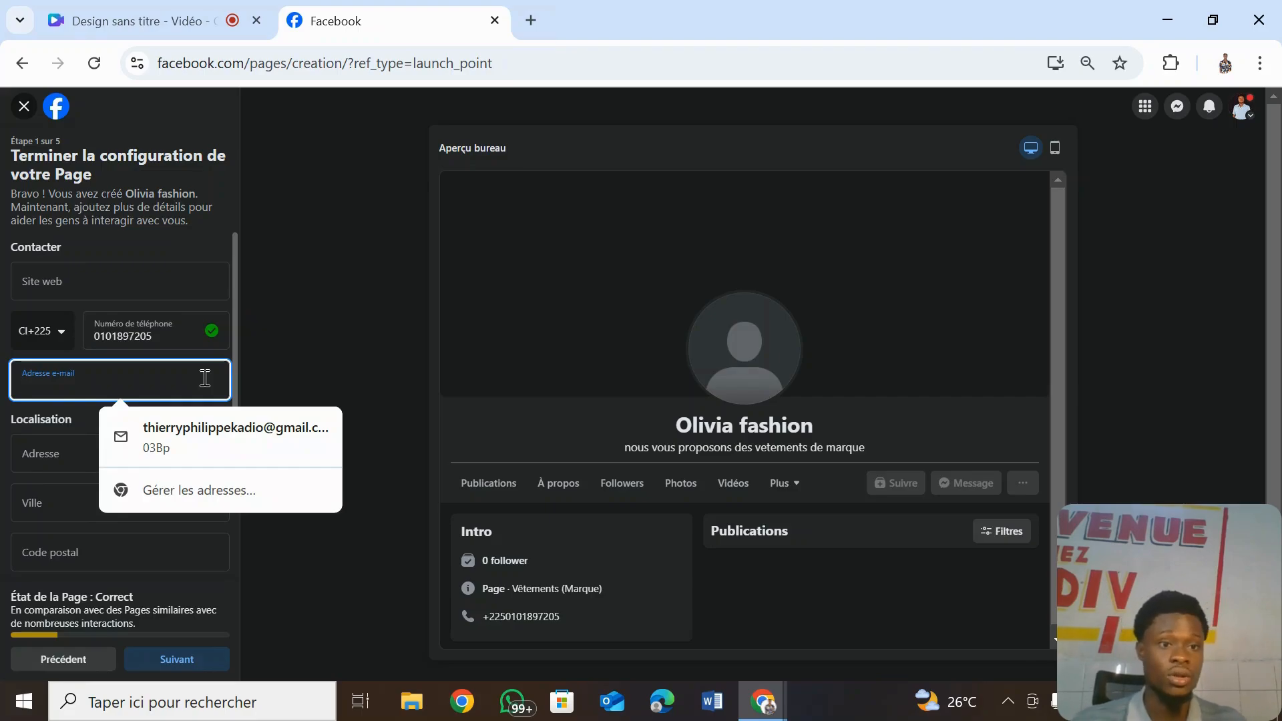
# - Enter the address 'cote d'ivoire' and choose Abidjan as the city
pyautogui.click(253, 374)
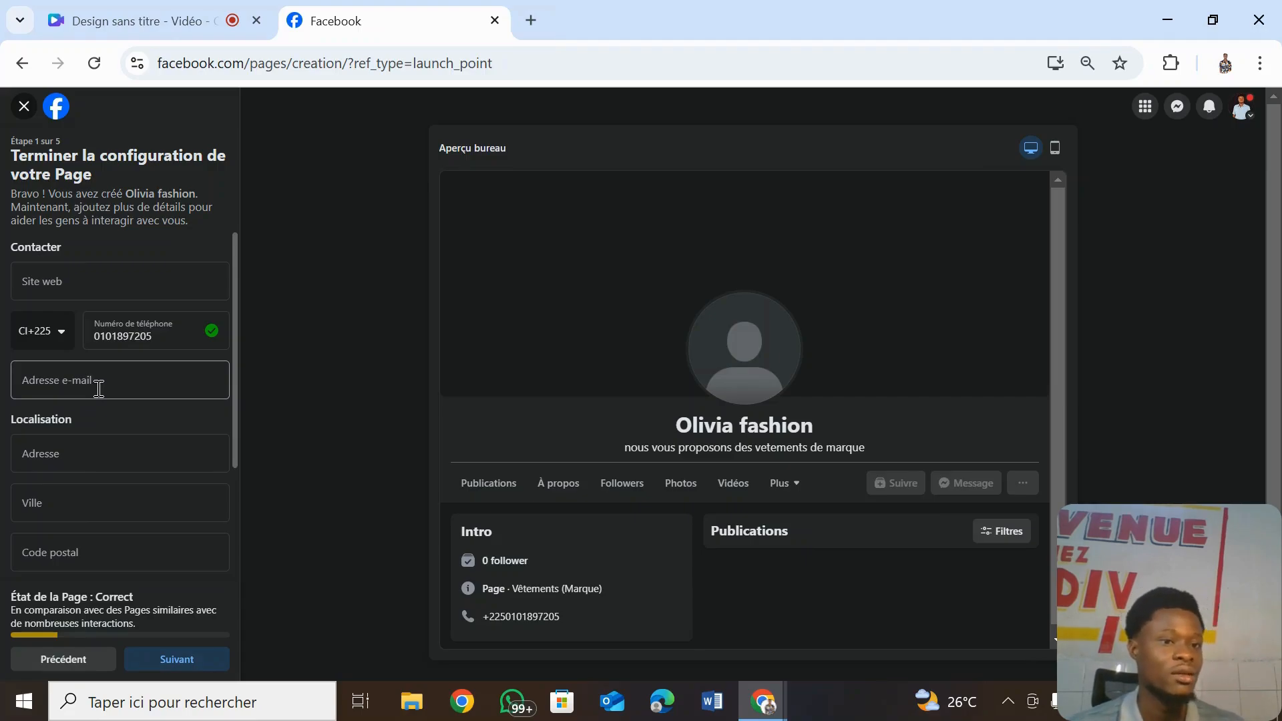
pyautogui.click(81, 451)
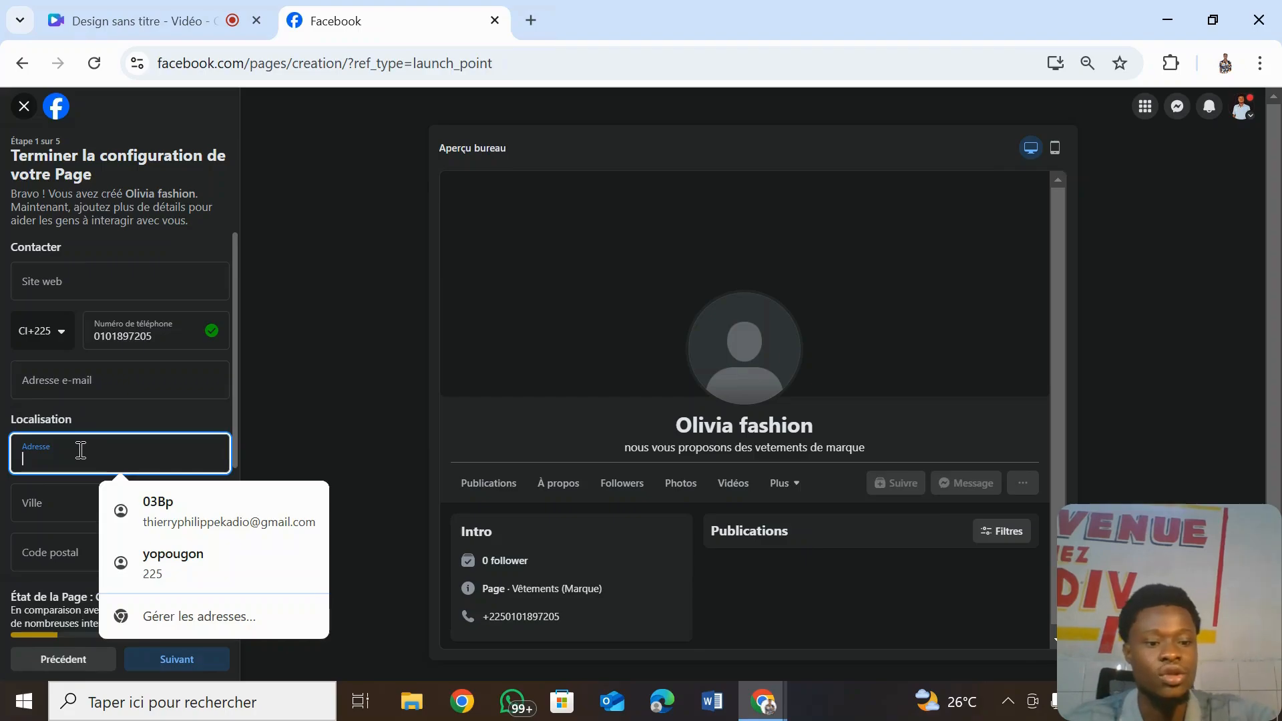
pyautogui.write('cote ')
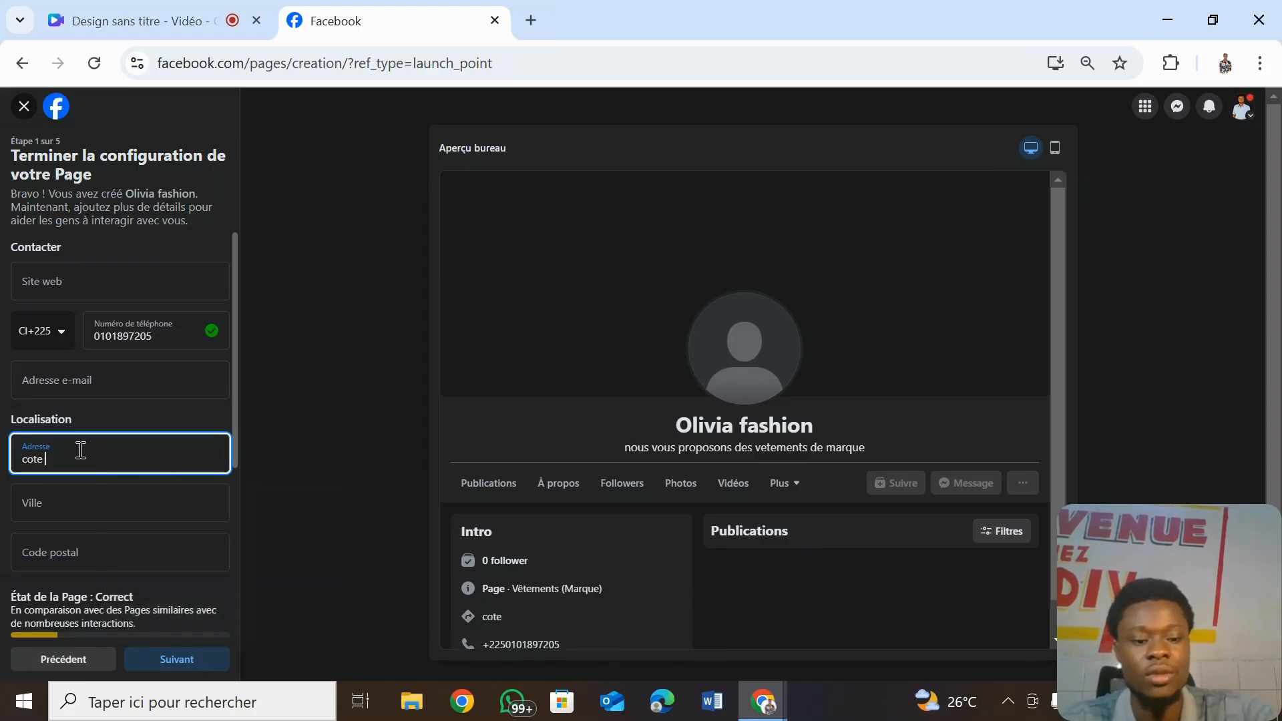
pyautogui.write("d'ivoire")
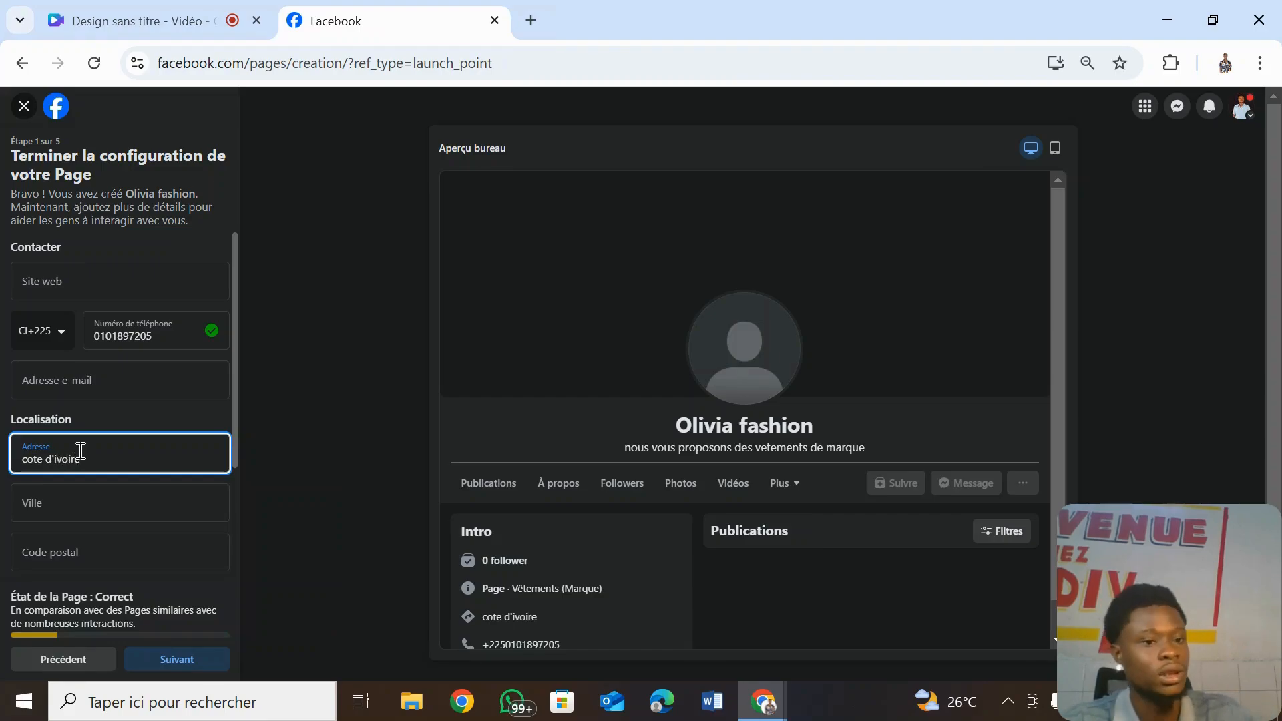
pyautogui.click(70, 505)
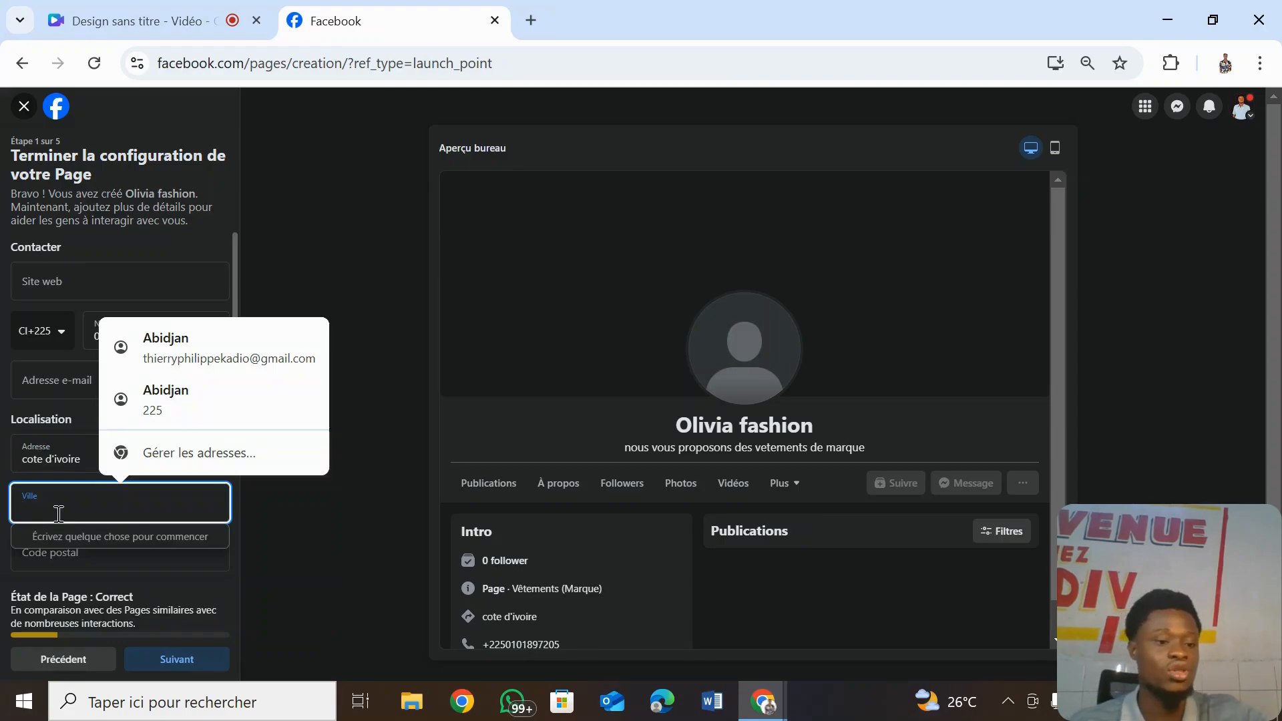
pyautogui.write('Abid')
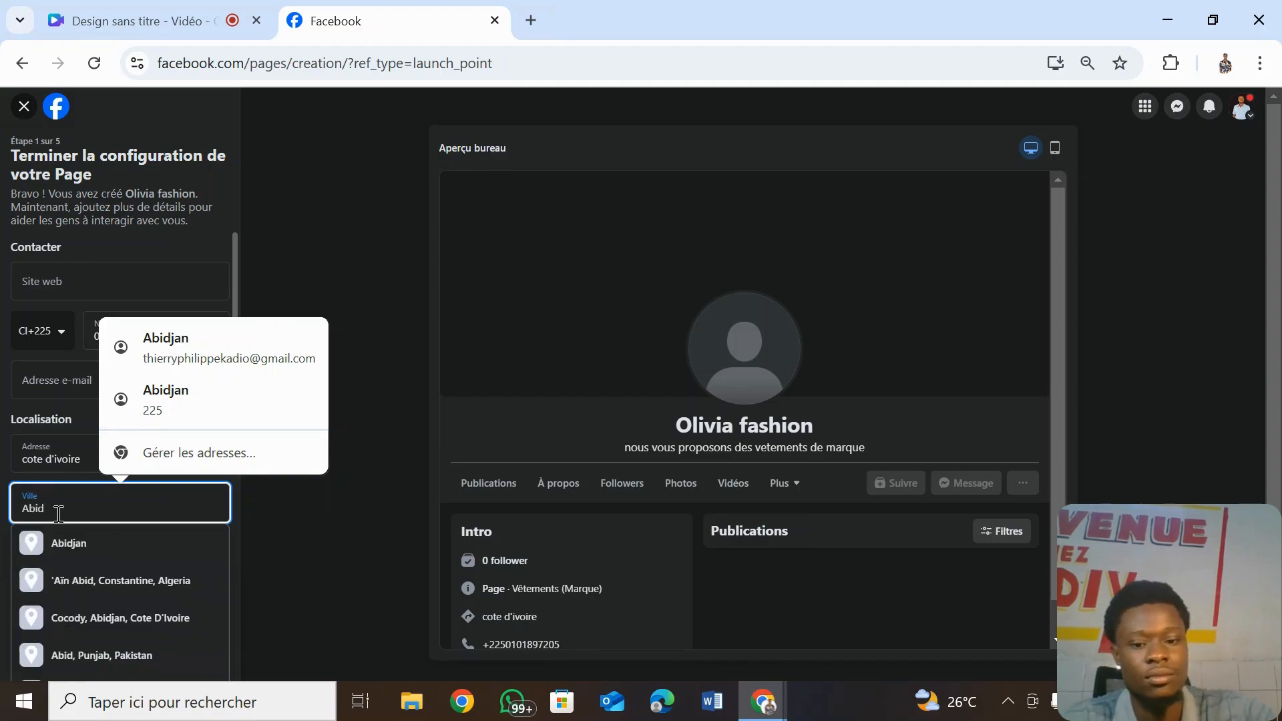
pyautogui.click(97, 551)
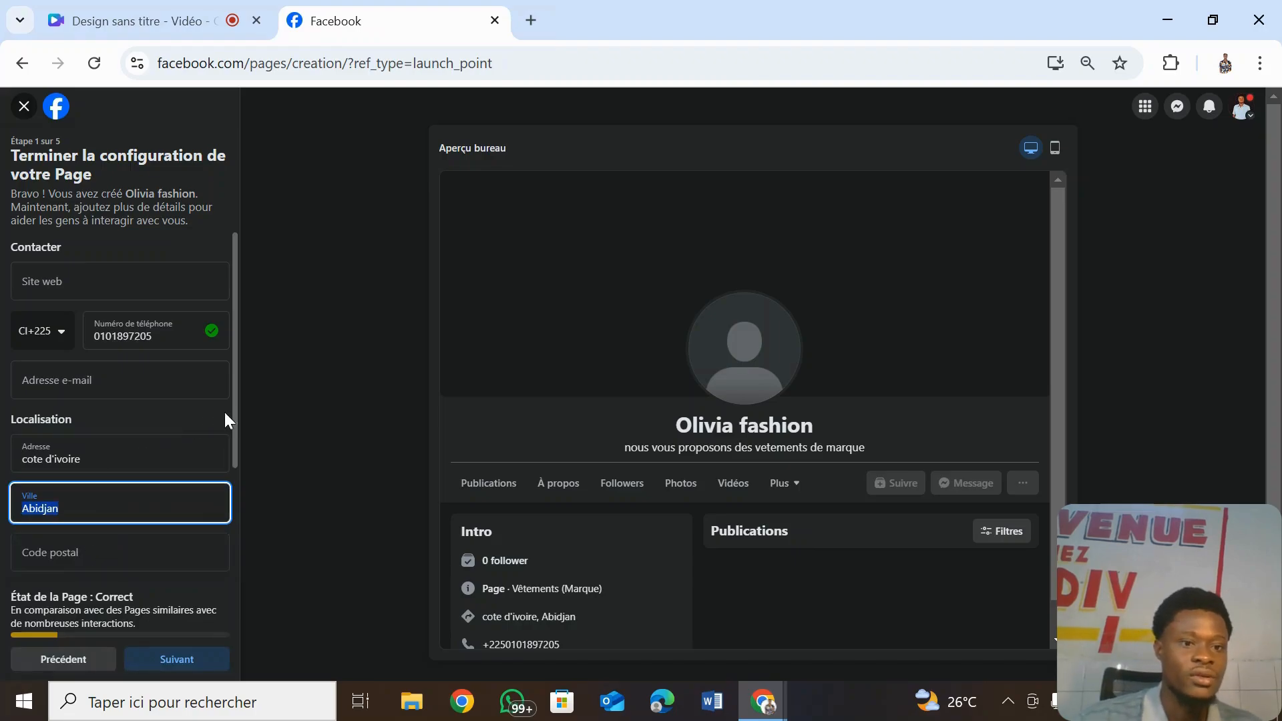
# - Set the opening hours to Toujours ouvert and submit the contact and location details
pyautogui.moveTo(237, 418); pyautogui.dragTo(254, 548)
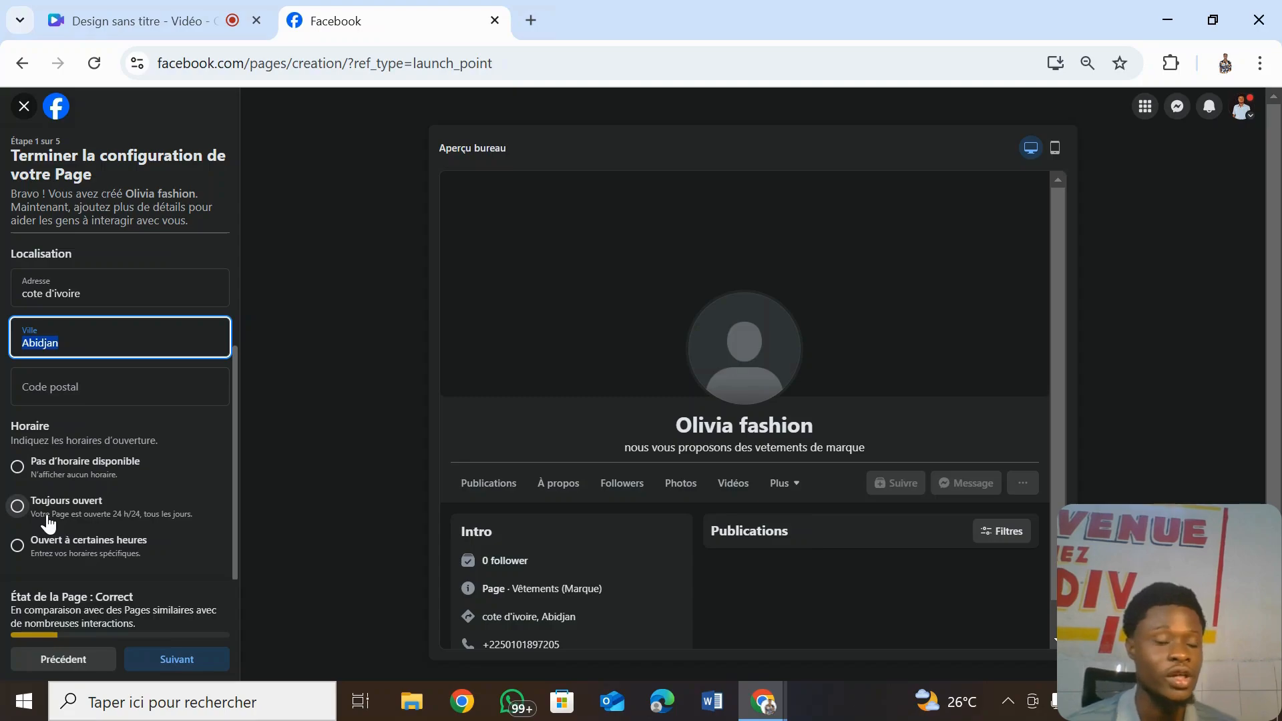
pyautogui.click(48, 524)
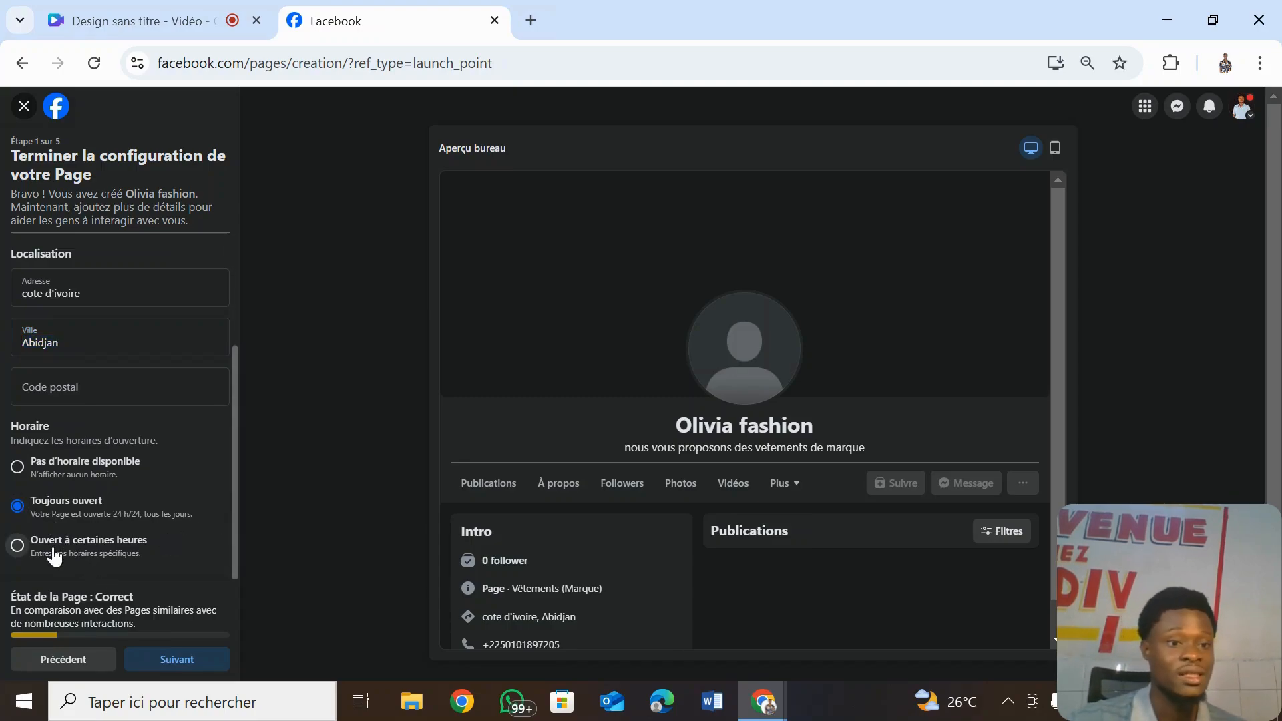
pyautogui.click(55, 552)
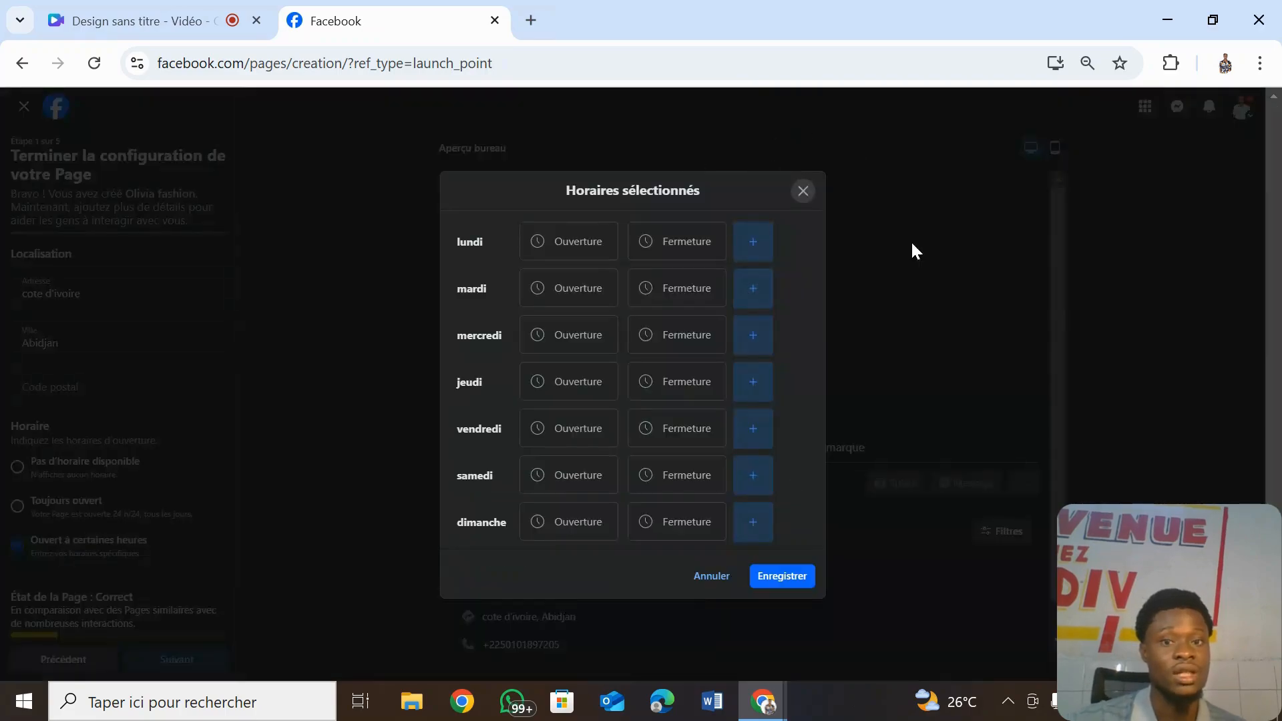
pyautogui.click(804, 192)
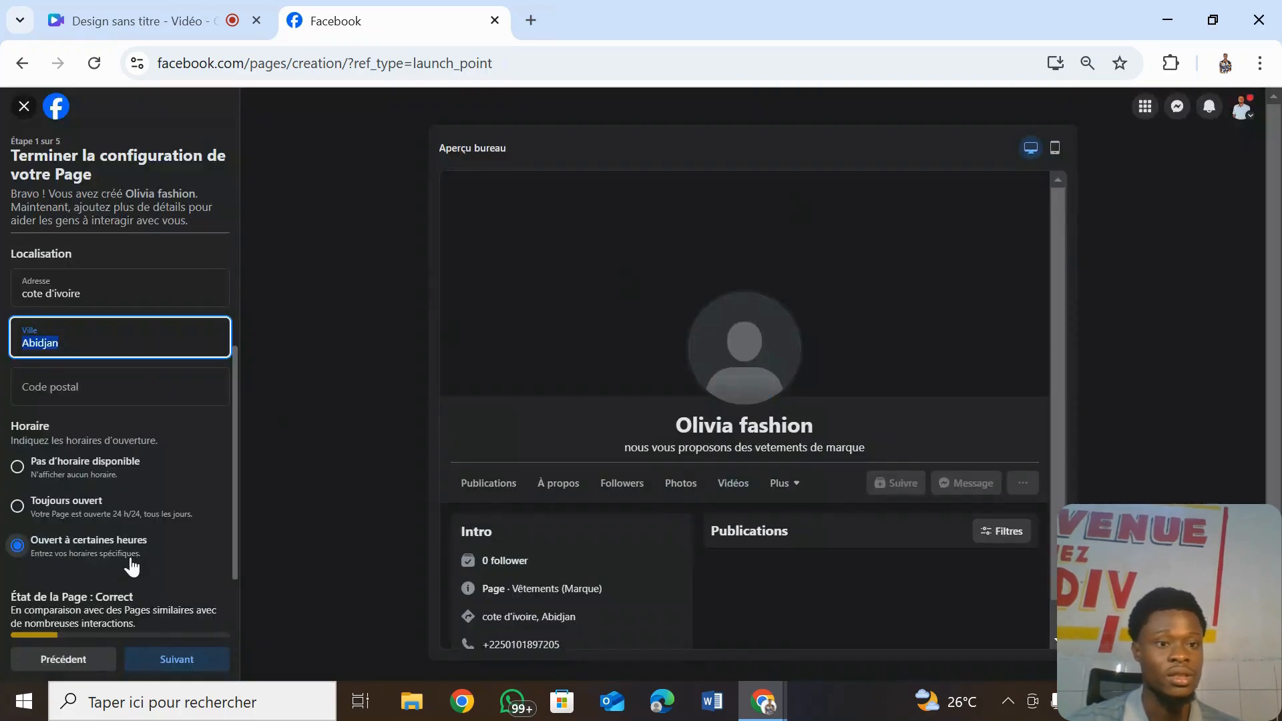
pyautogui.click(147, 524)
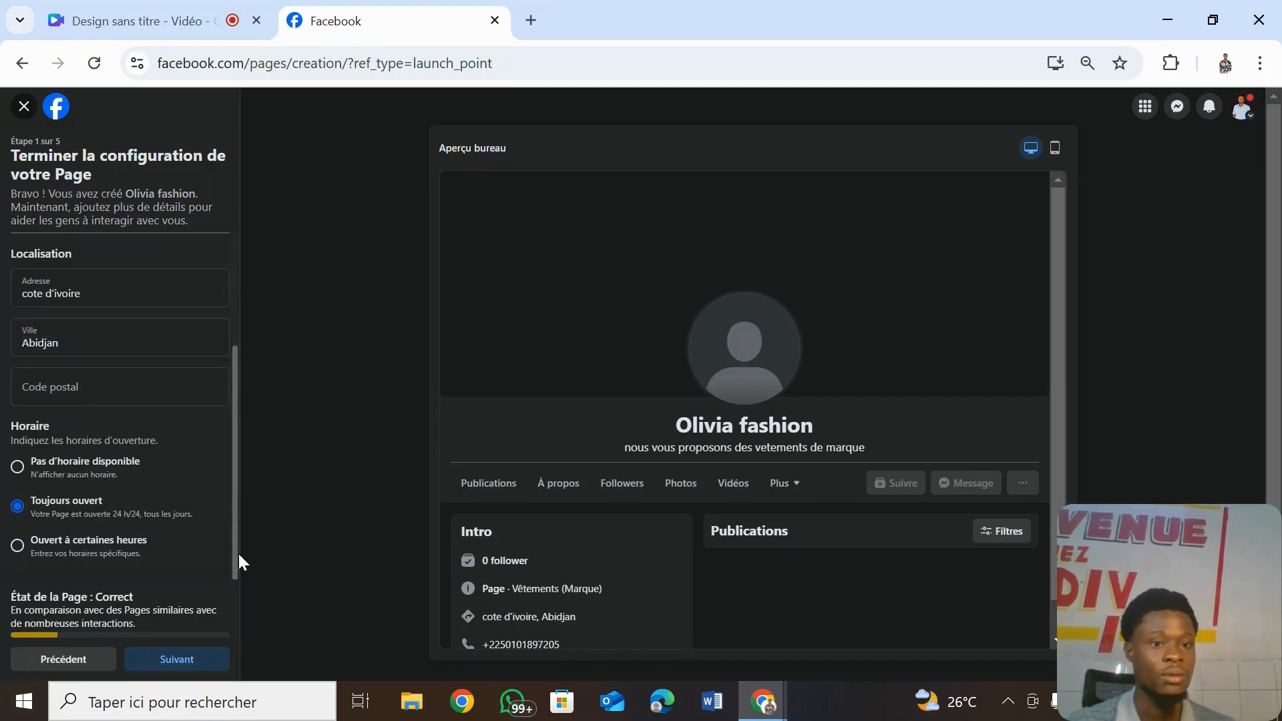
pyautogui.moveTo(238, 566); pyautogui.dragTo(238, 607)
pyautogui.click(193, 661)
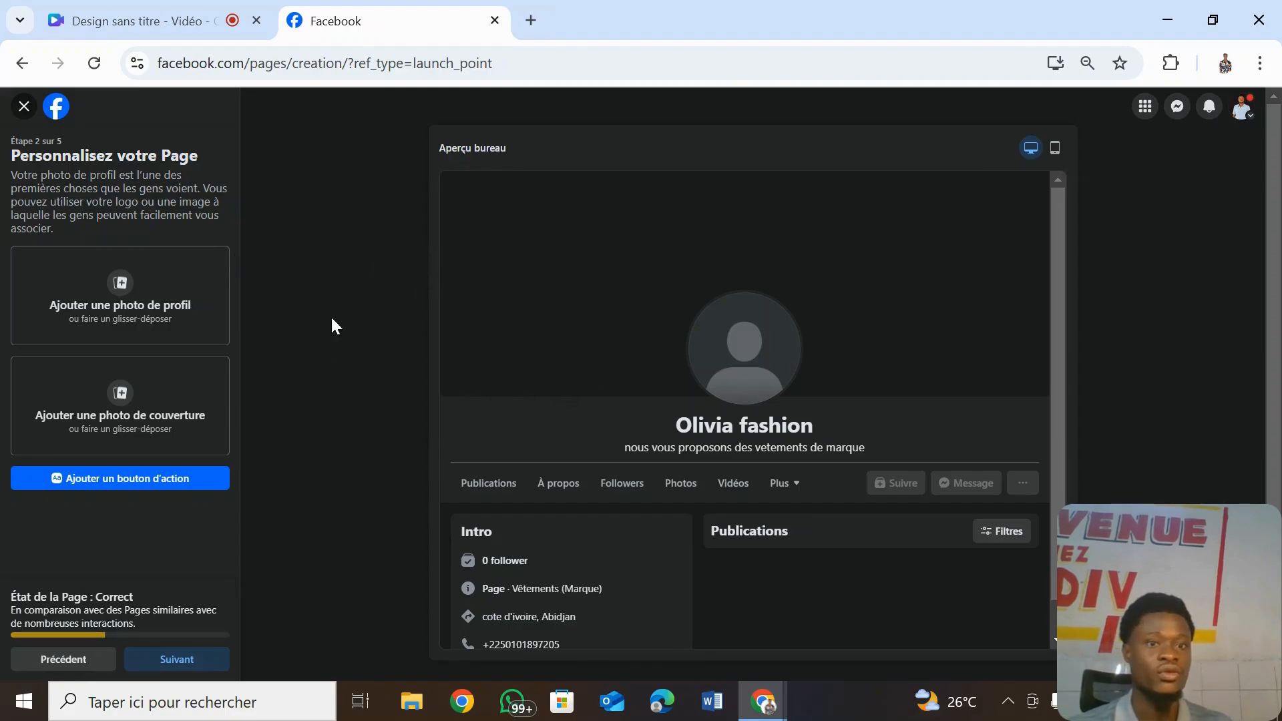
# - Upload the LOGOS CLIENTS logo as profile photo and the BANNIERES CLIENTS banner as cover
pyautogui.click(120, 299)
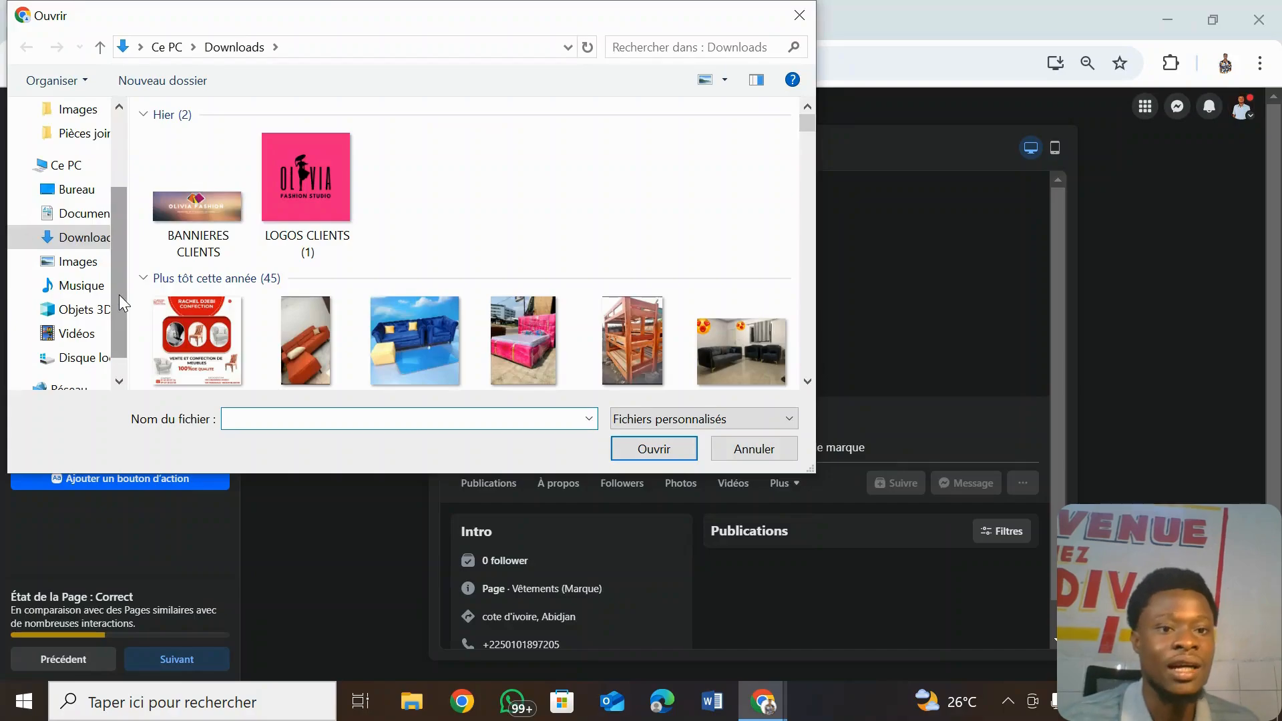
pyautogui.click(342, 169)
pyautogui.click(660, 454)
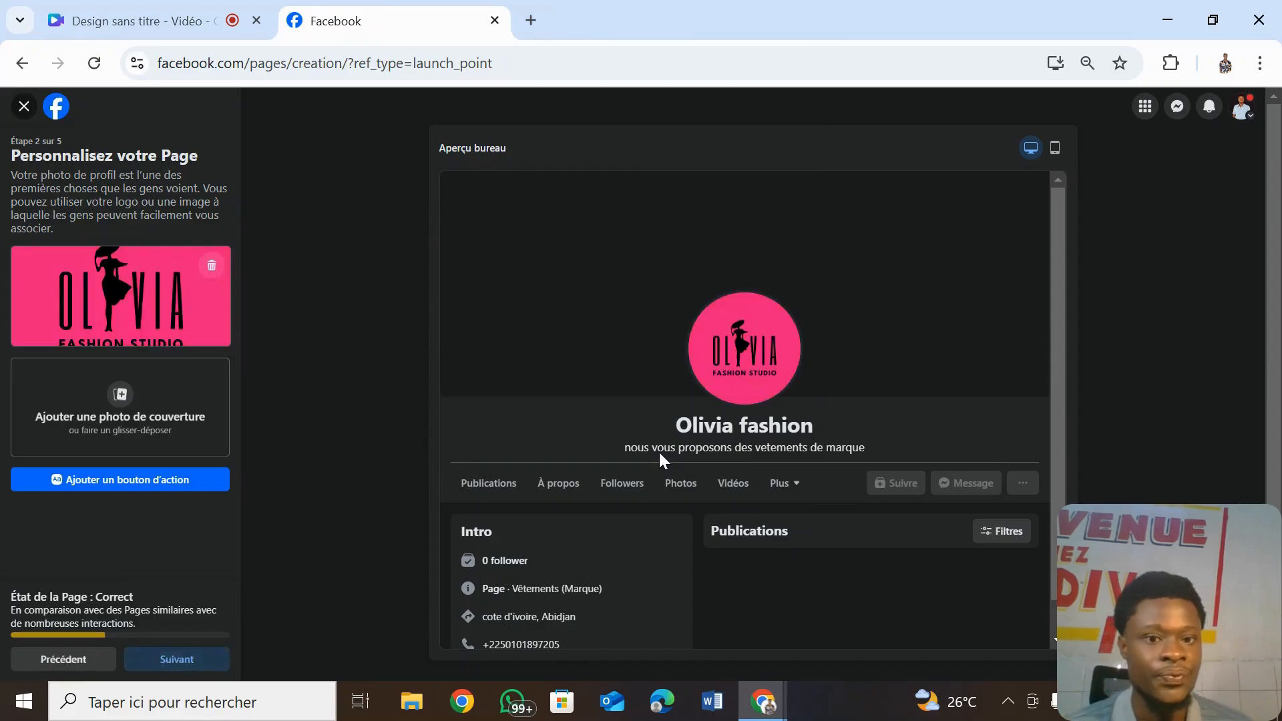
pyautogui.click(120, 404)
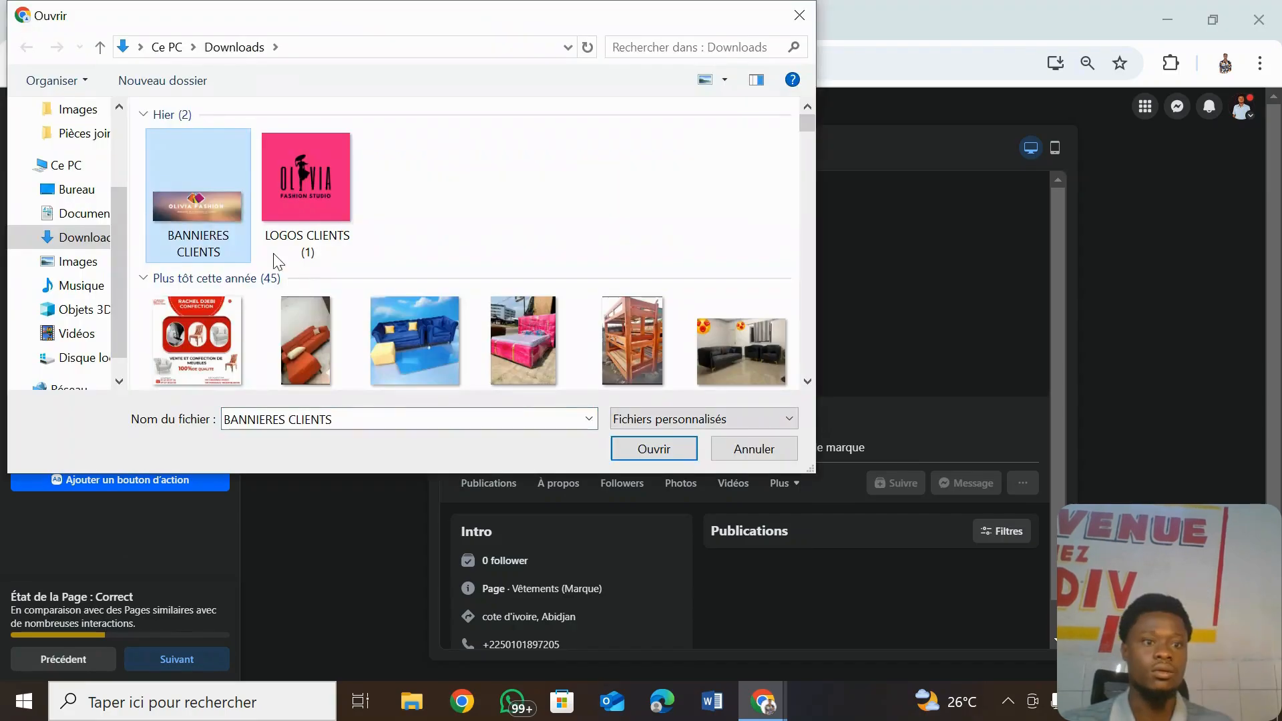
pyautogui.click(673, 456)
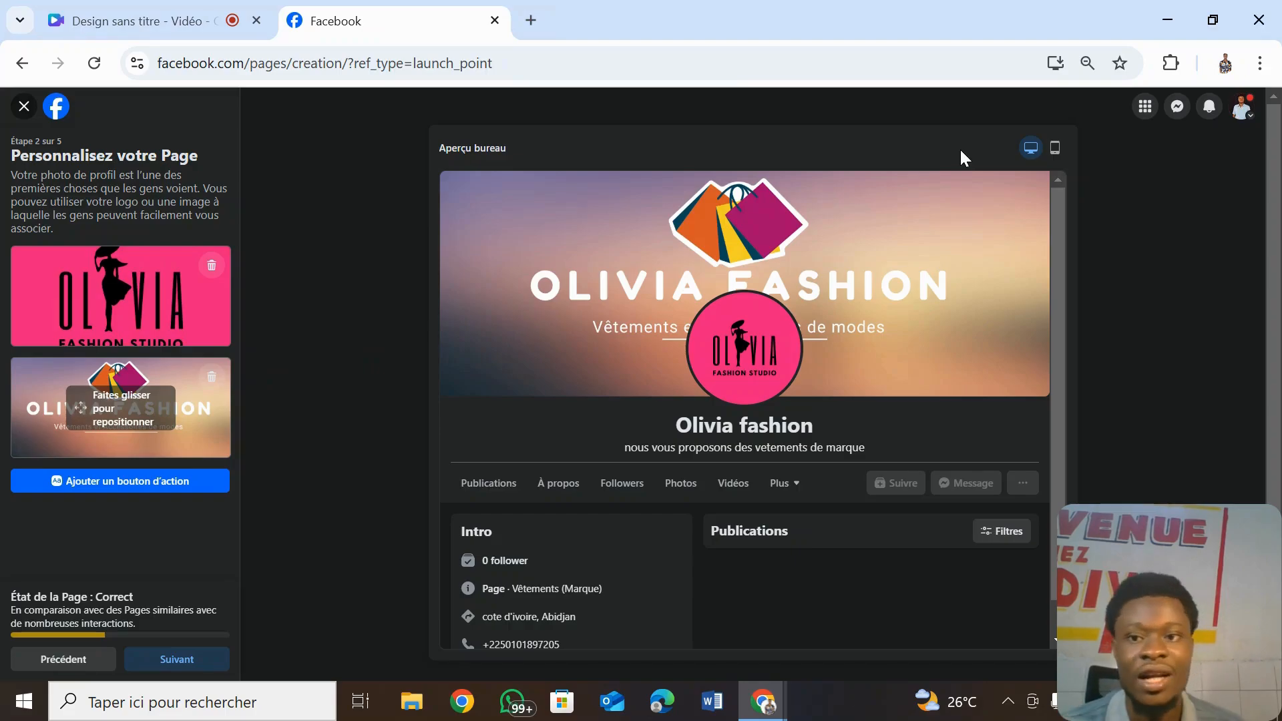
# - Check the Page in mobile and desktop previews, then continue to step 3
pyautogui.click(1054, 147)
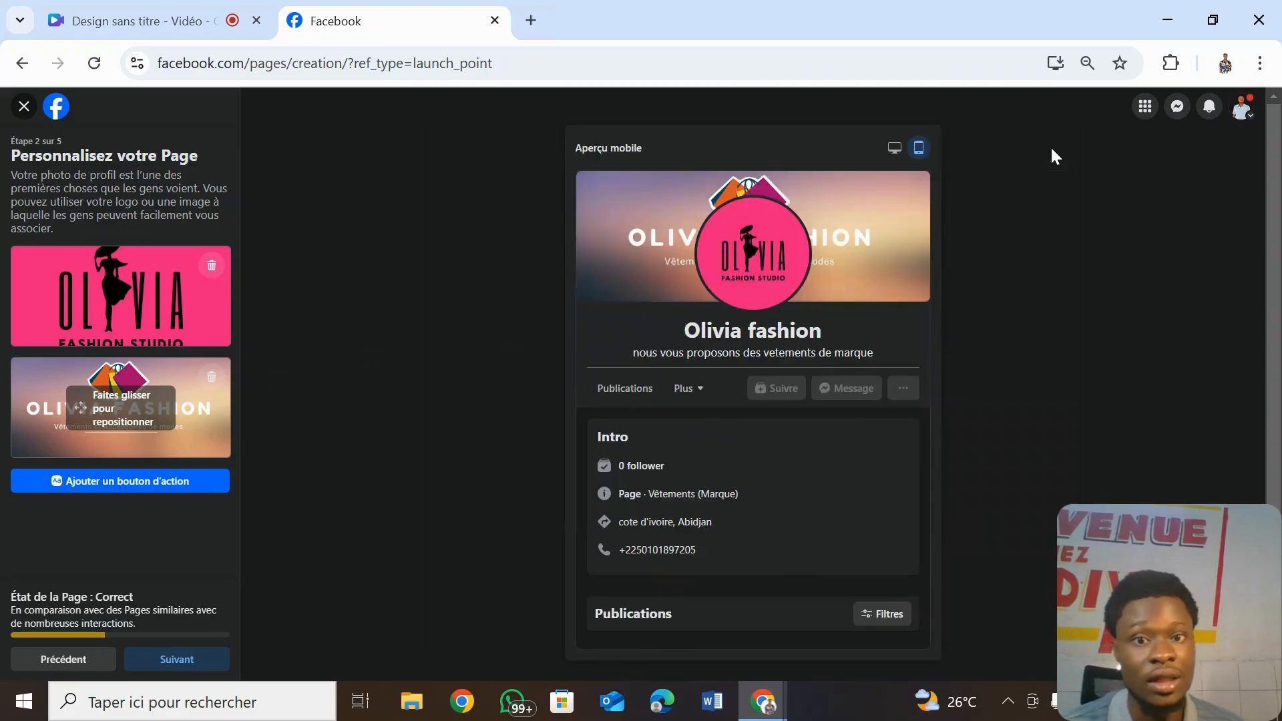
pyautogui.click(894, 148)
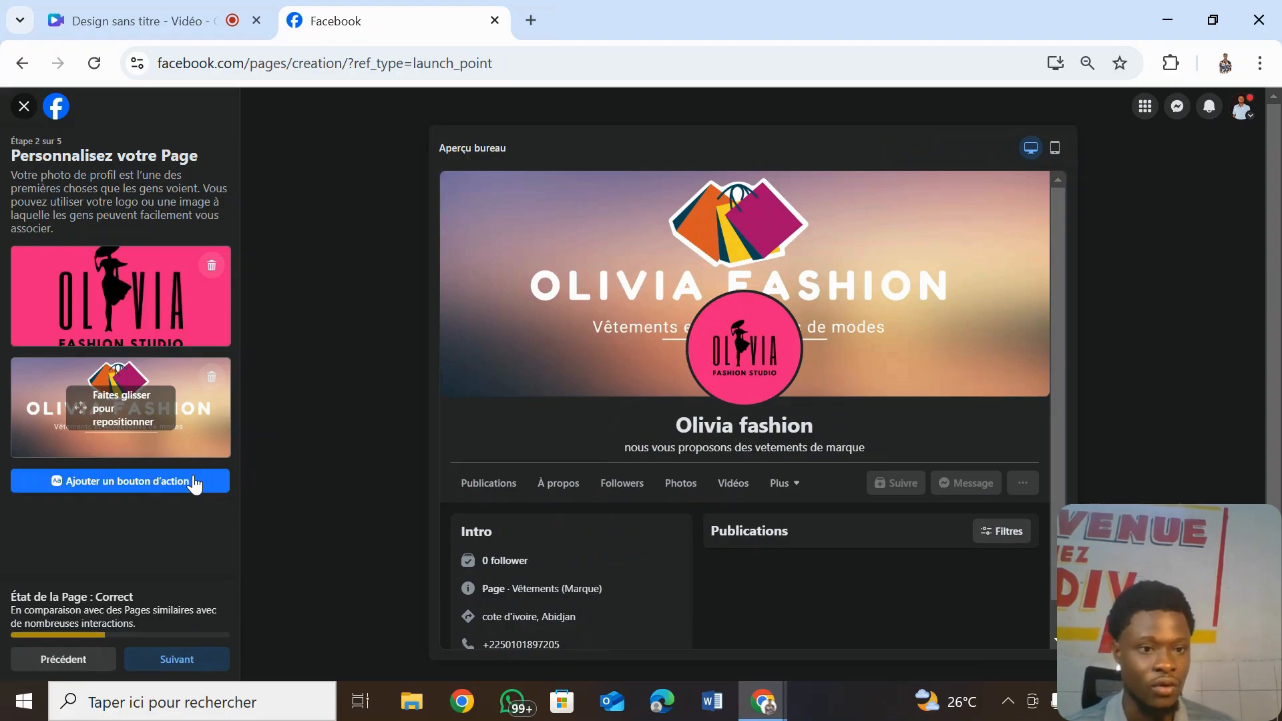
pyautogui.click(197, 661)
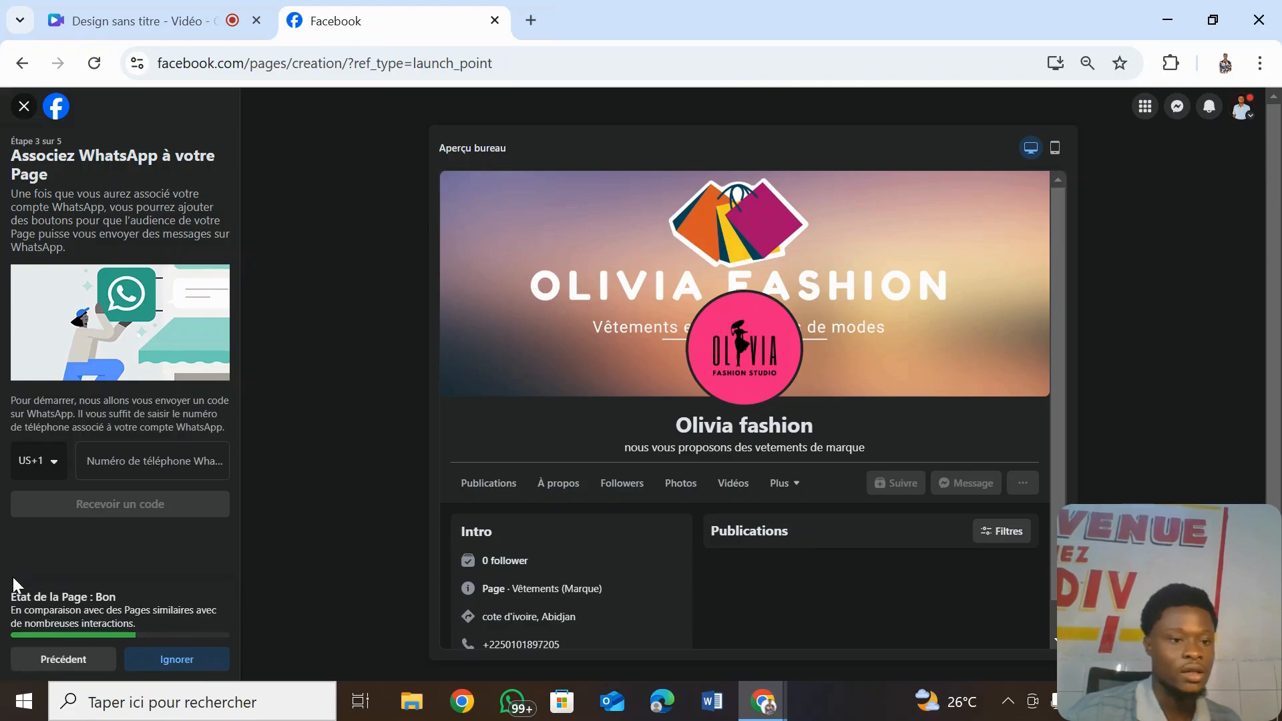
# - Check the phone country-code list, then skip WhatsApp linking with Ignorer
pyautogui.click(56, 472)
pyautogui.click(56, 472)
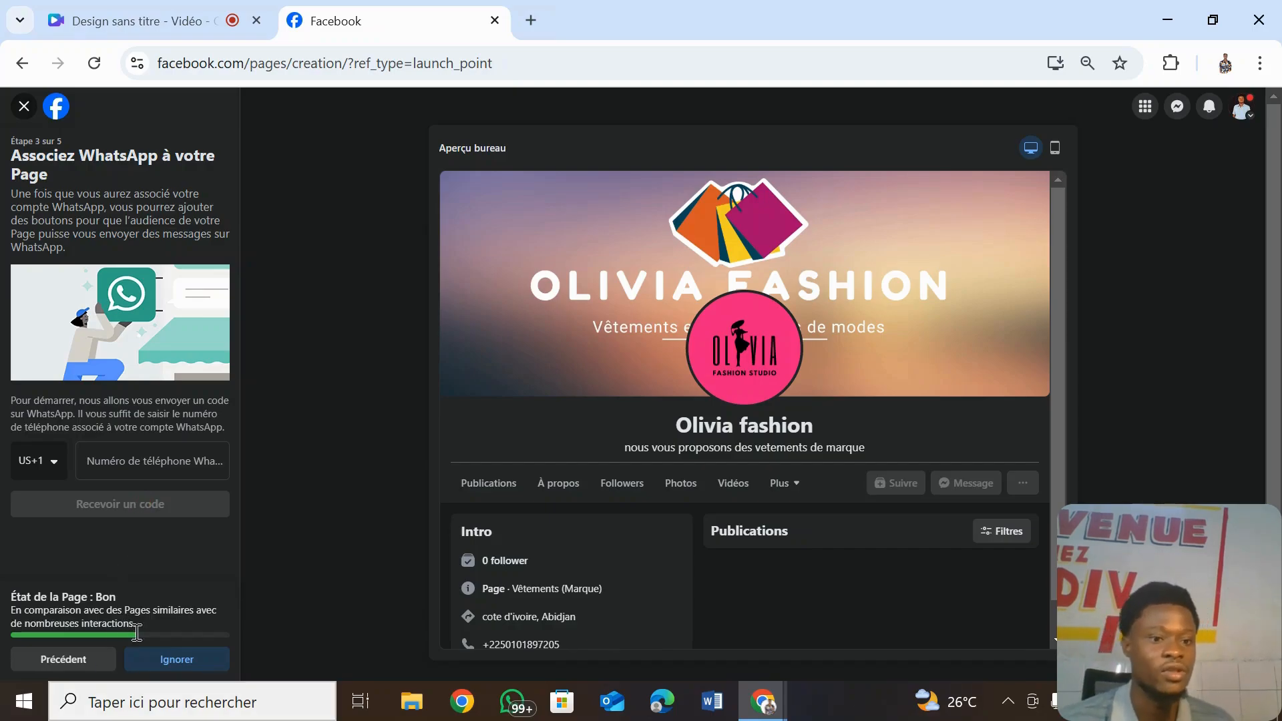
pyautogui.click(187, 665)
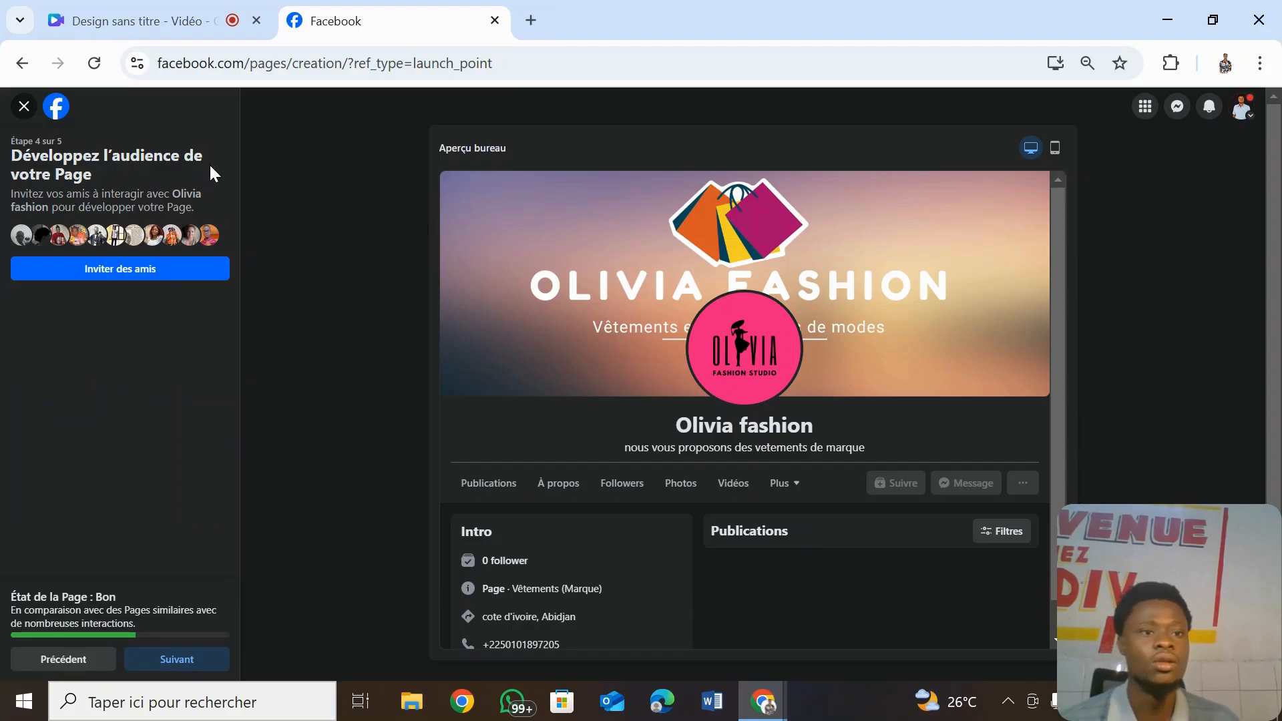
pyautogui.click(129, 269)
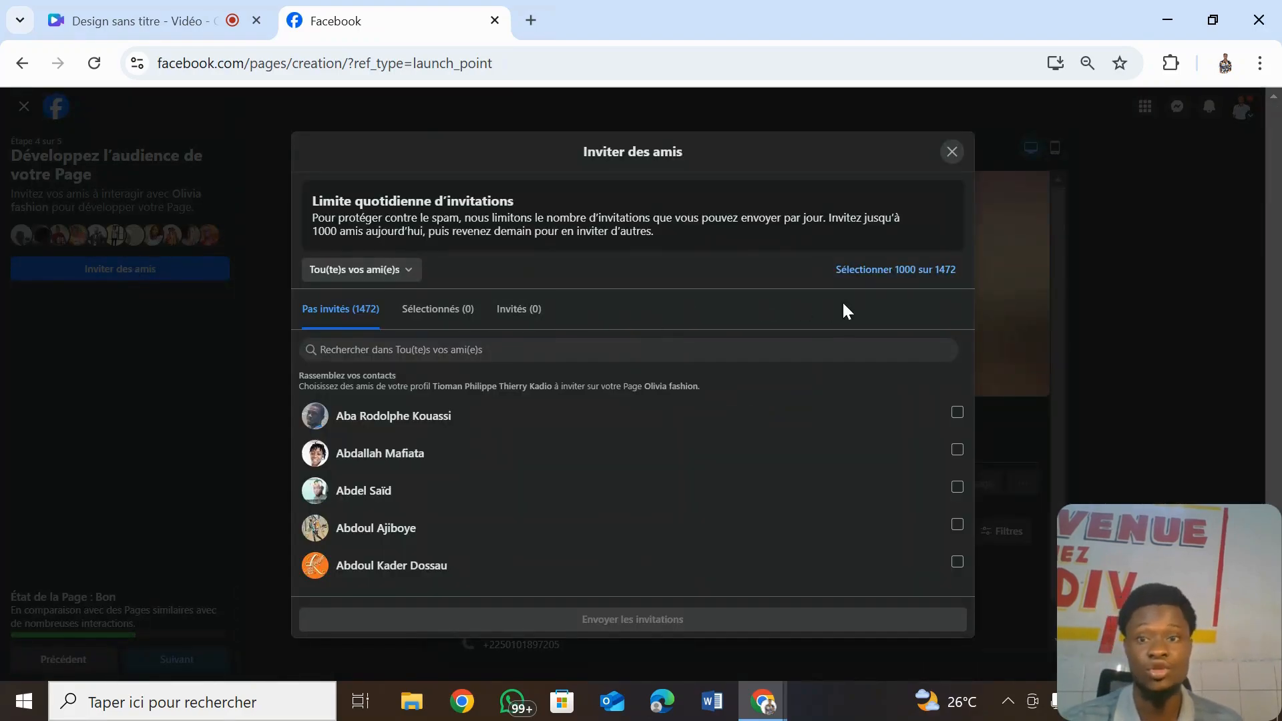
pyautogui.click(881, 273)
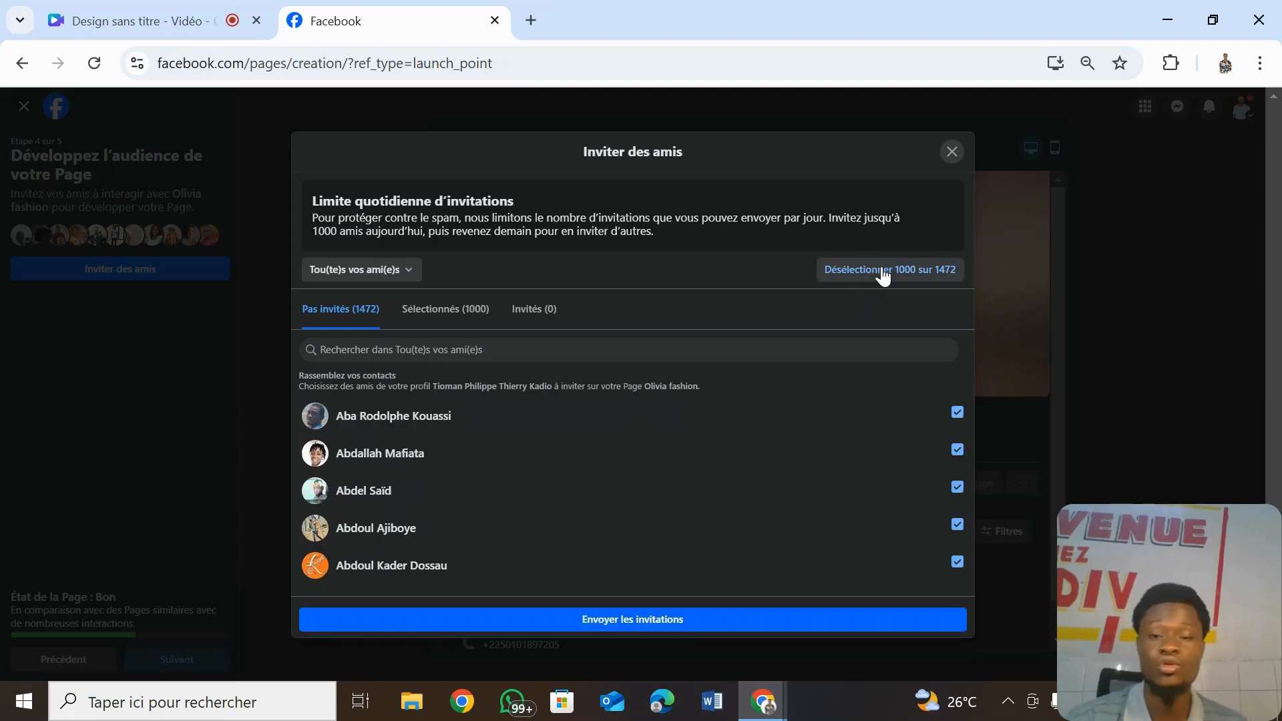
pyautogui.click(951, 152)
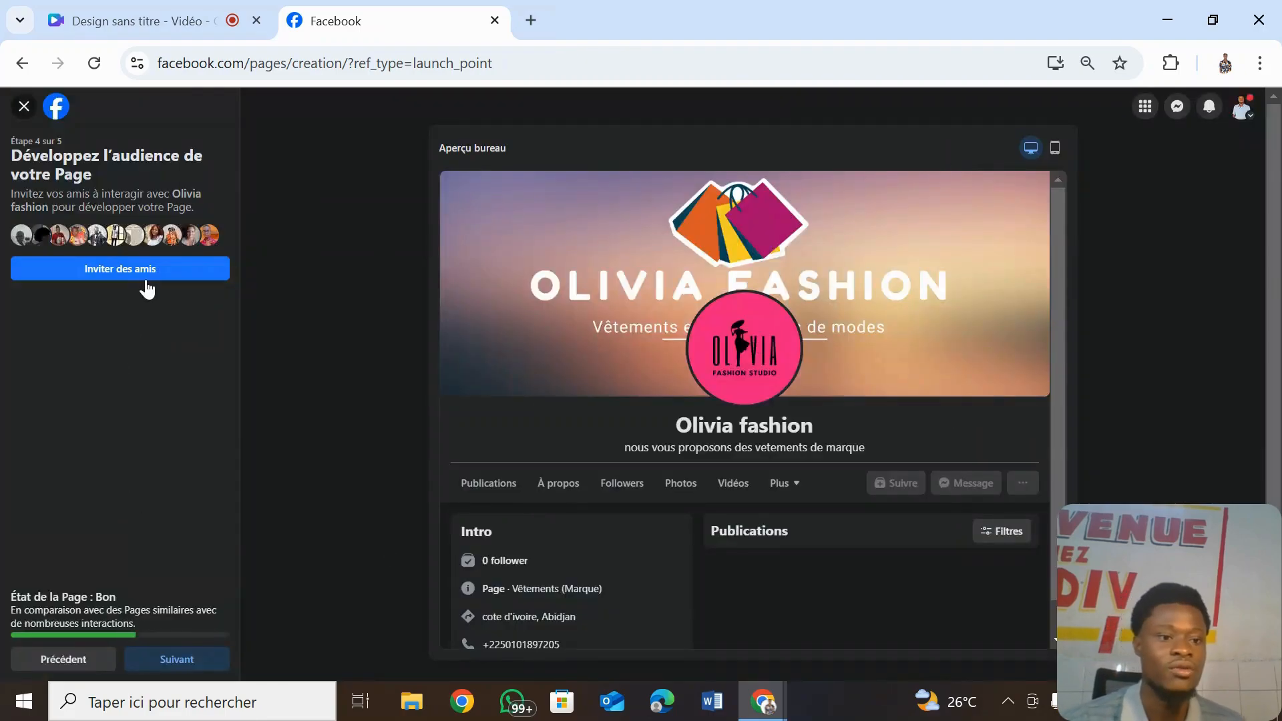
# - Complete the final setup steps, dismiss the welcome message, and open the Page's Paramètres
pyautogui.click(205, 664)
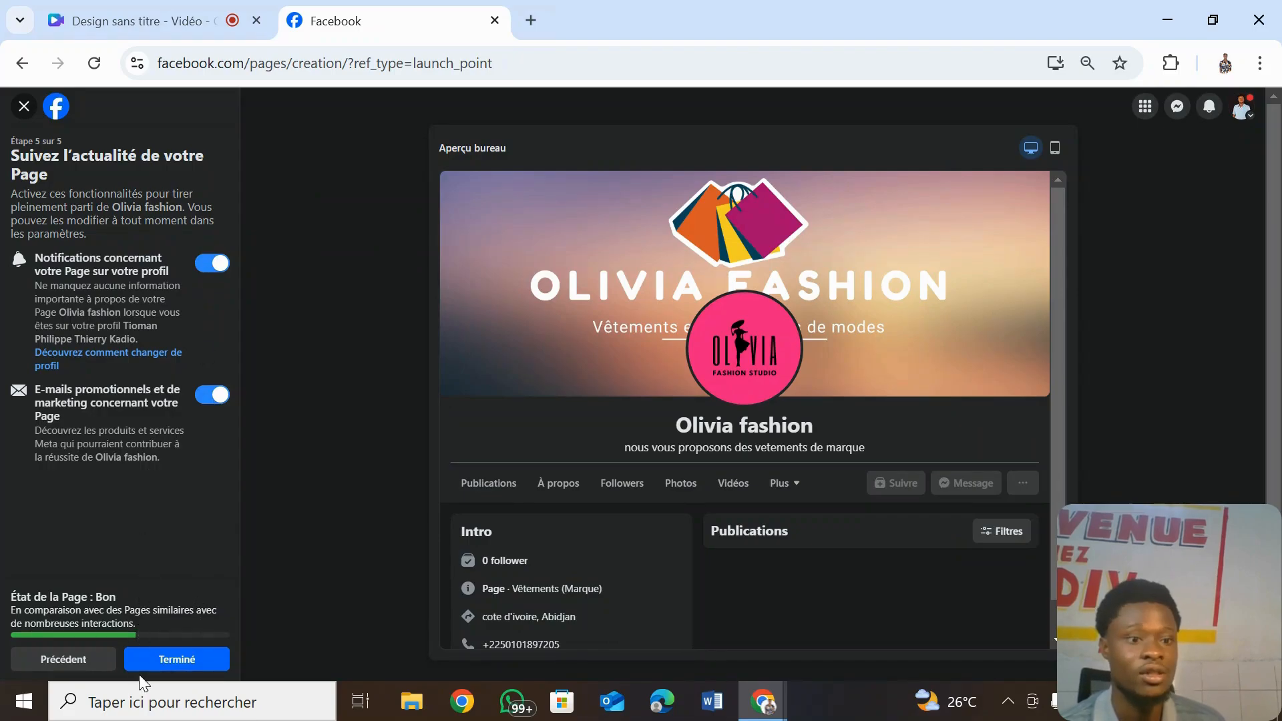
pyautogui.click(159, 664)
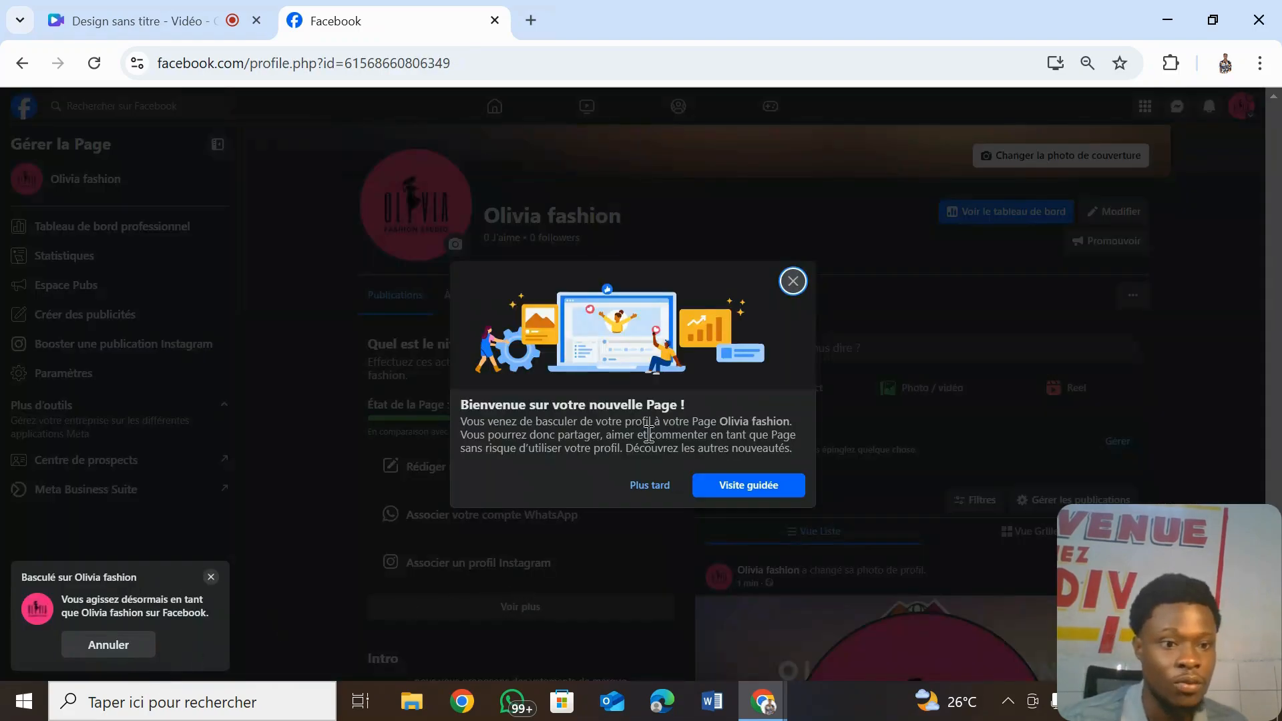
pyautogui.click(792, 283)
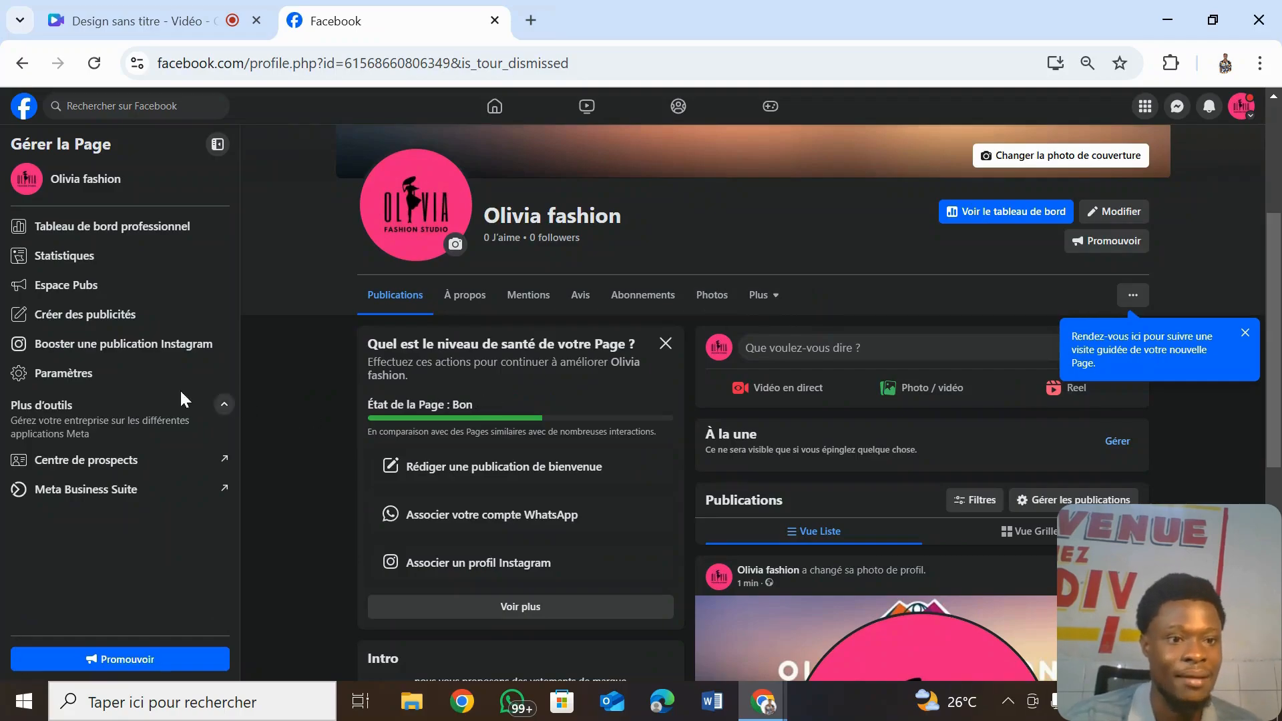
pyautogui.click(120, 394)
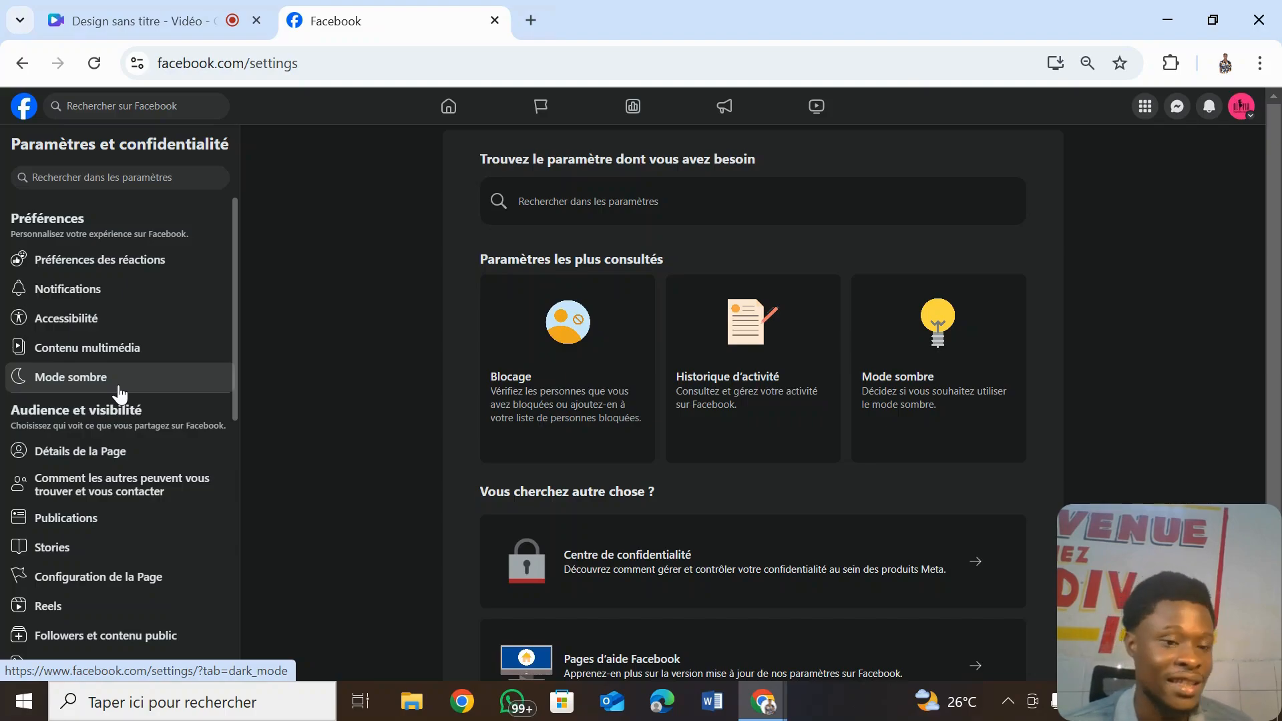
pyautogui.click(156, 456)
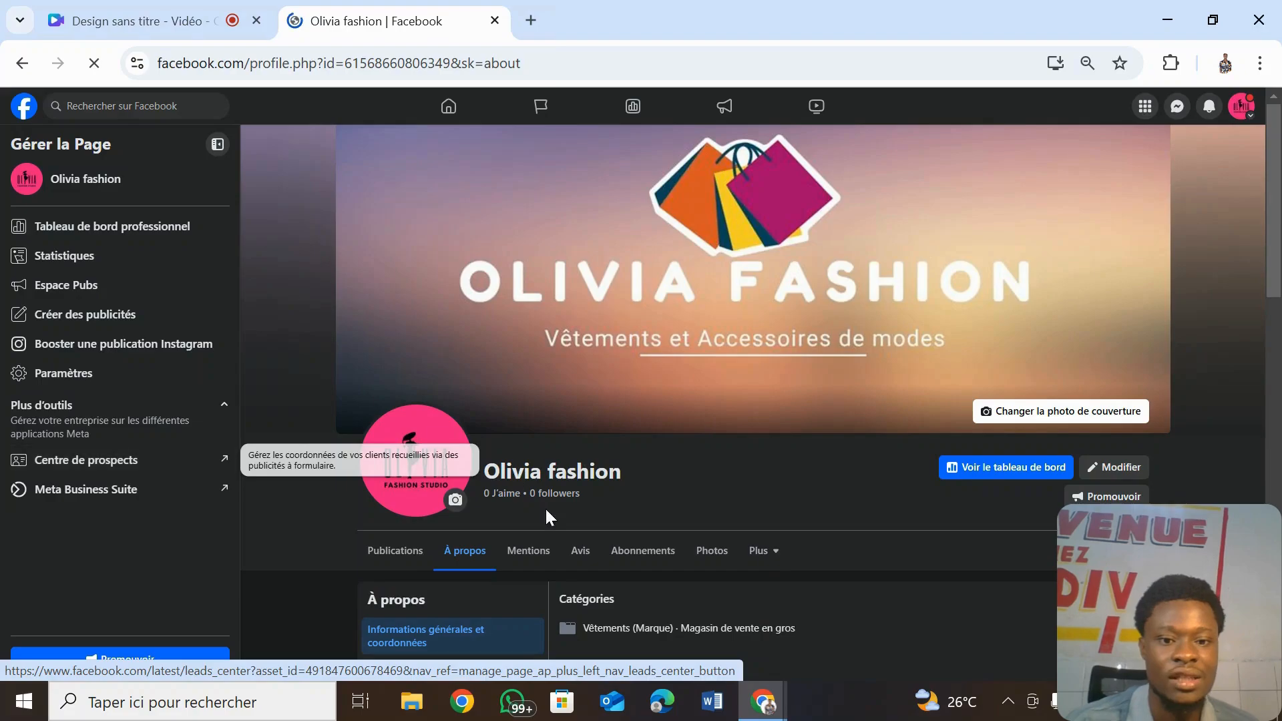
pyautogui.moveTo(1280, 157); pyautogui.dragTo(1280, 229)
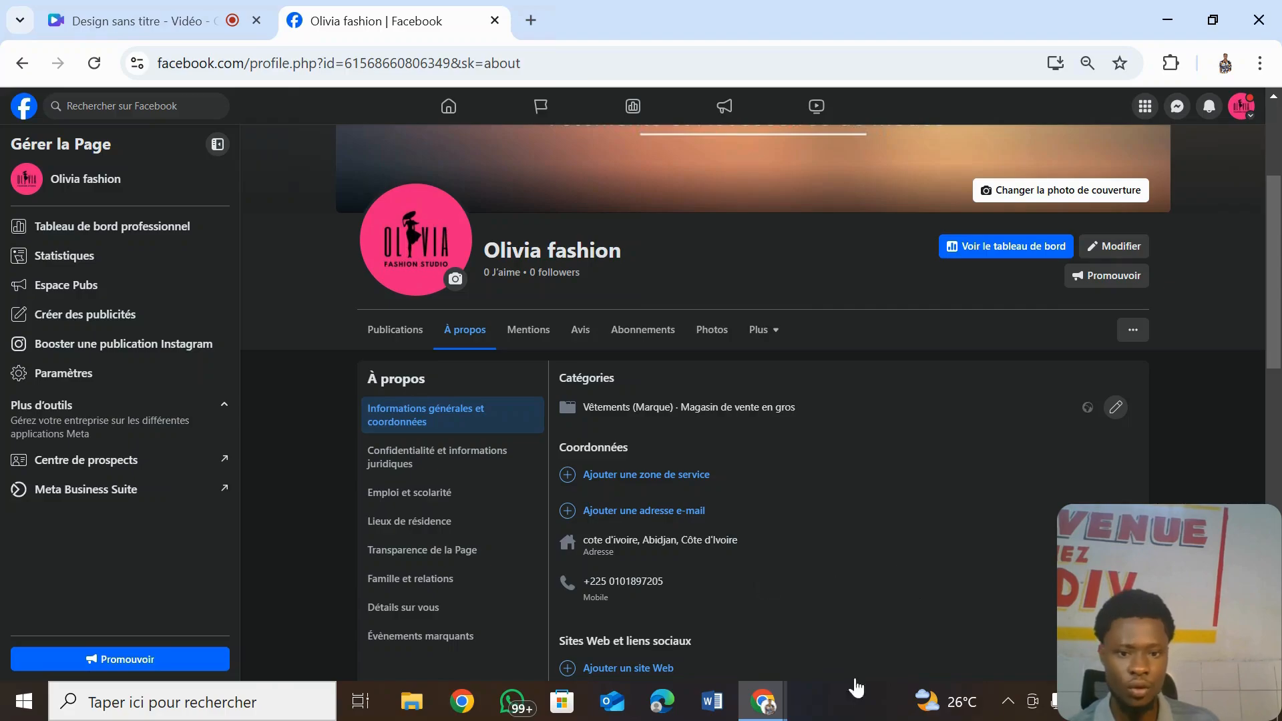
pyautogui.moveTo(1274, 336); pyautogui.dragTo(1238, 373)
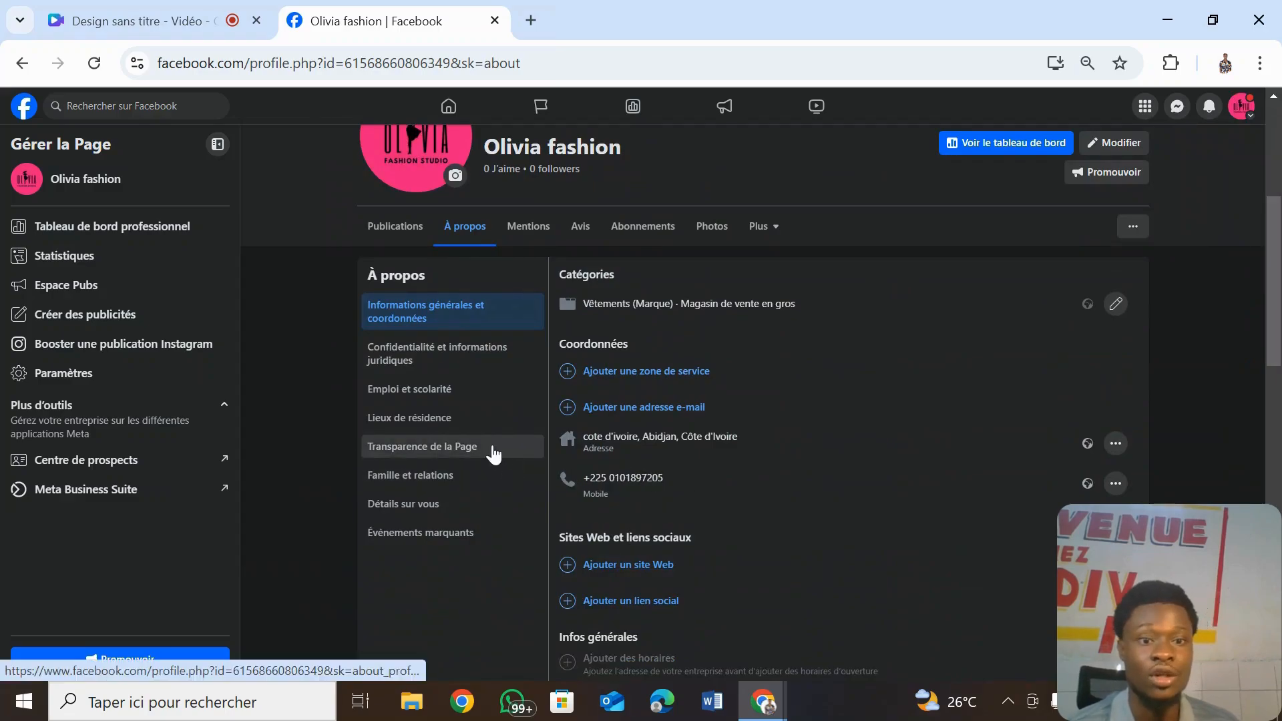
# - Open Transparence de la Page and review its Page ID, creation date and ads status
pyautogui.click(492, 456)
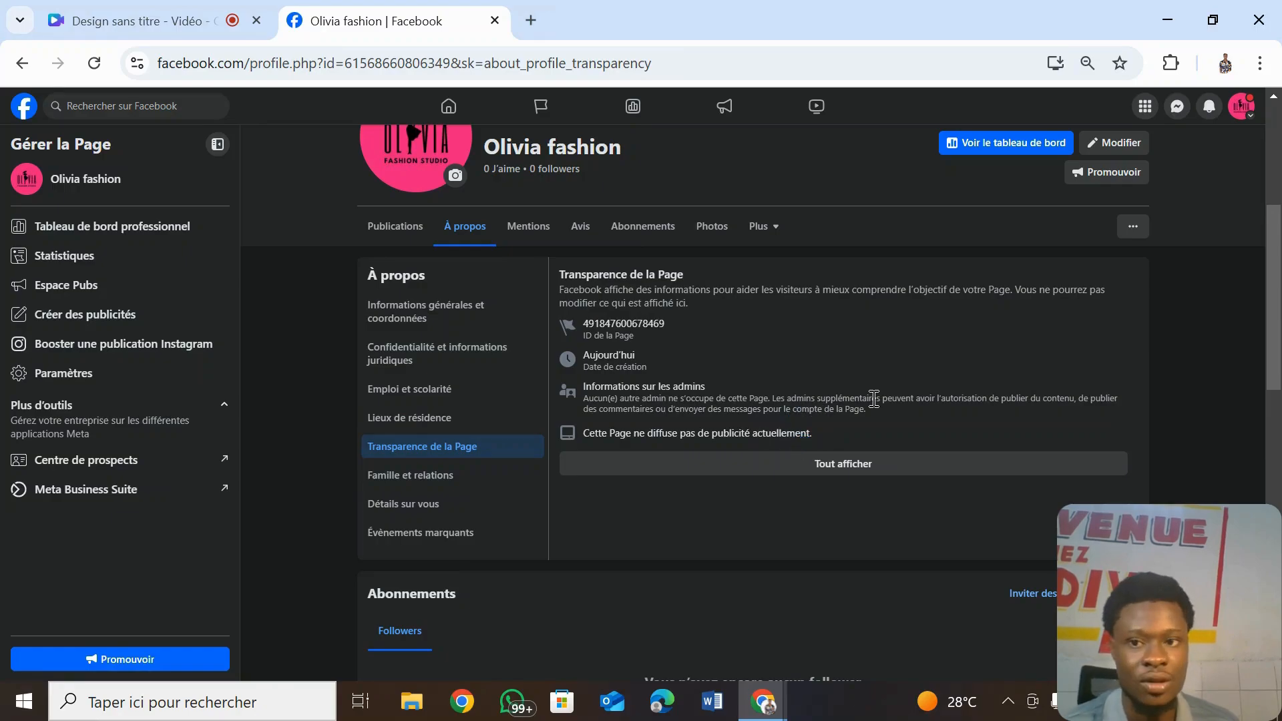
pyautogui.scroll(1, 1276, 207)
pyautogui.scroll(4, 1276, 207)
pyautogui.scroll(-10, 1276, 207)
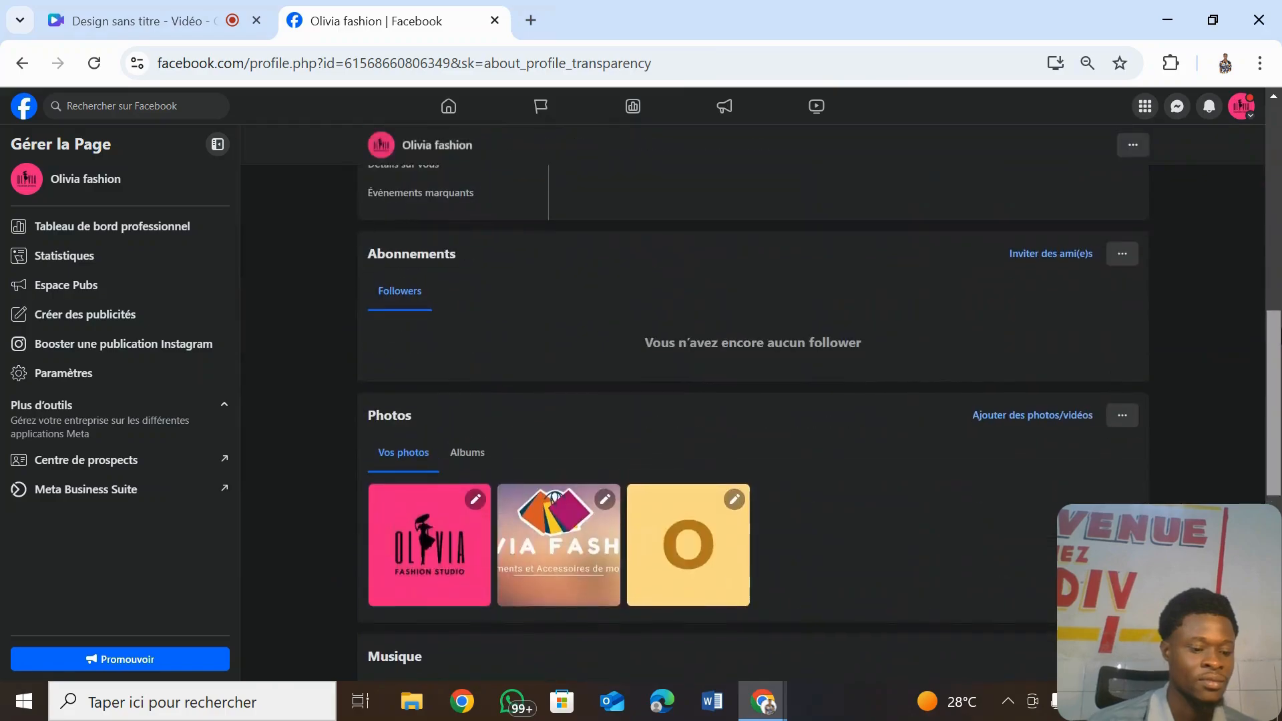
pyautogui.scroll(10, 1276, 93)
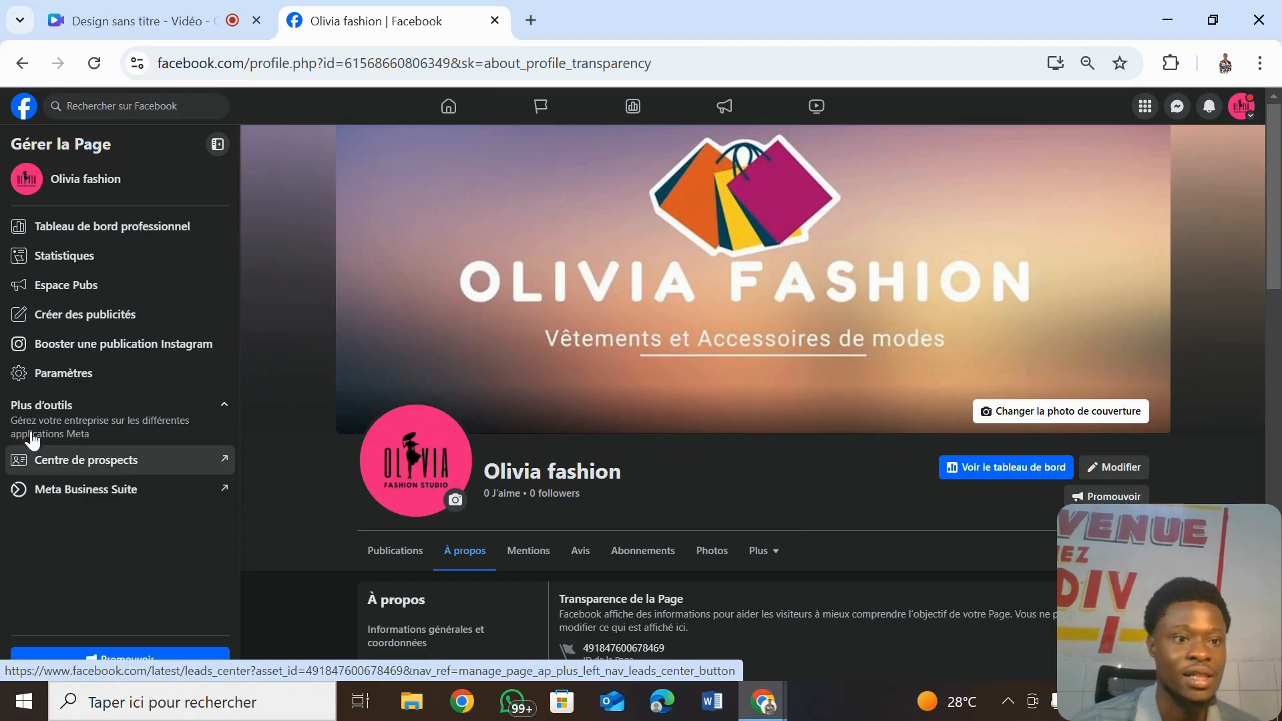
# - Go to Paramètres › Comptes associés to check the Page's Instagram and WhatsApp links
pyautogui.click(147, 379)
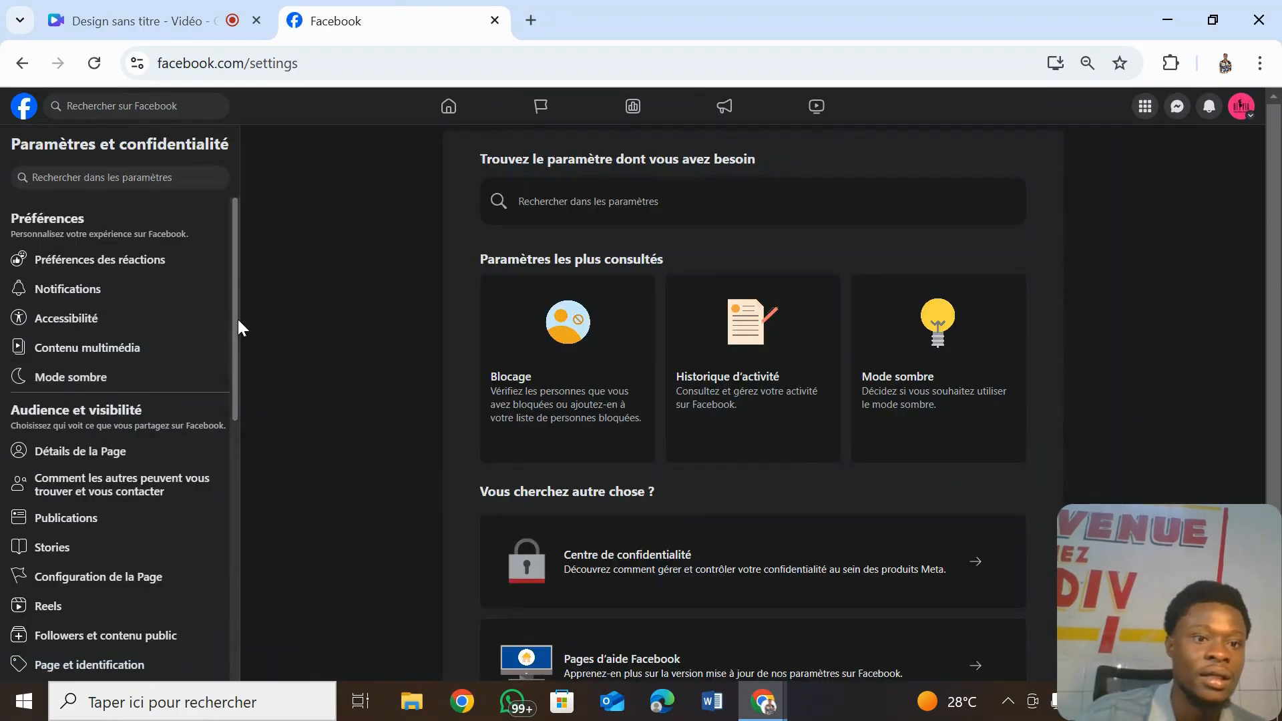
pyautogui.moveTo(238, 324); pyautogui.dragTo(309, 680)
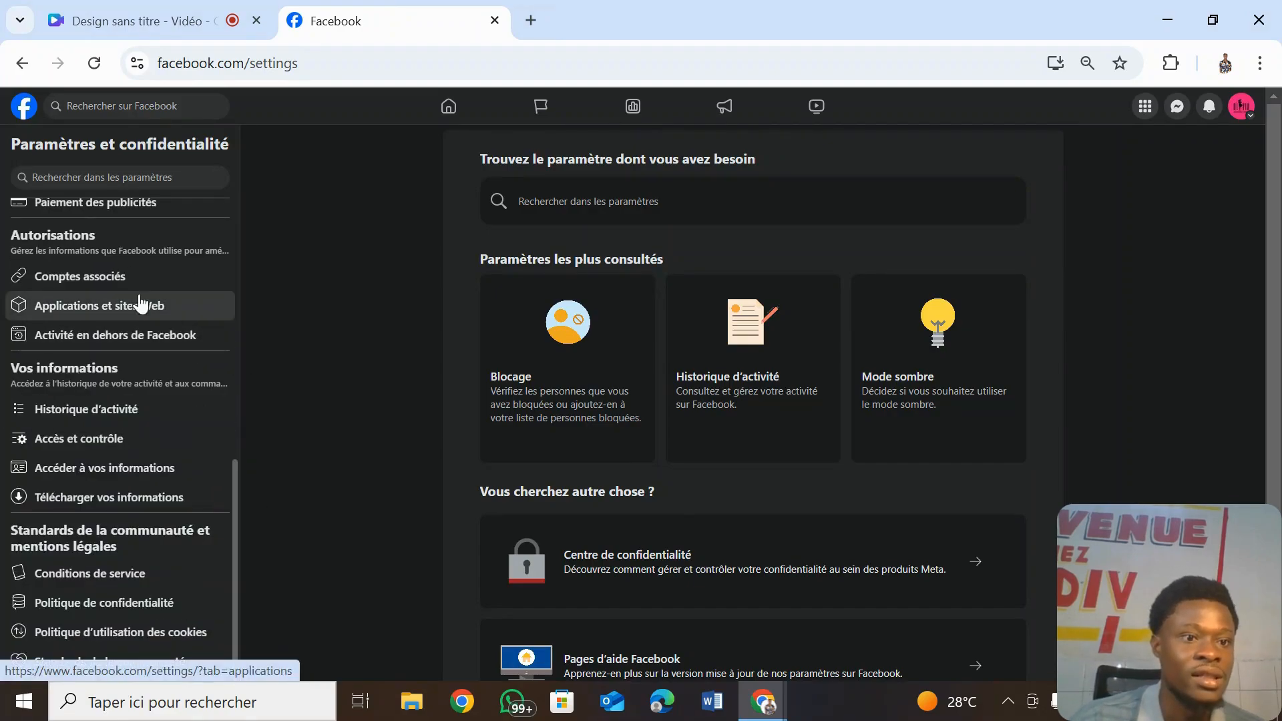
pyautogui.click(128, 279)
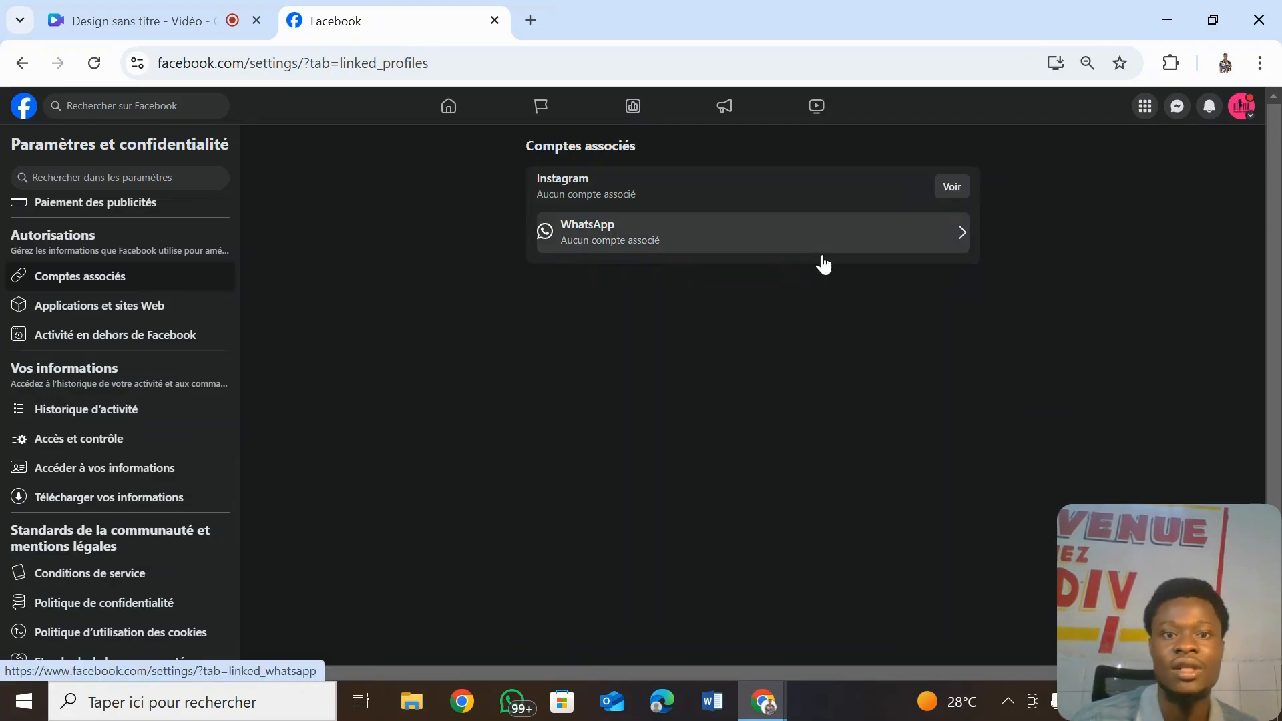
pyautogui.click(925, 253)
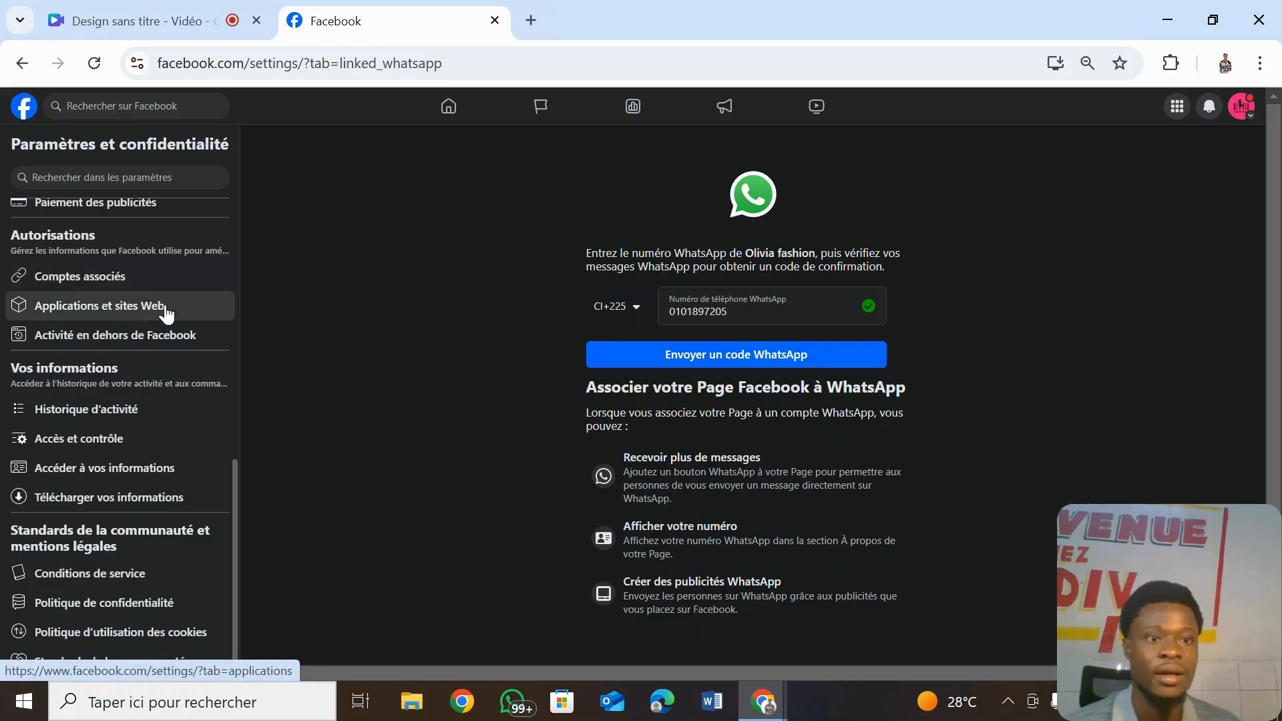
pyautogui.click(179, 291)
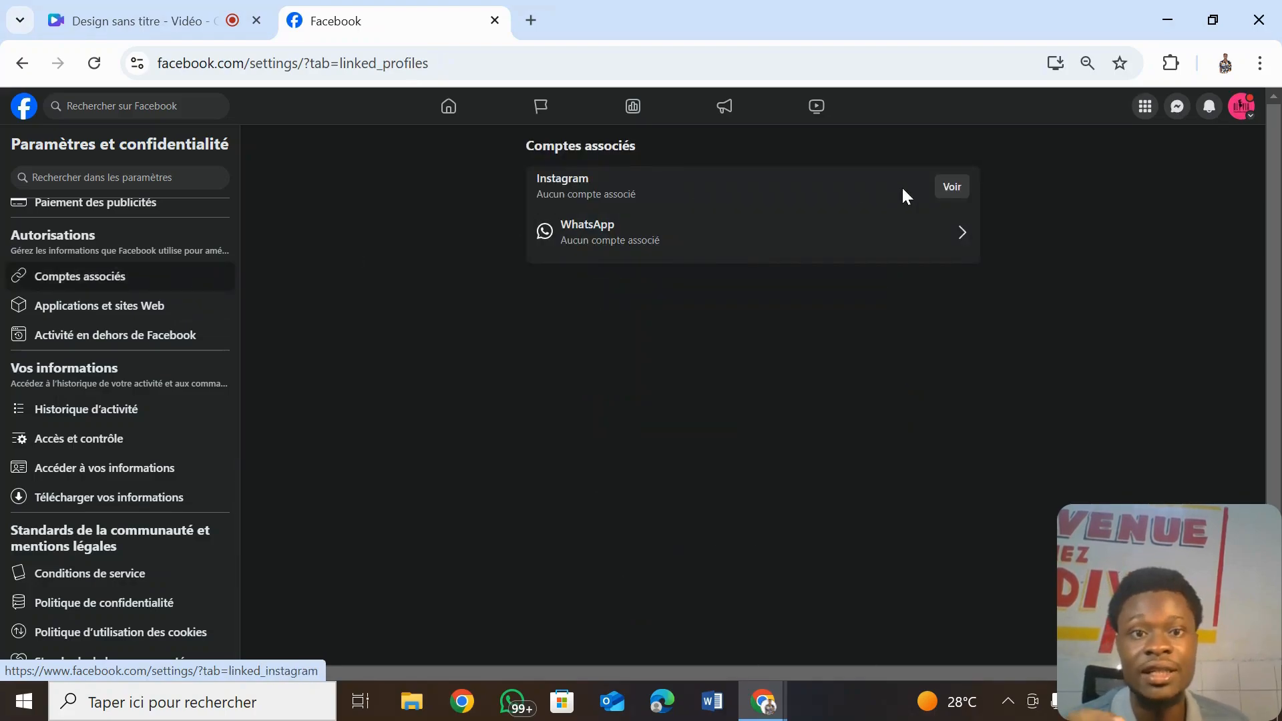
# - Open the Instagram linking options and try 'Associer le compte', leaving no account linked
pyautogui.click(952, 194)
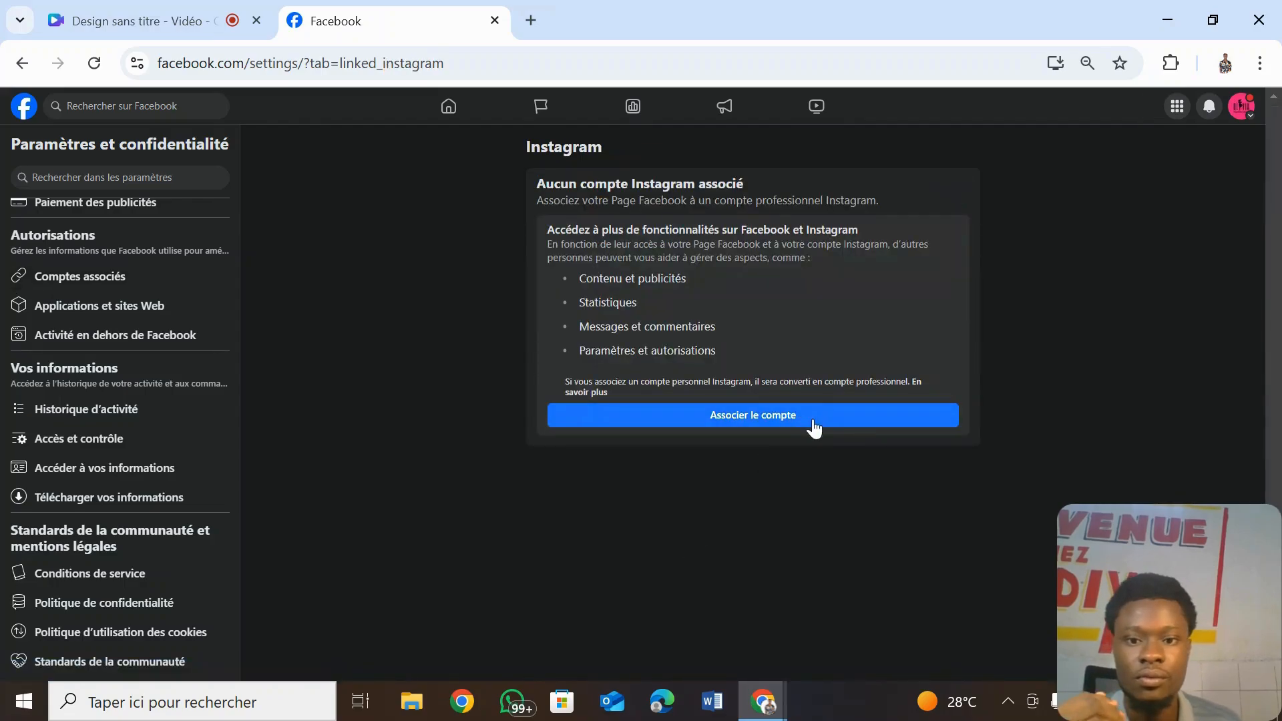
pyautogui.click(815, 425)
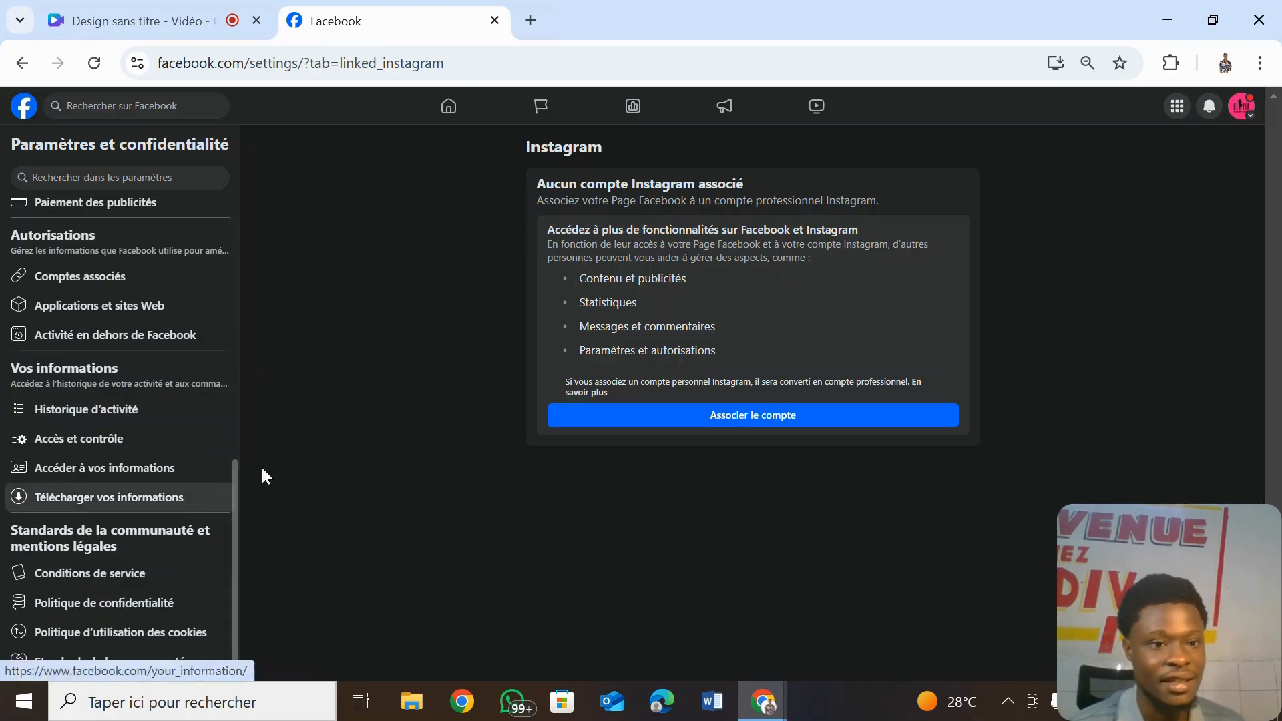
pyautogui.moveTo(234, 499); pyautogui.dragTo(215, 216)
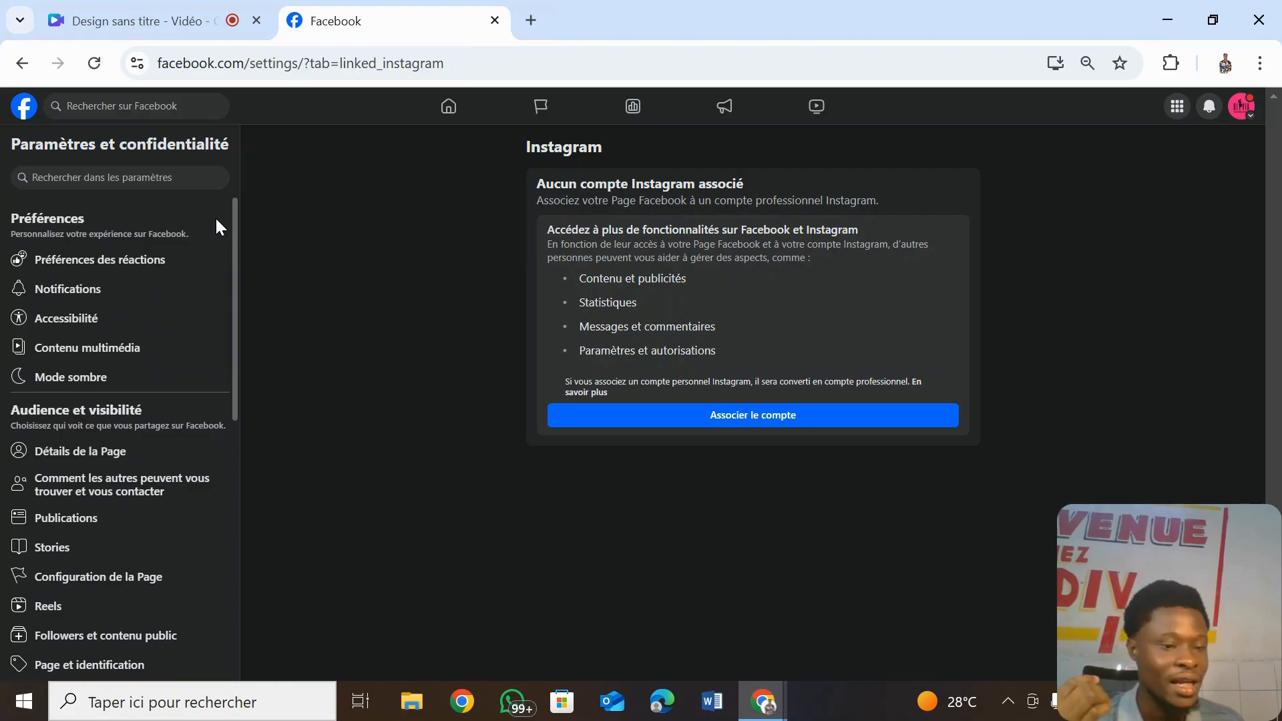
# - Open Configuration de la Page and view the Nom settings for Olivia fashion
pyautogui.click(158, 586)
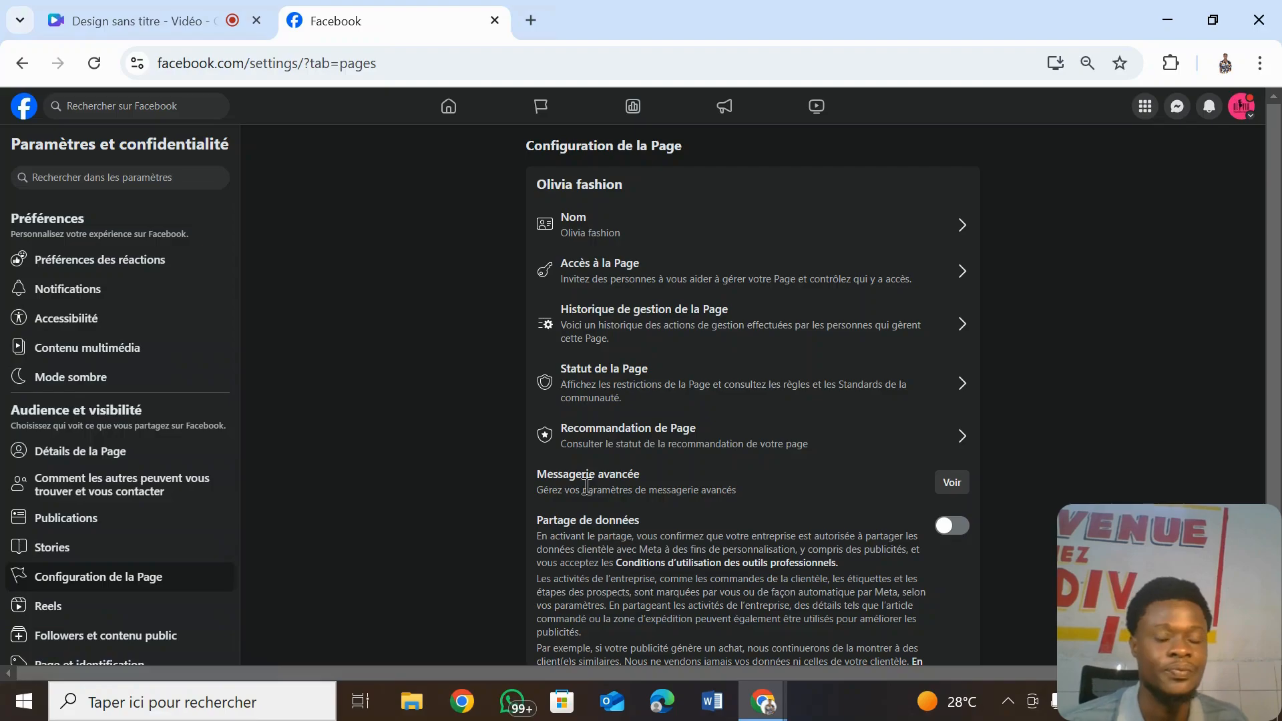
pyautogui.click(914, 226)
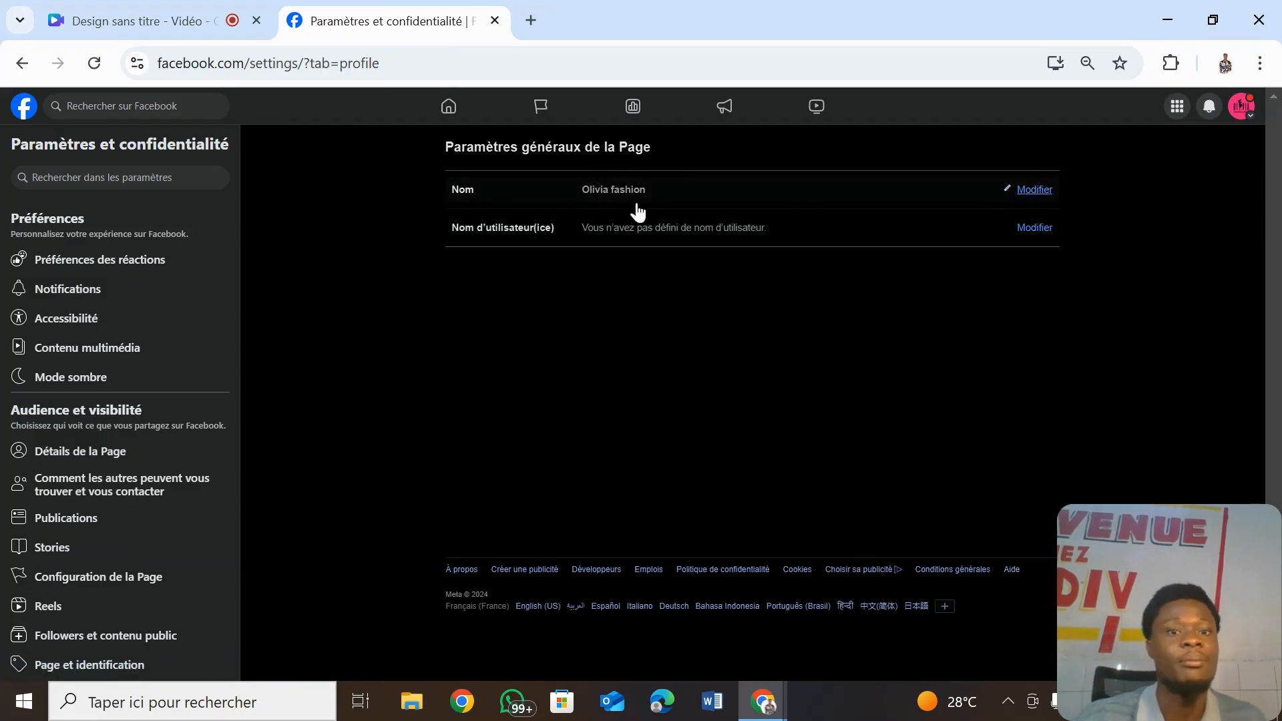
pyautogui.click(1035, 189)
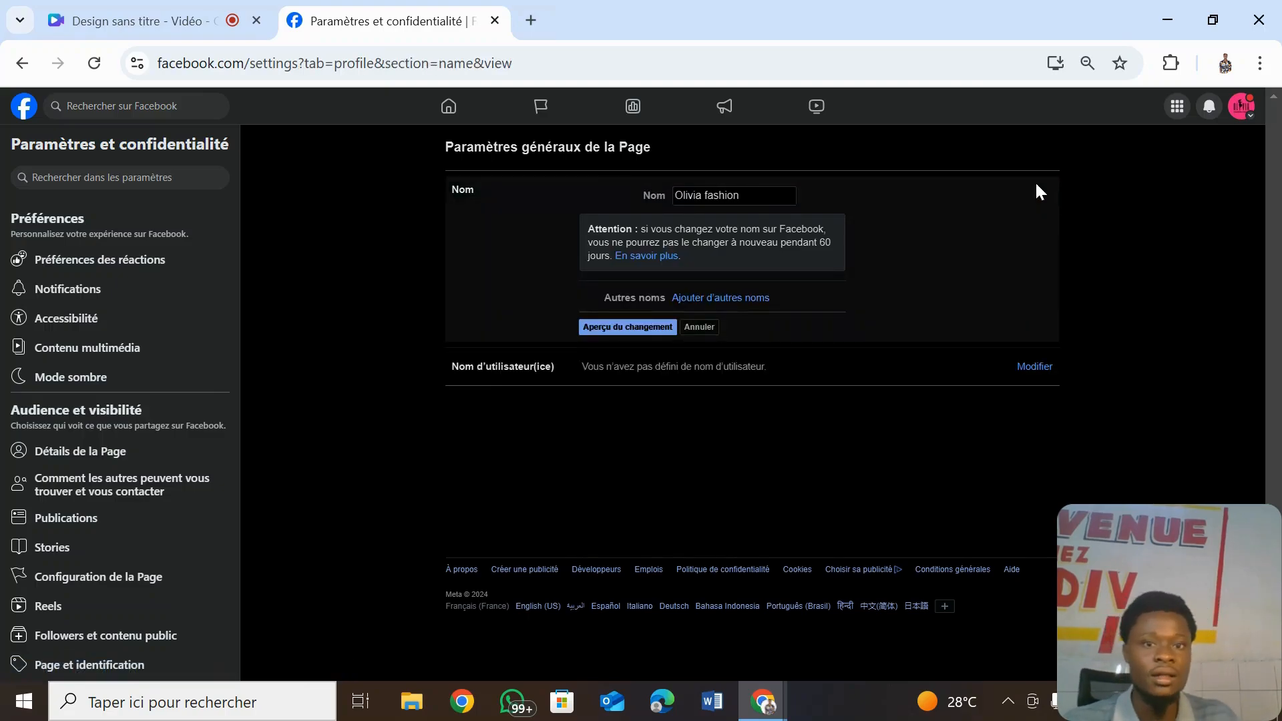
pyautogui.moveTo(747, 195); pyautogui.dragTo(734, 195)
pyautogui.hotkey('ctrl', 'a')
pyautogui.click(791, 260)
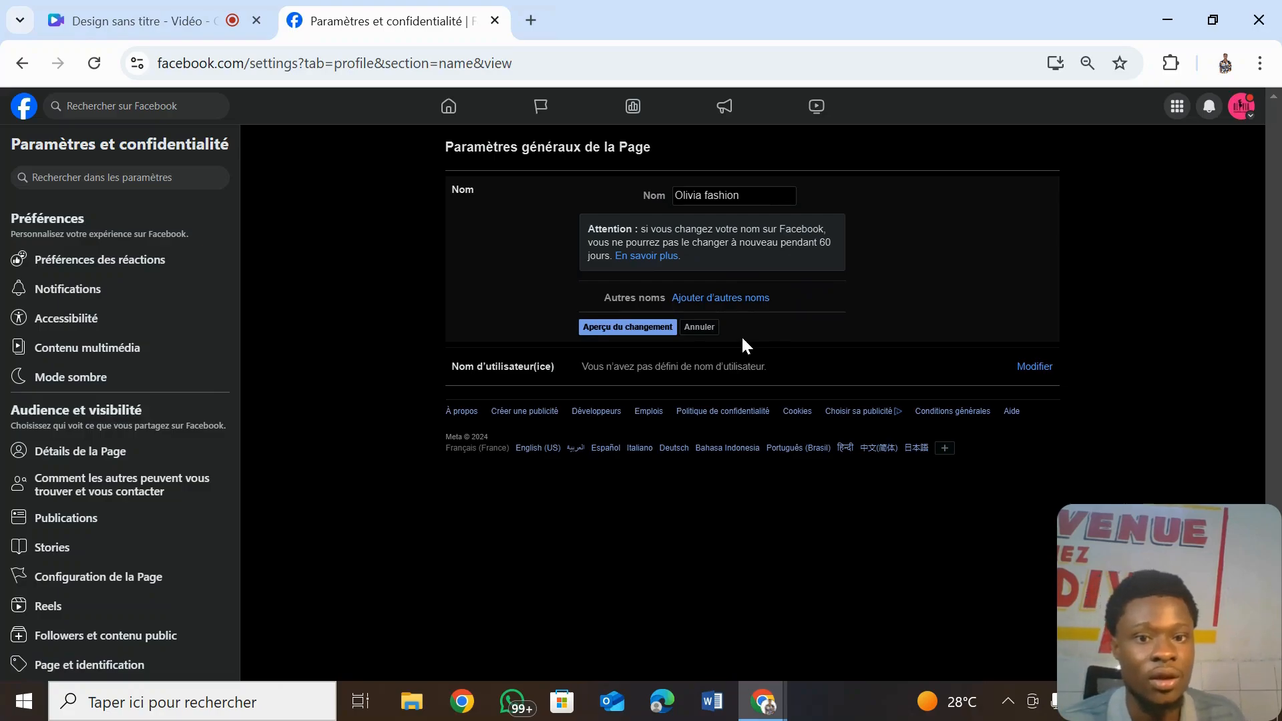
pyautogui.click(699, 327)
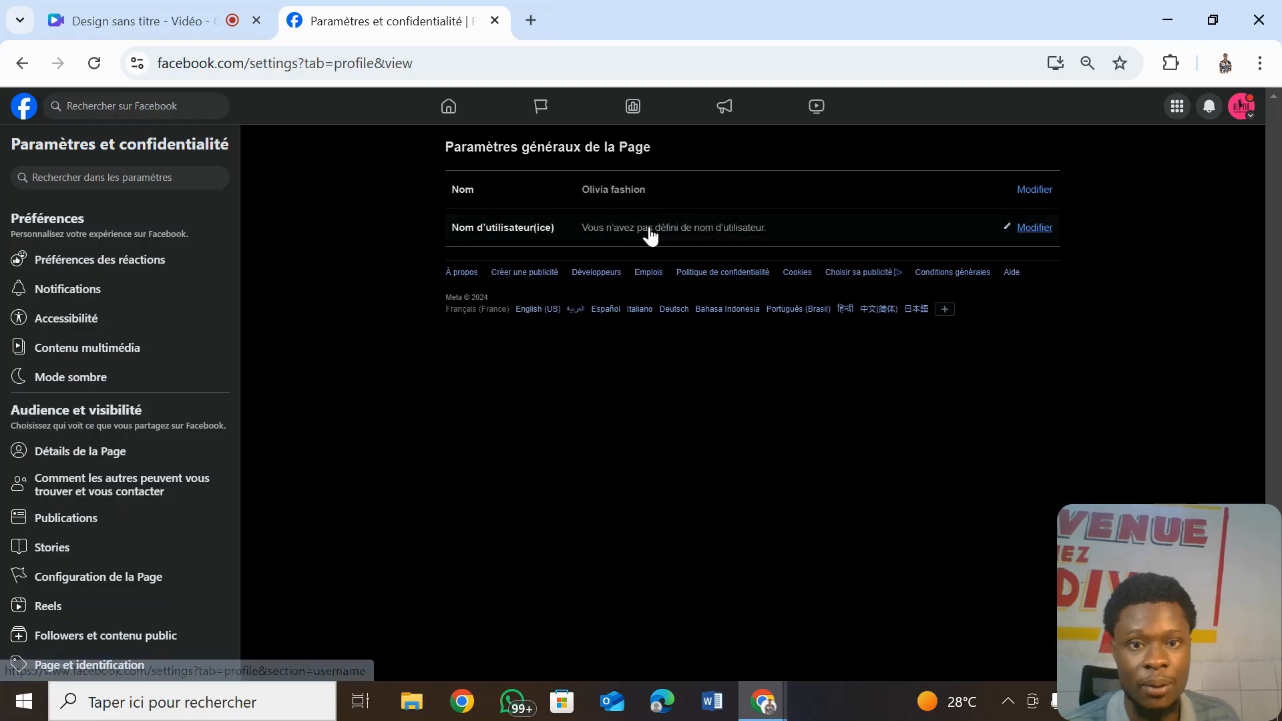
# - Enter 'oliviafashionnn' as the Page's new username
pyautogui.click(1034, 228)
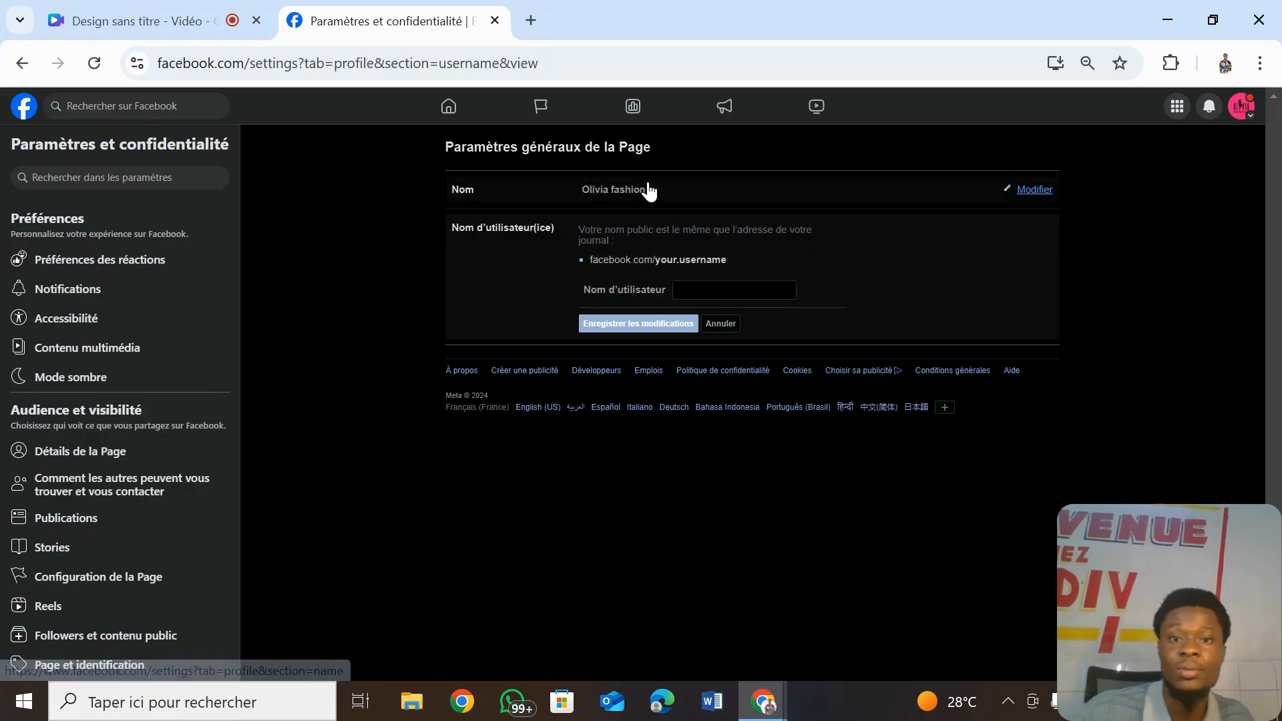
pyautogui.click(676, 283)
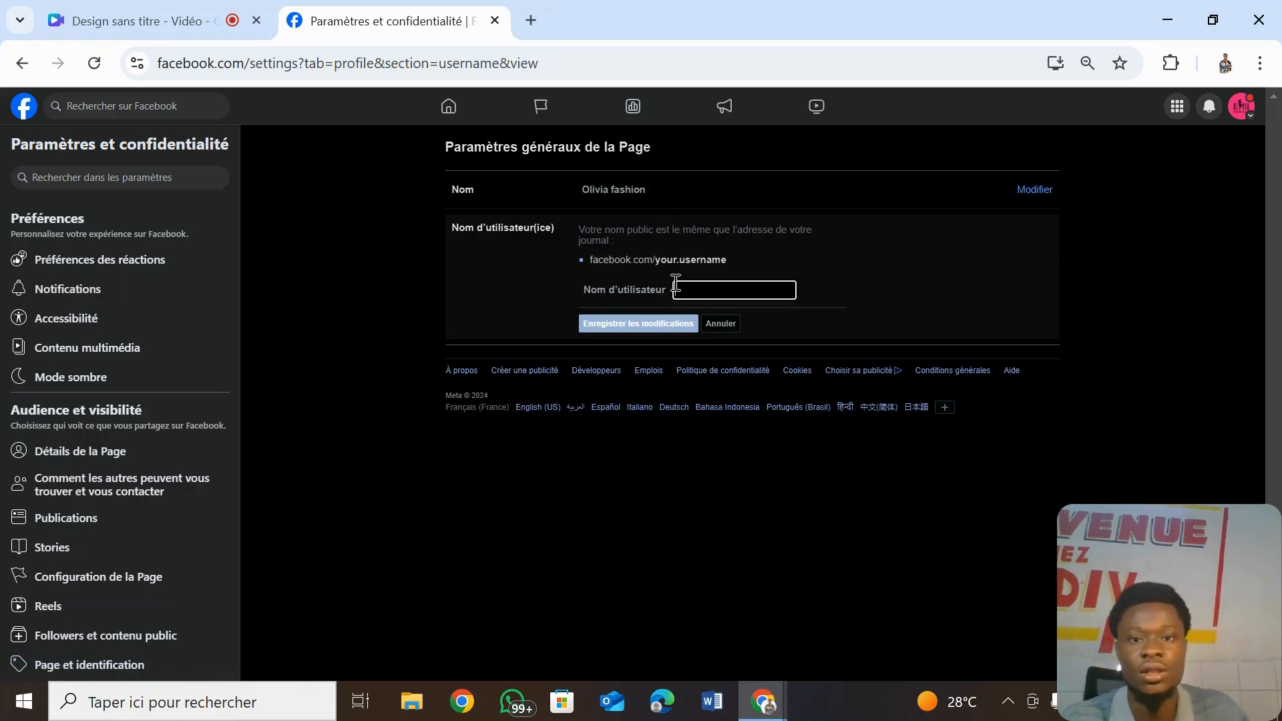
pyautogui.write('oli')
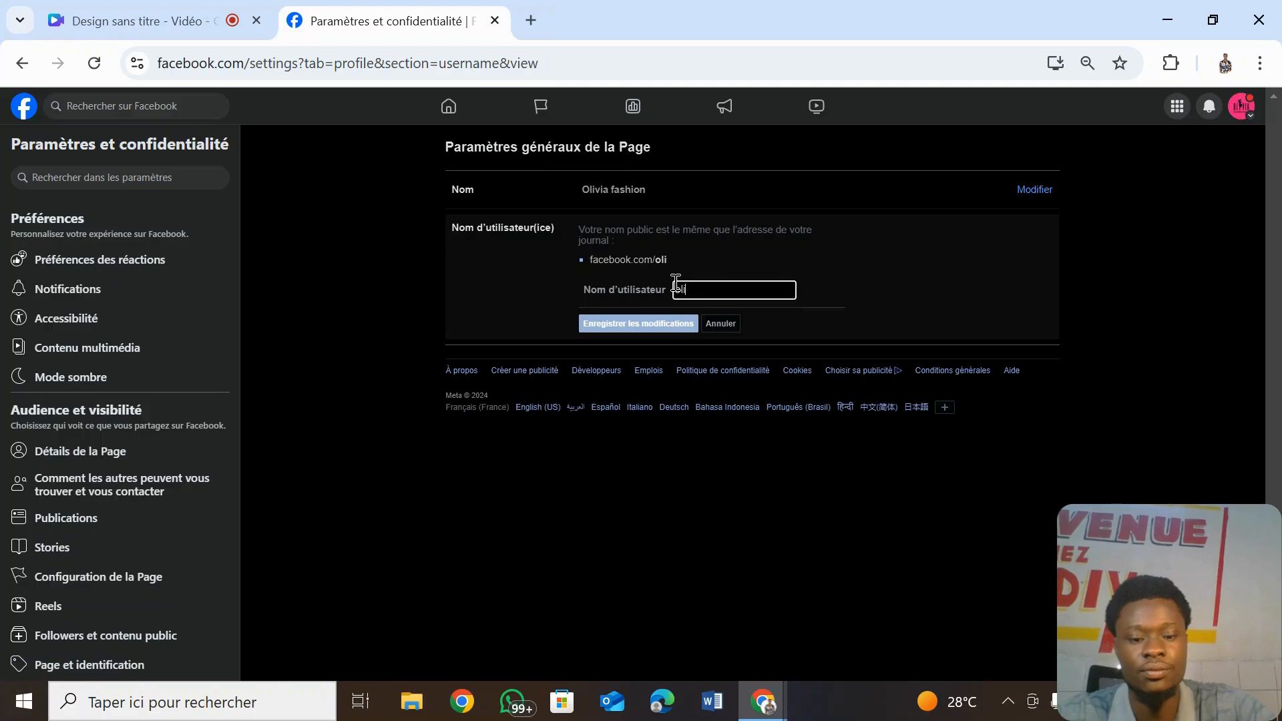
pyautogui.write('viafa')
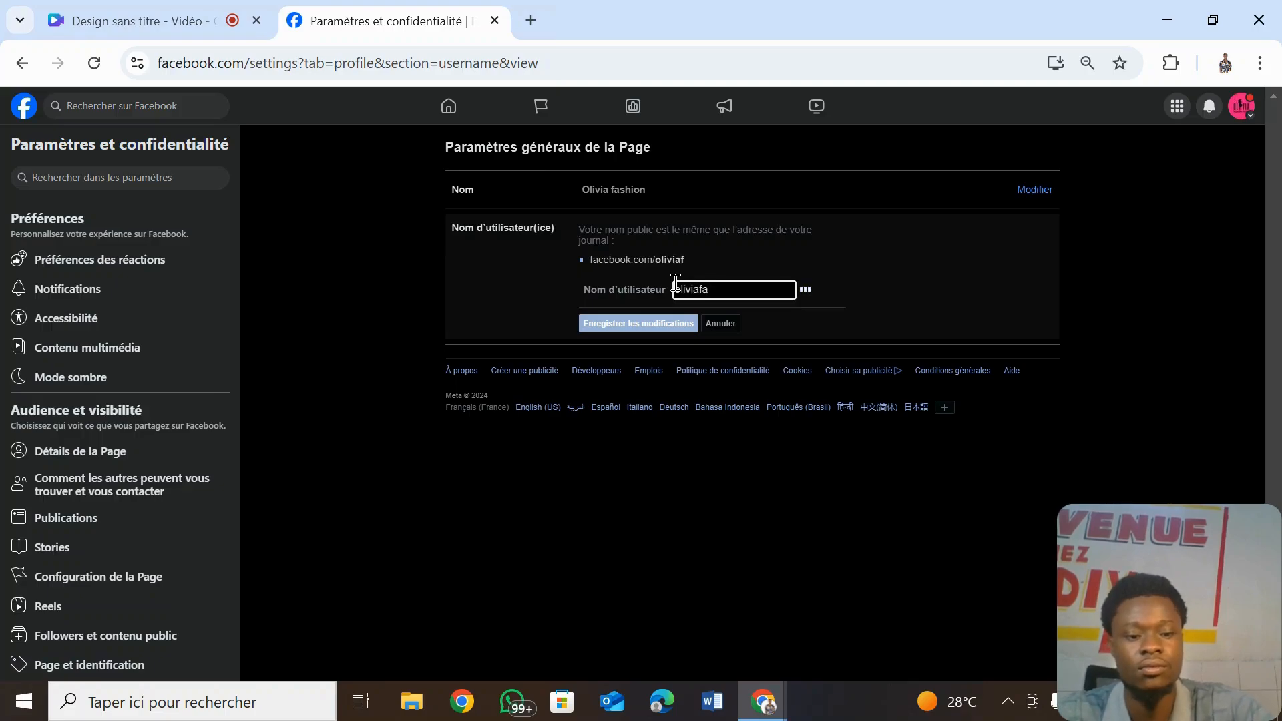
pyautogui.write('shio')
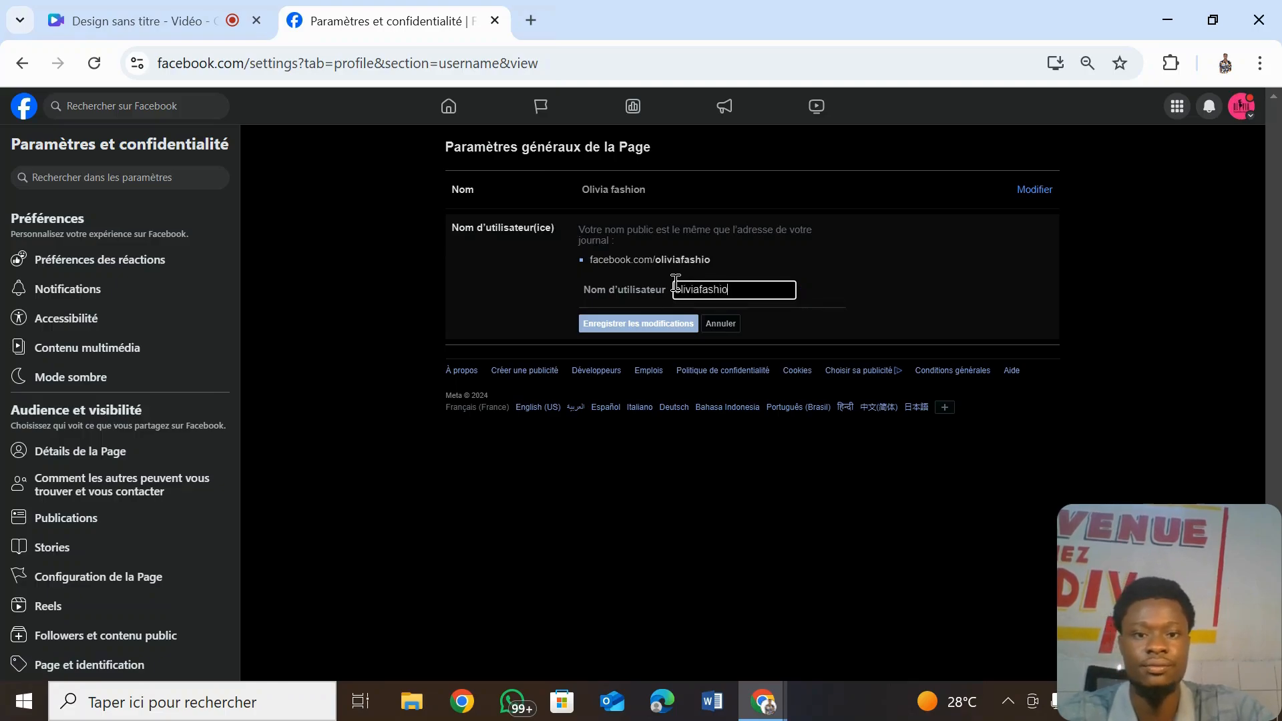
pyautogui.write('n')
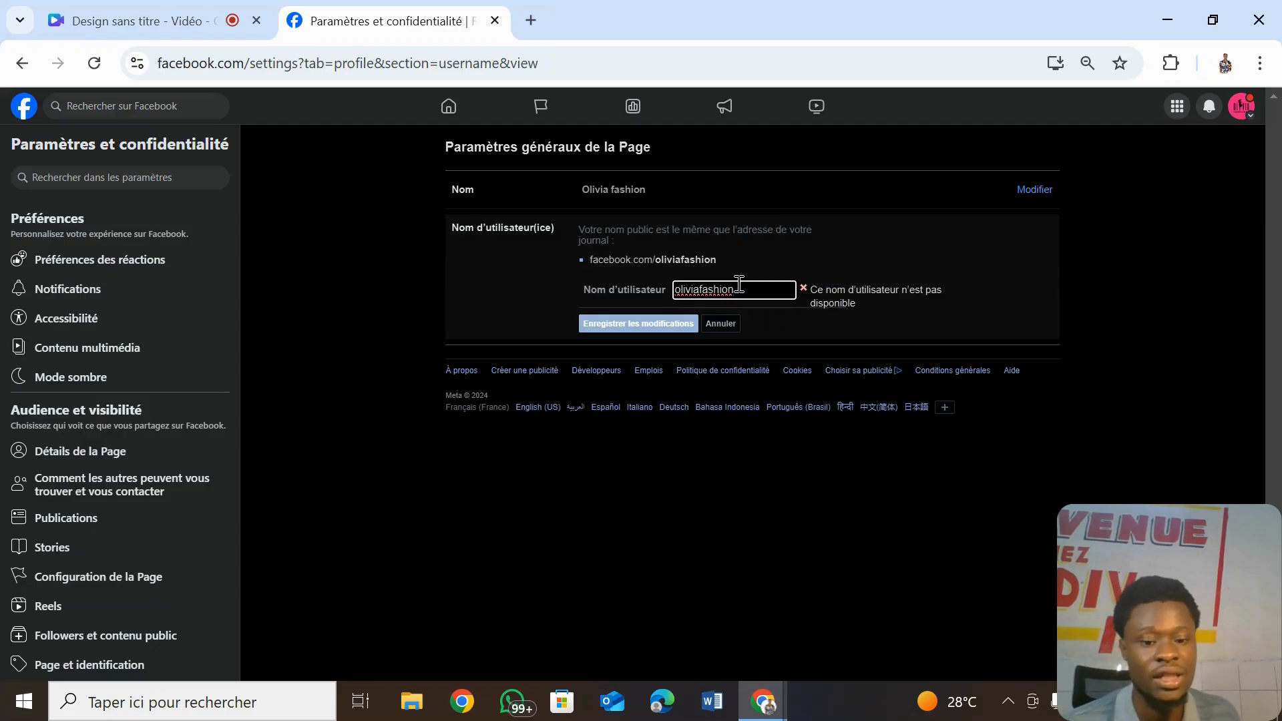
pyautogui.write('n')
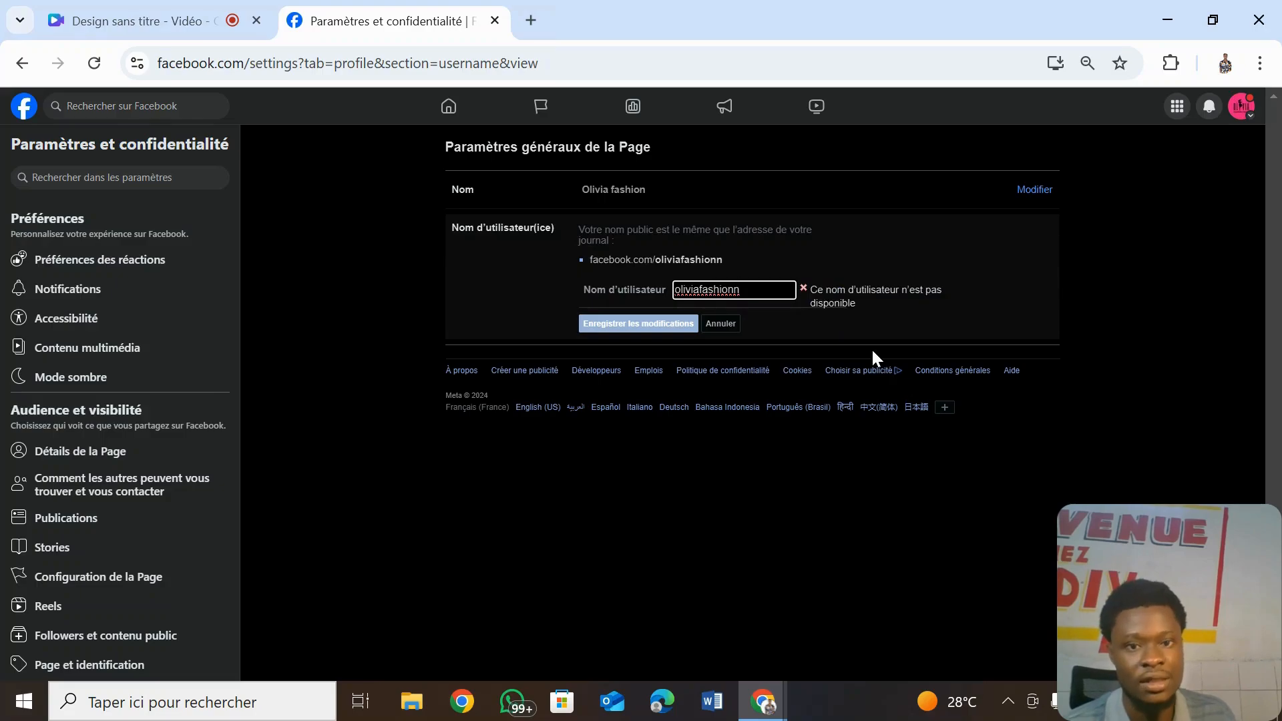
pyautogui.press('BackSpace')
pyautogui.write('nn')
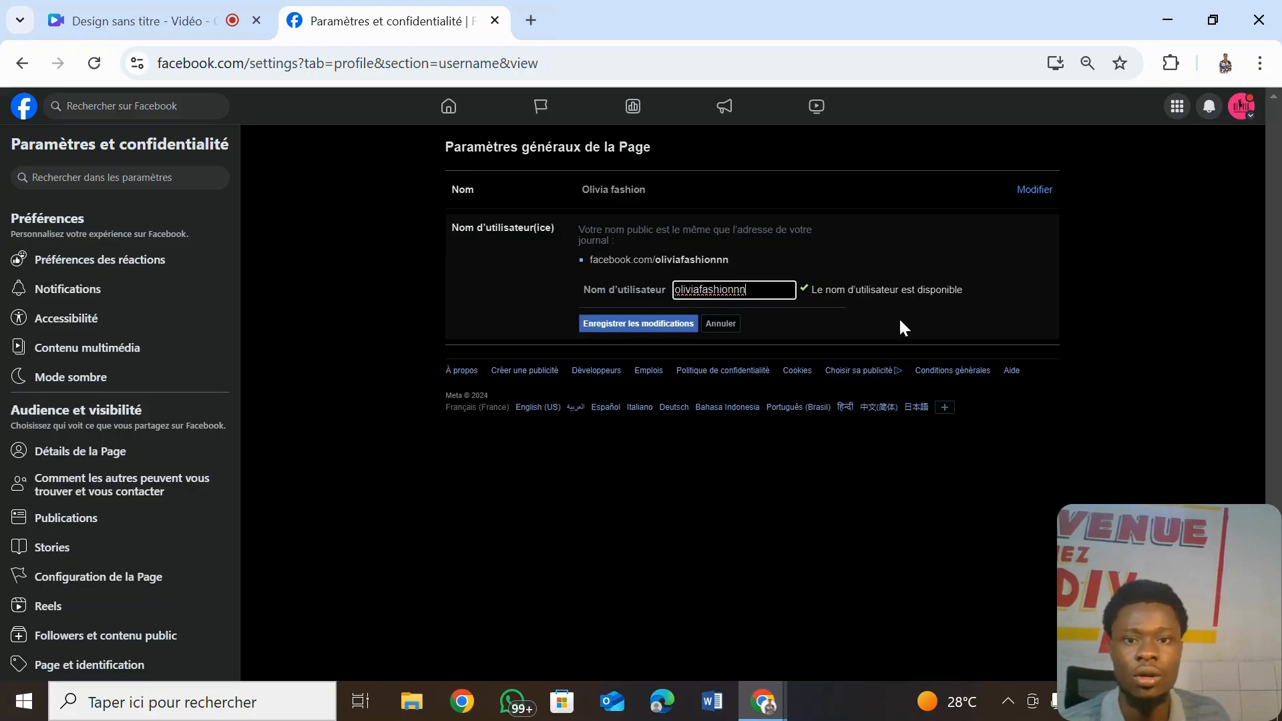
# - Save the username and confirm it with the account password
pyautogui.click(668, 327)
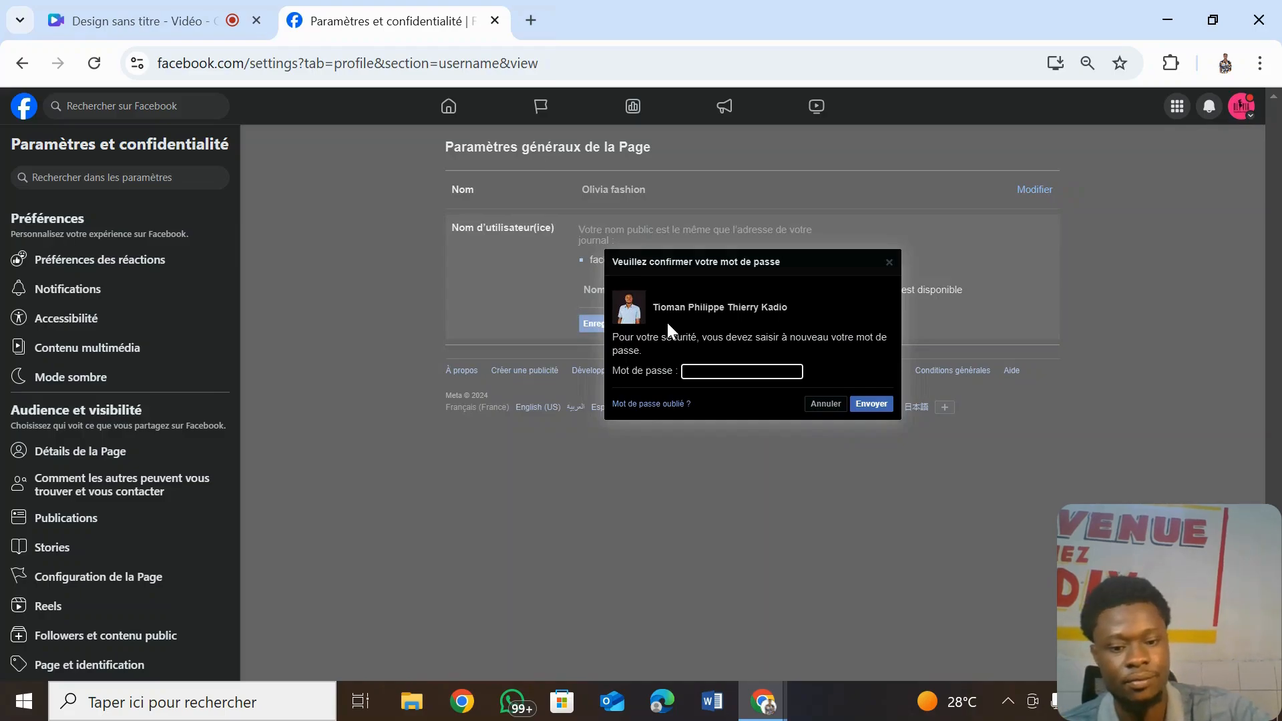
pyautogui.write('••••••')
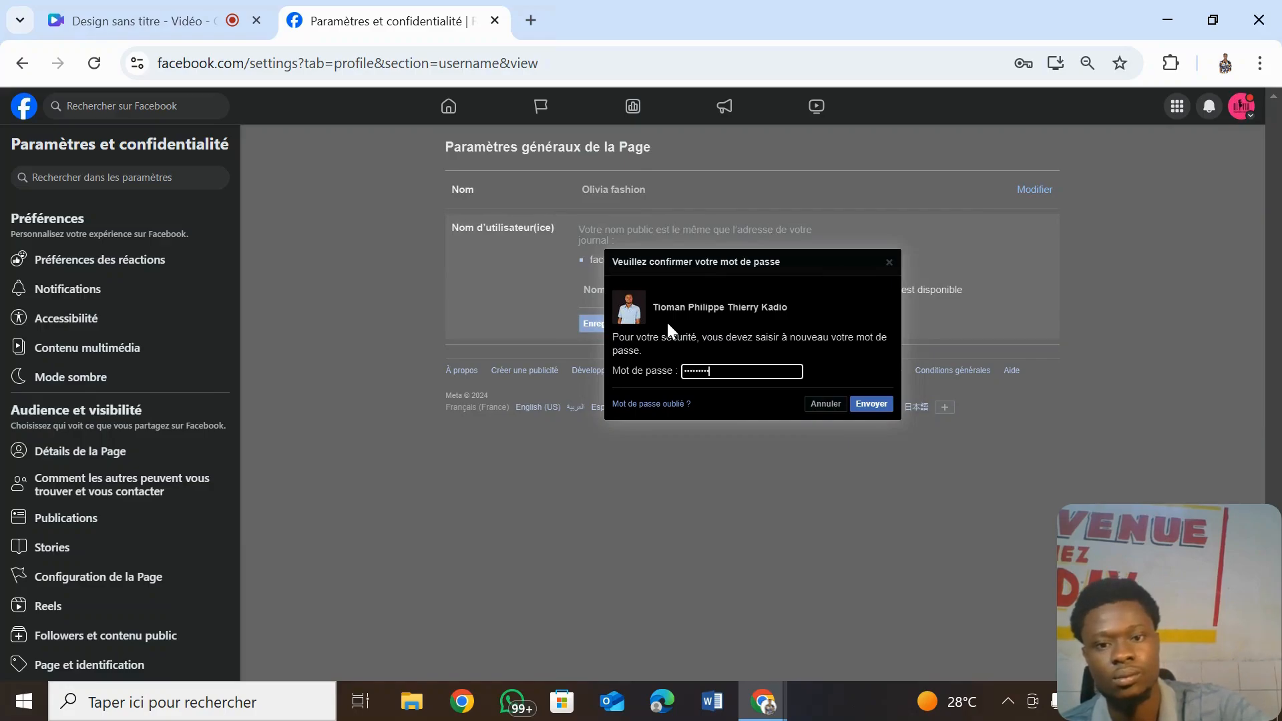
pyautogui.click(870, 406)
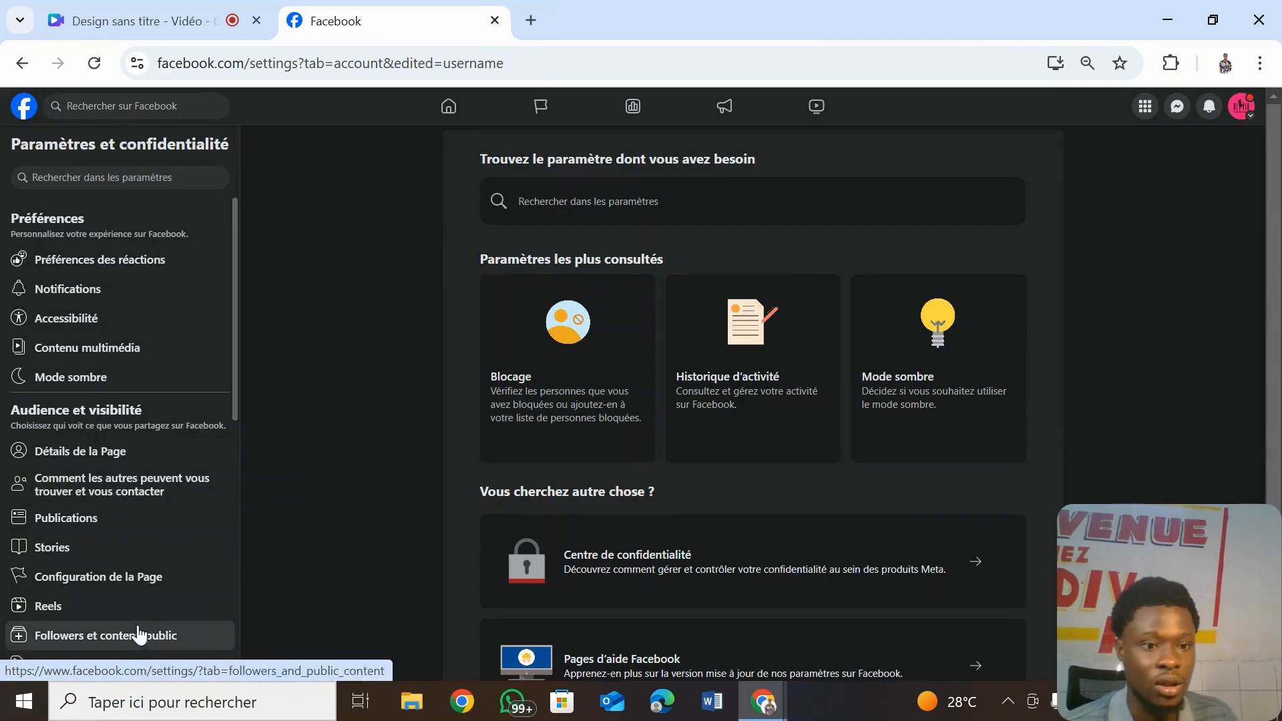
# - Check the Page's name and username, then open Accès à la Page settings
pyautogui.click(154, 587)
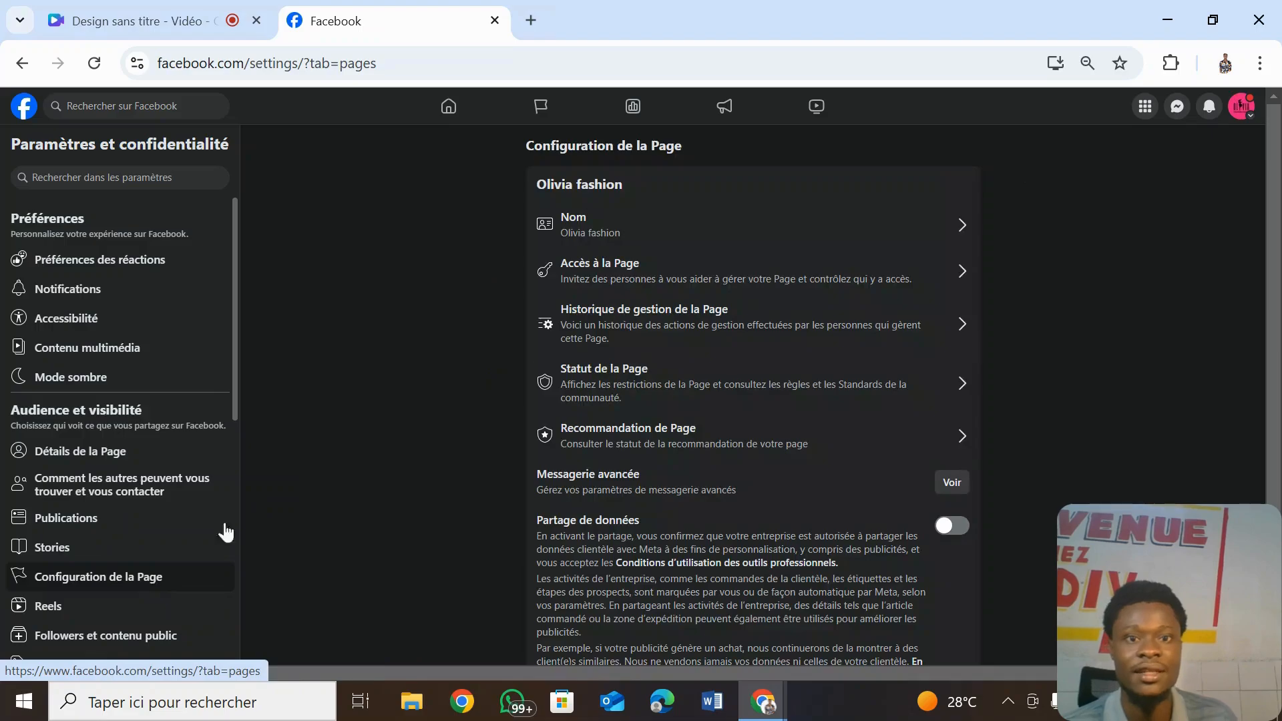
pyautogui.click(617, 247)
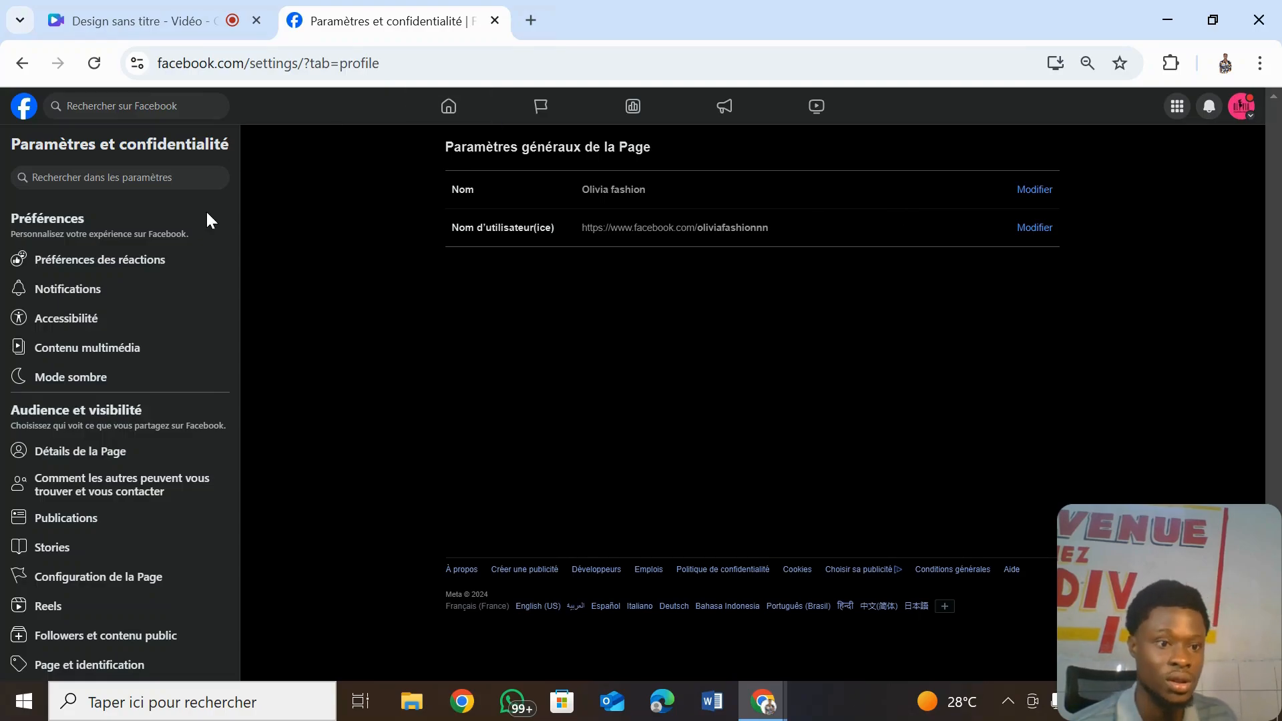
pyautogui.click(187, 591)
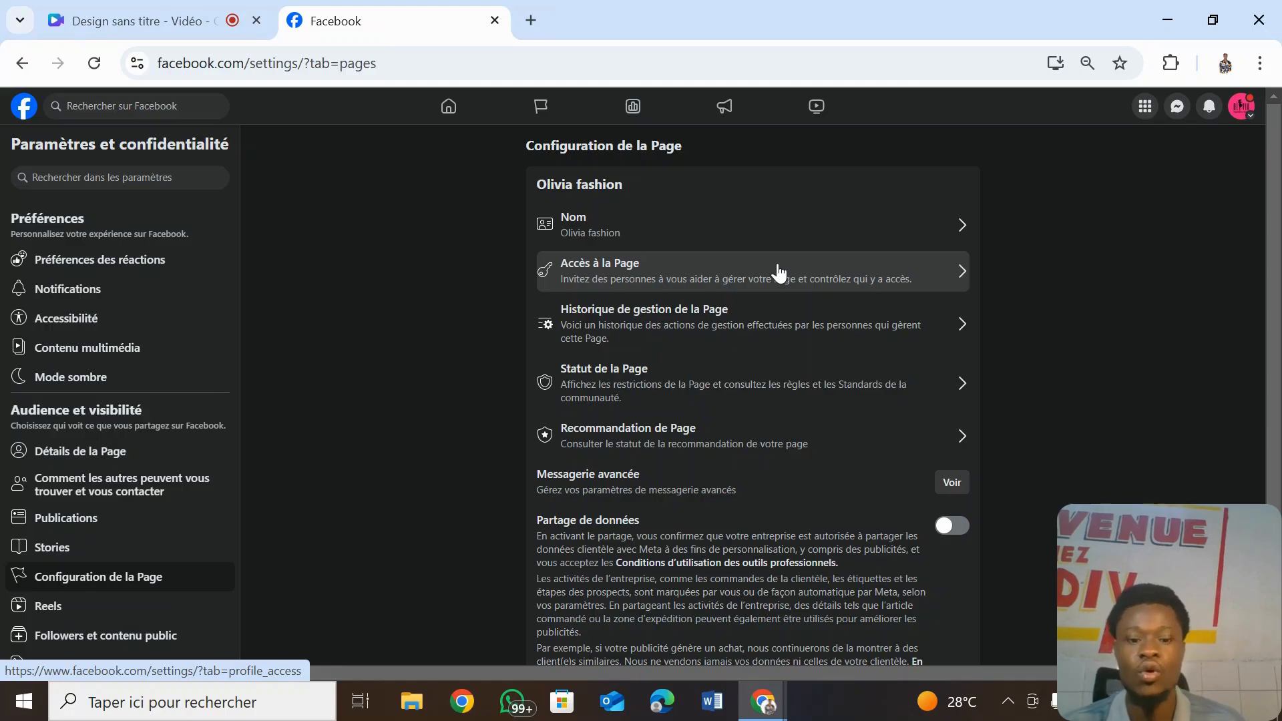
pyautogui.click(778, 271)
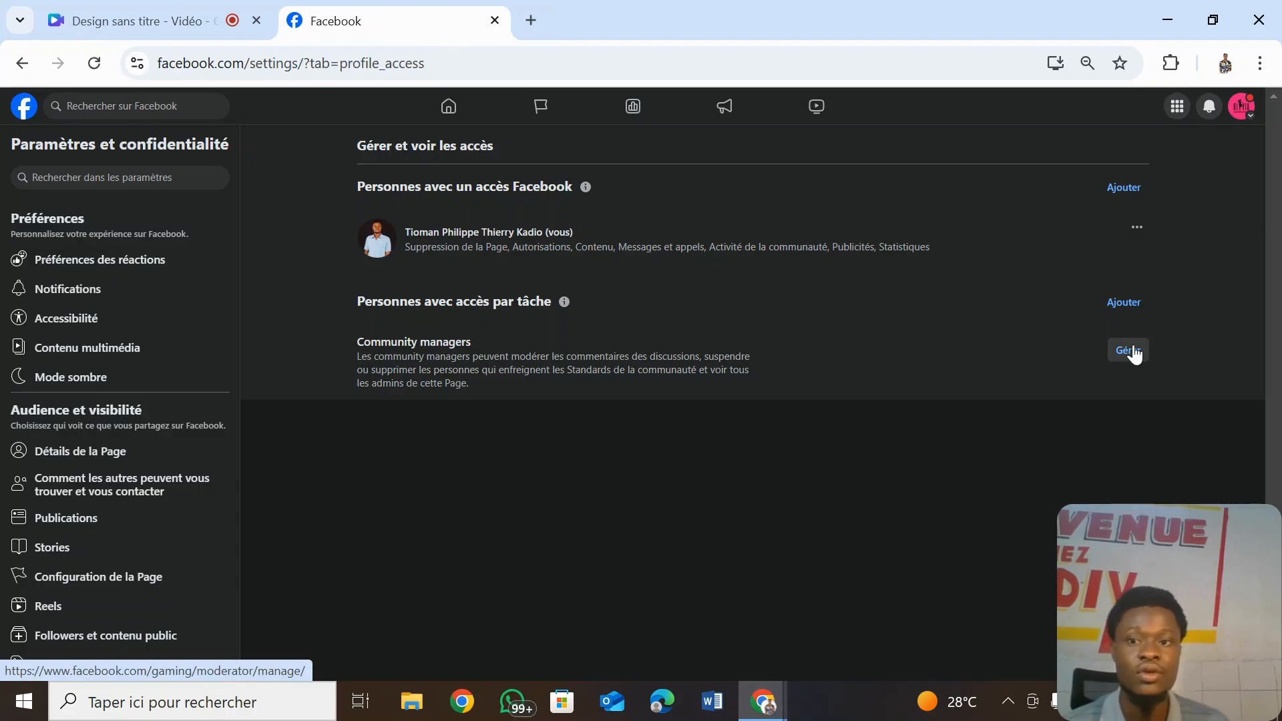
# - Start adding someone under Personnes avec un accès Facebook
pyautogui.click(1133, 189)
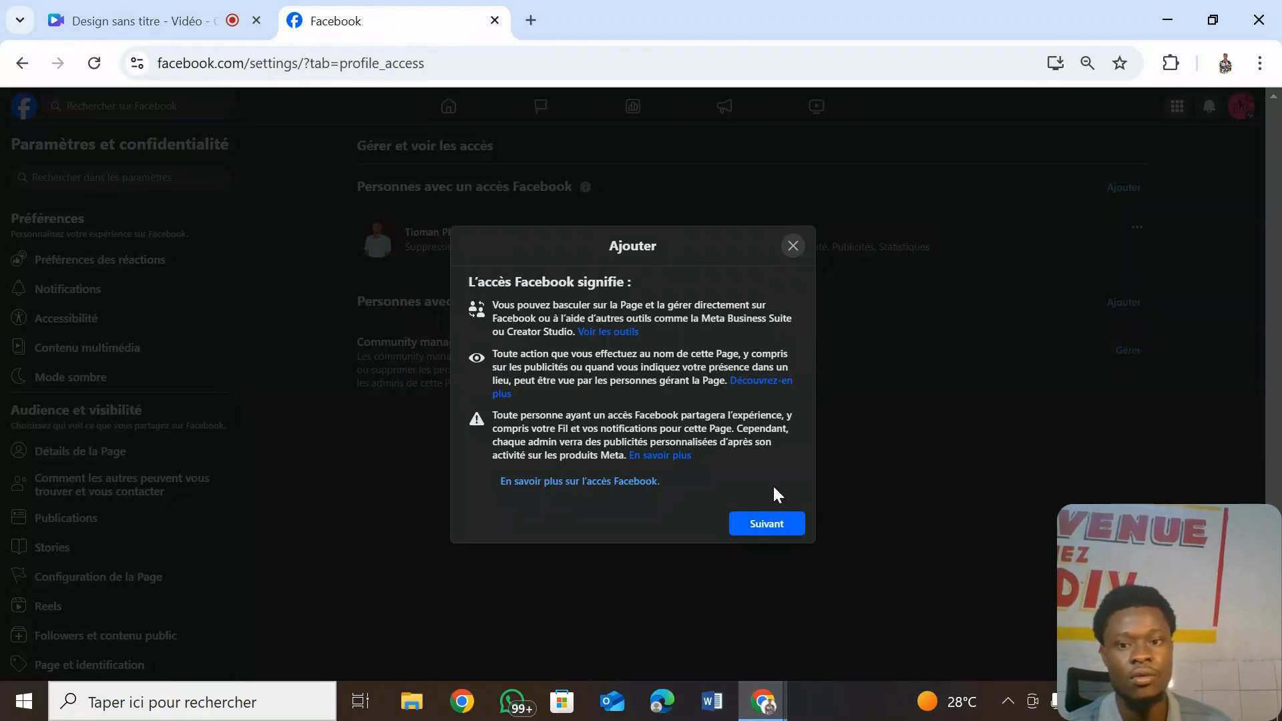
# - Search for a person by name, select them, and allow full control of the Page
pyautogui.click(779, 525)
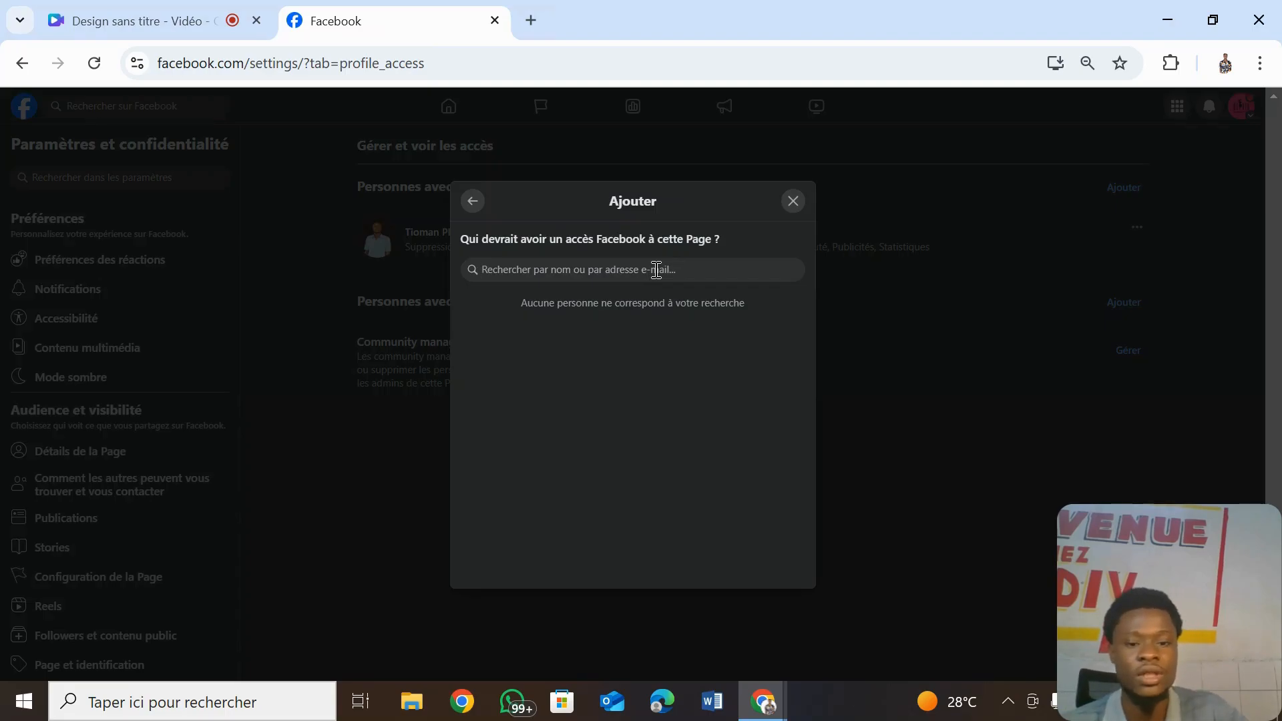
pyautogui.write('L')
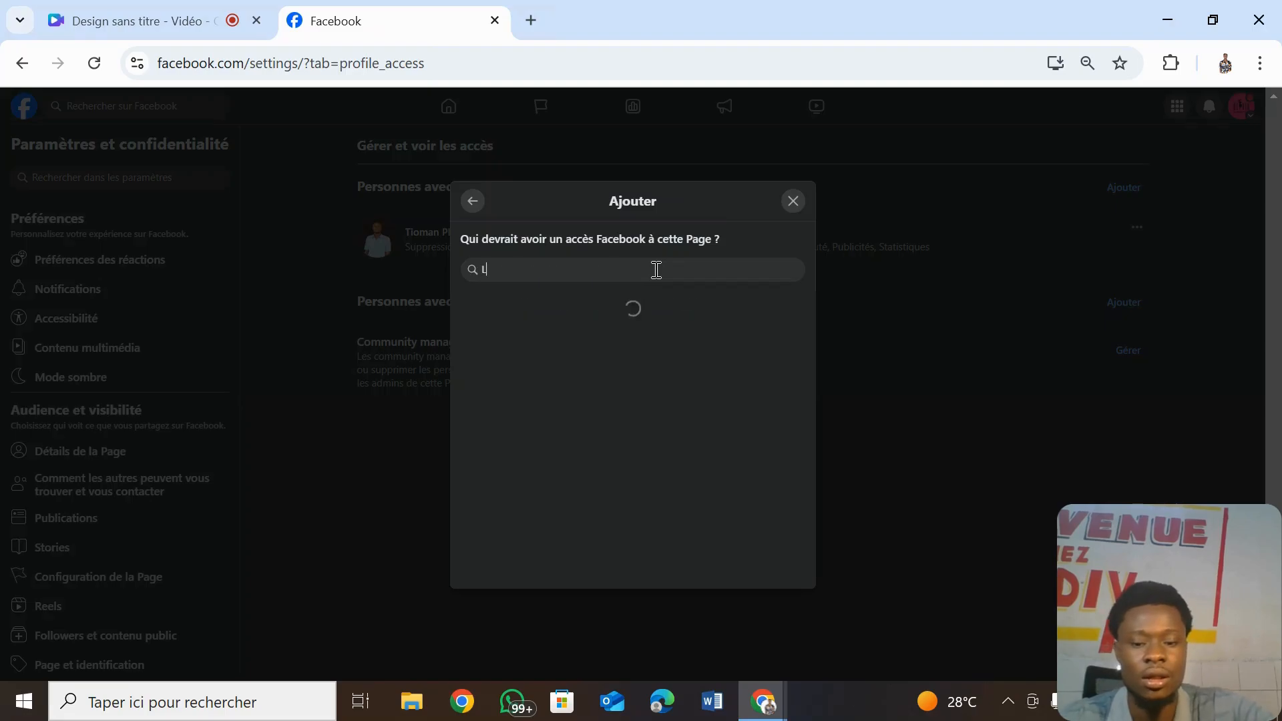
pyautogui.write('A')
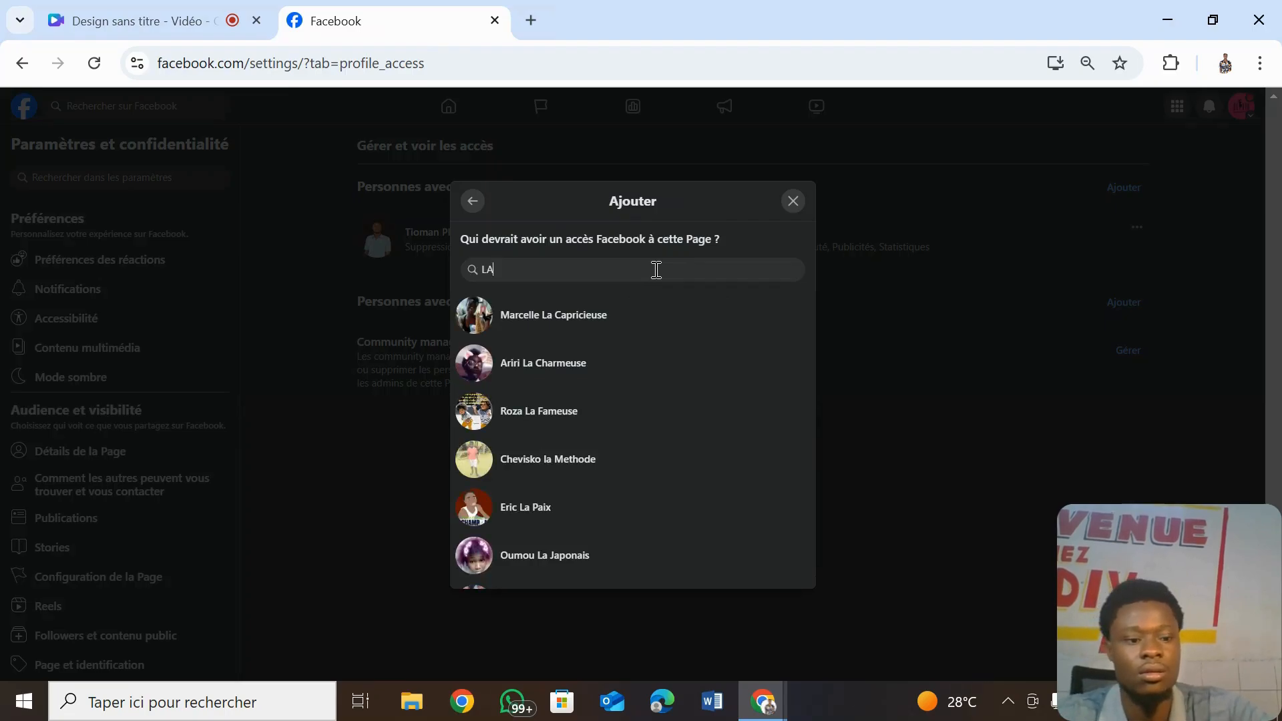
pyautogui.write('Y')
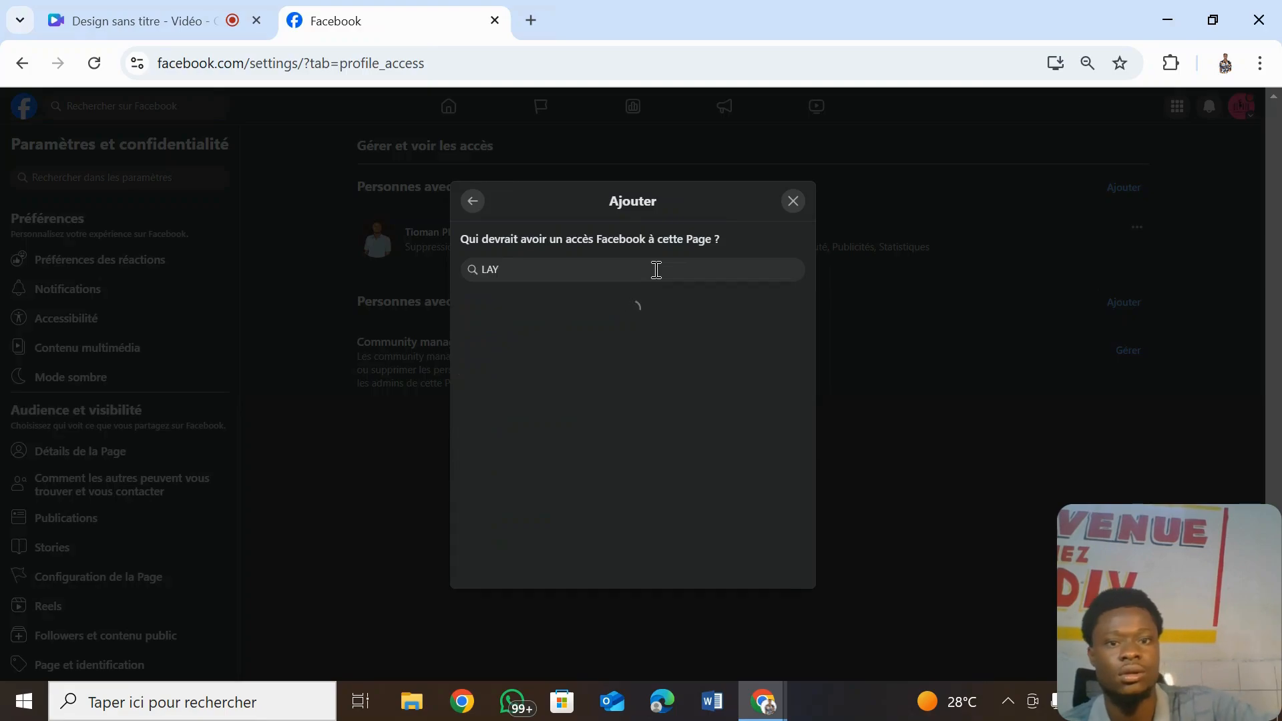
pyautogui.write('A')
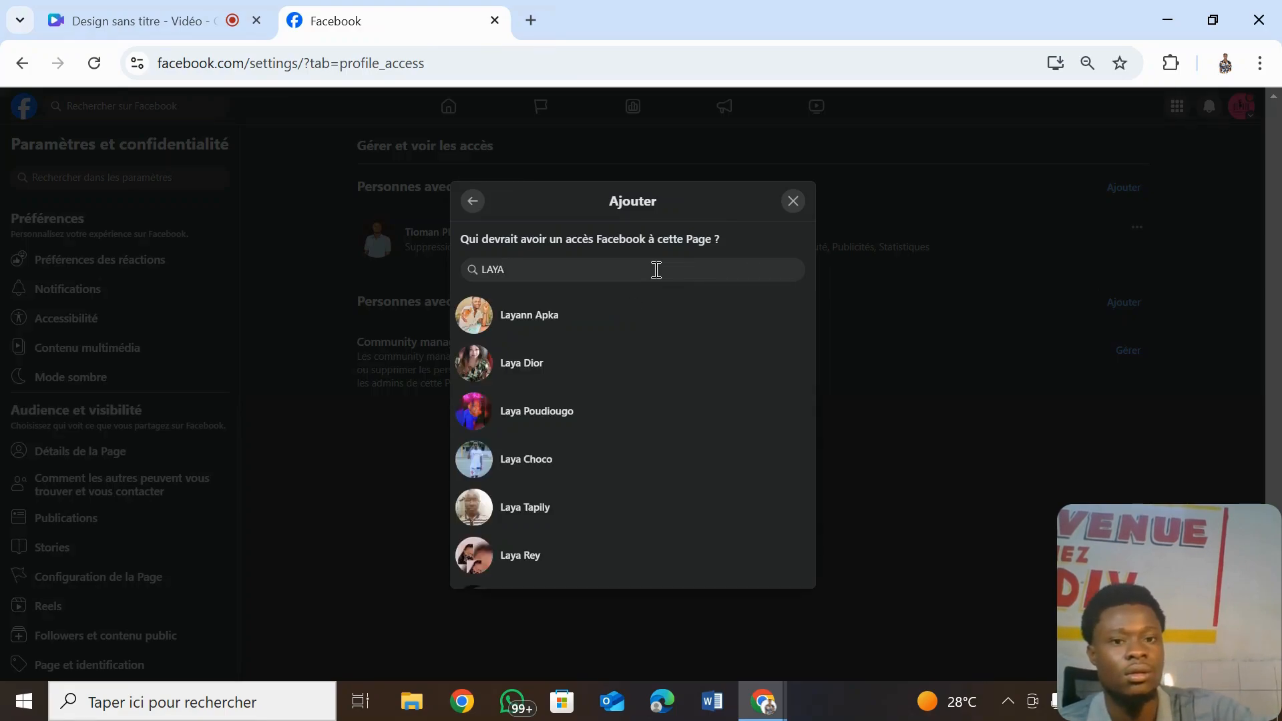
pyautogui.click(564, 317)
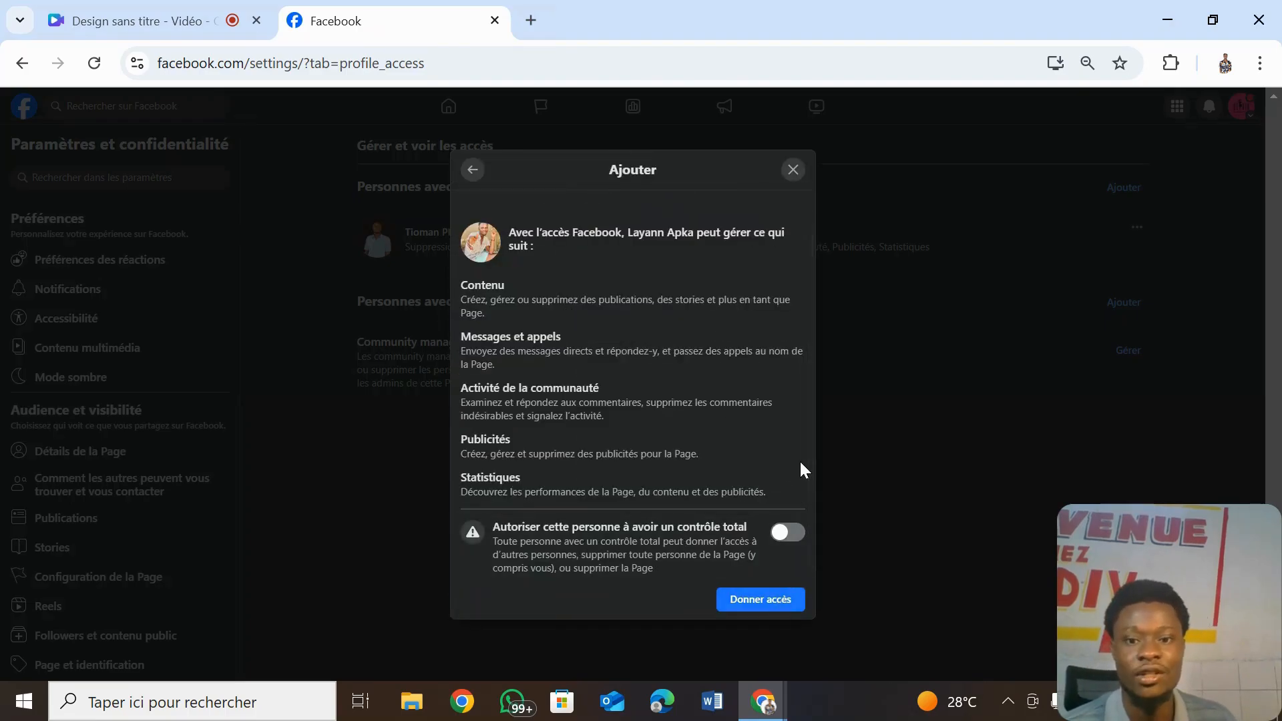
pyautogui.click(782, 534)
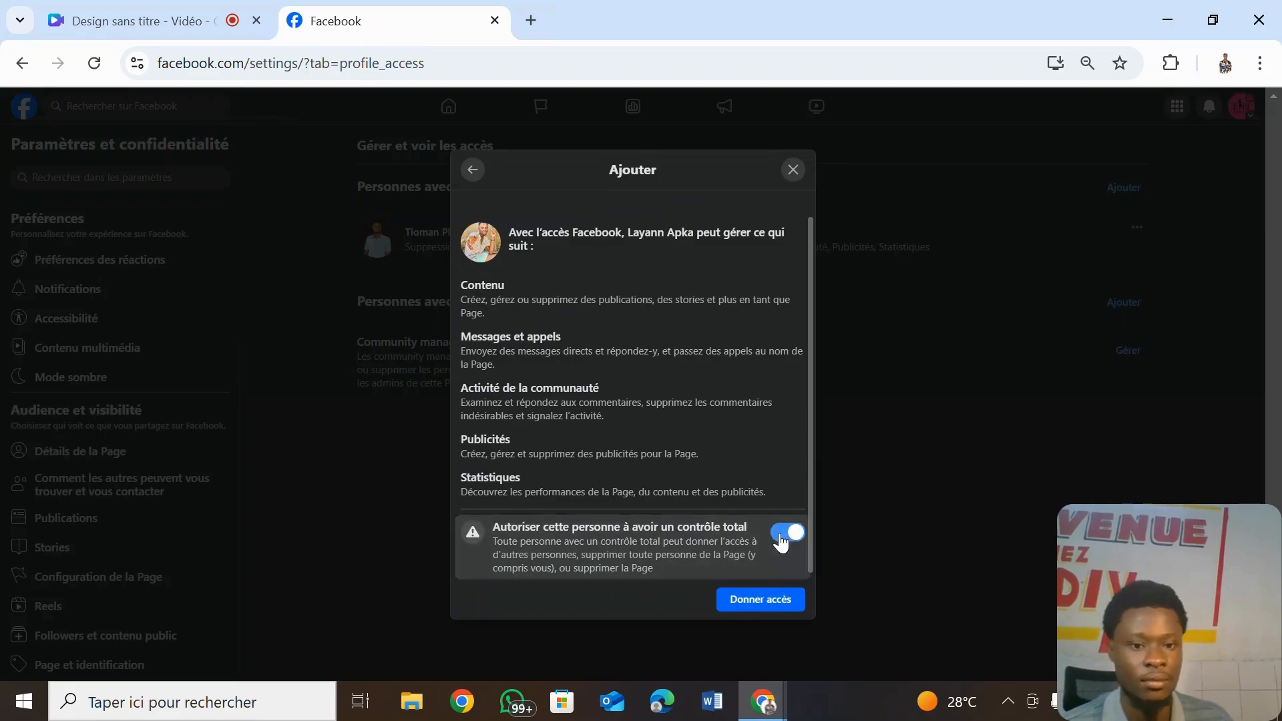
# - Attempt Donner accès twice, then close the password confirmation without granting access
pyautogui.scroll(-1, 815, 497)
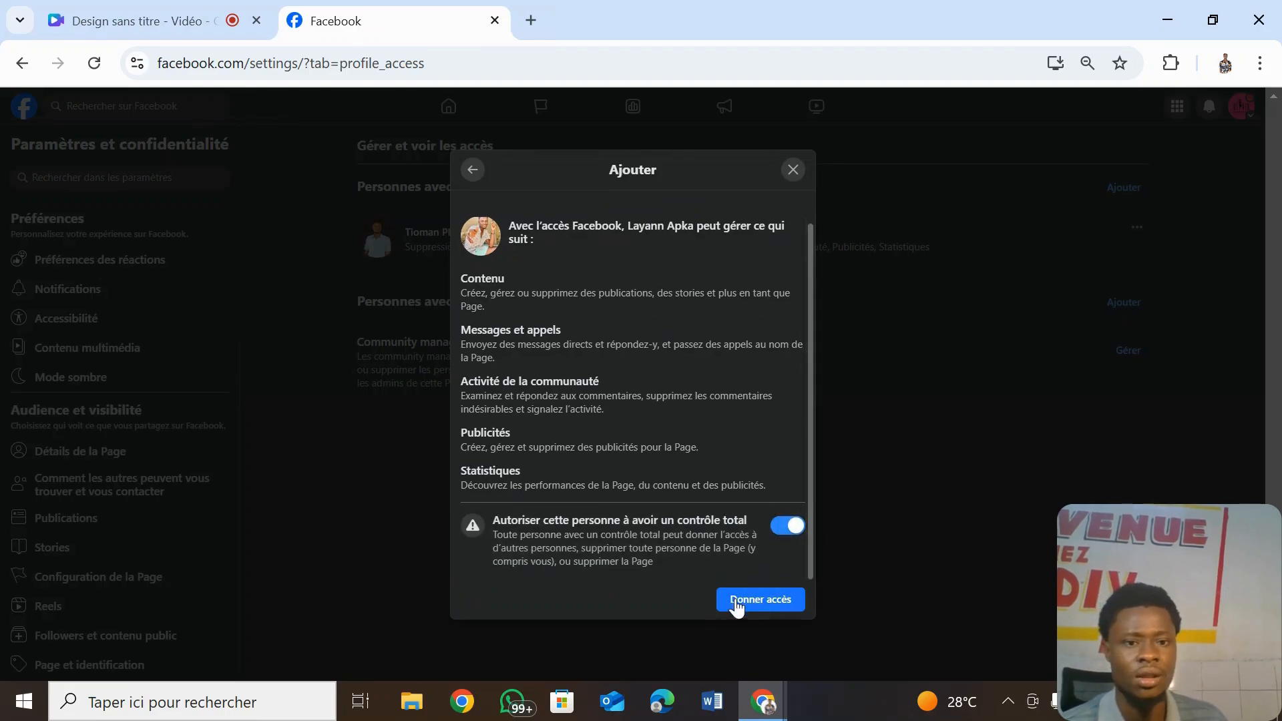
pyautogui.click(785, 601)
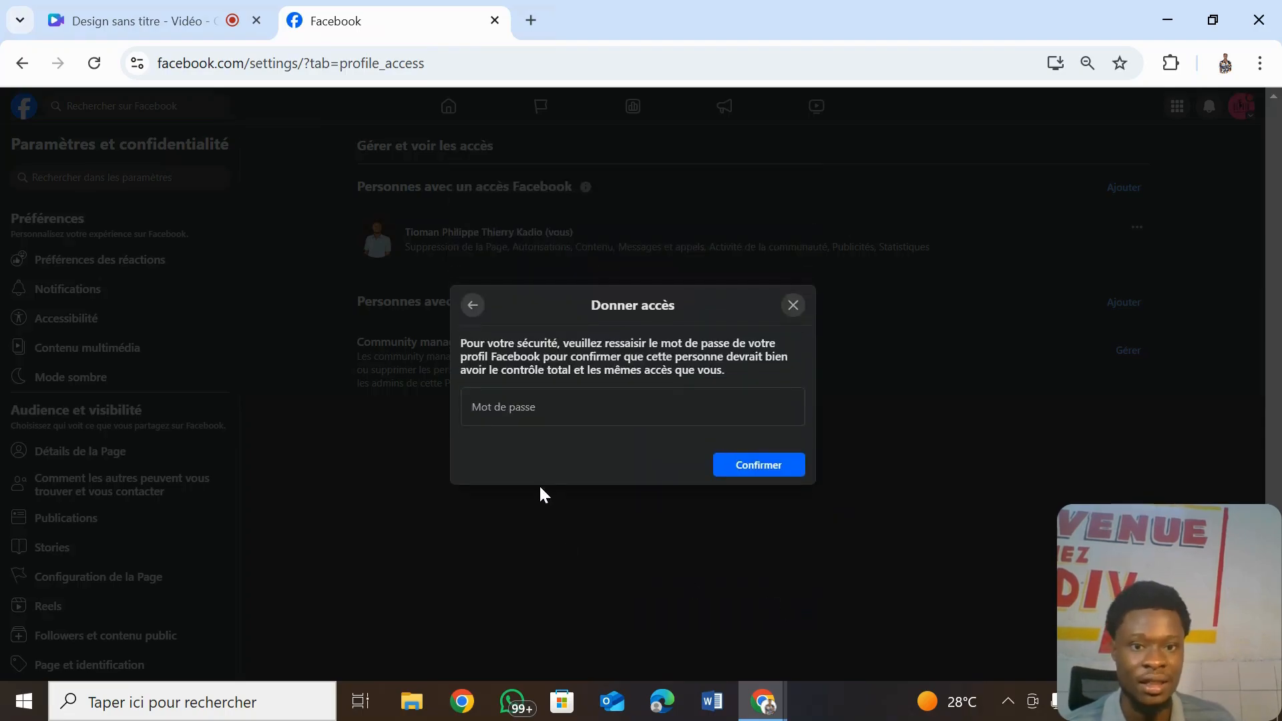
pyautogui.click(472, 307)
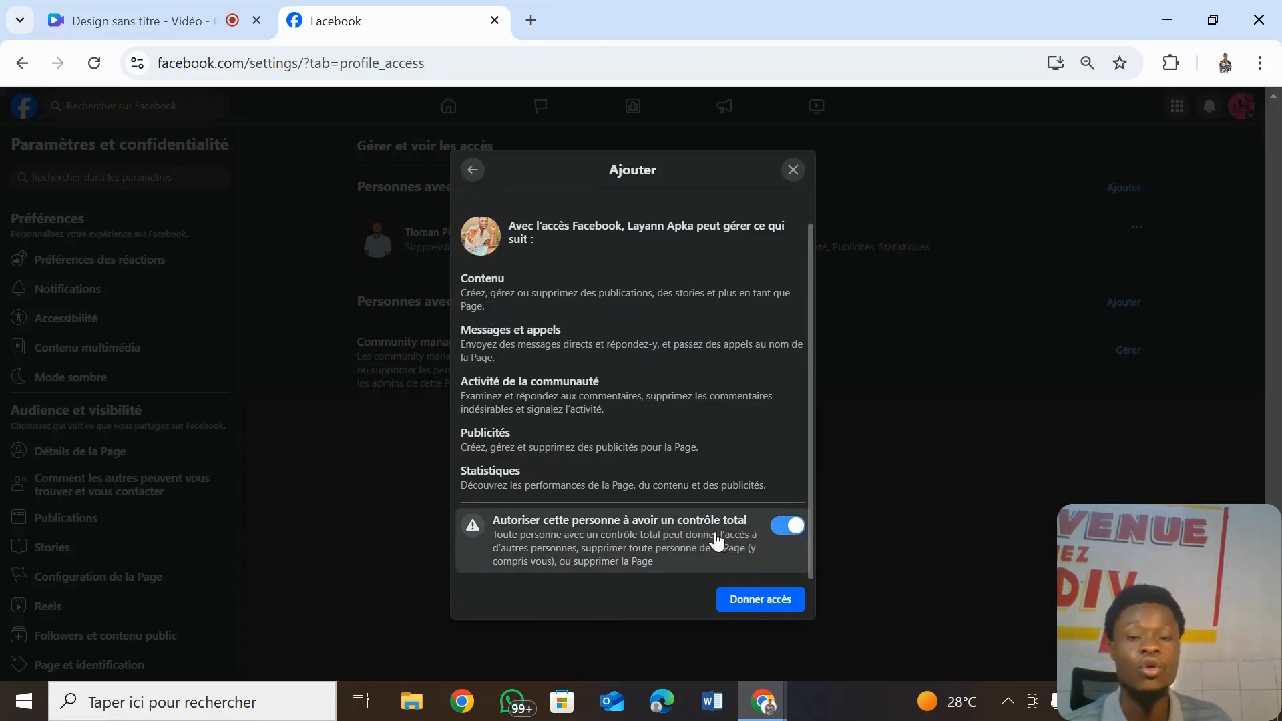
pyautogui.click(761, 600)
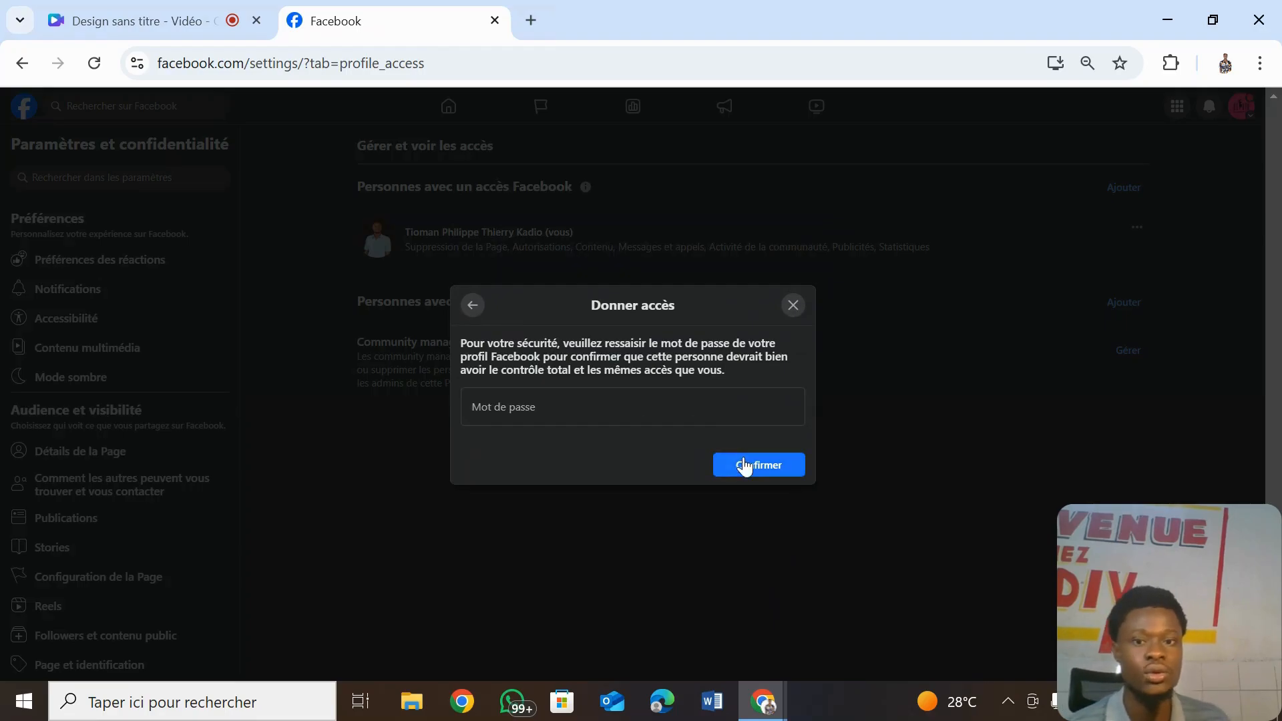
pyautogui.click(792, 305)
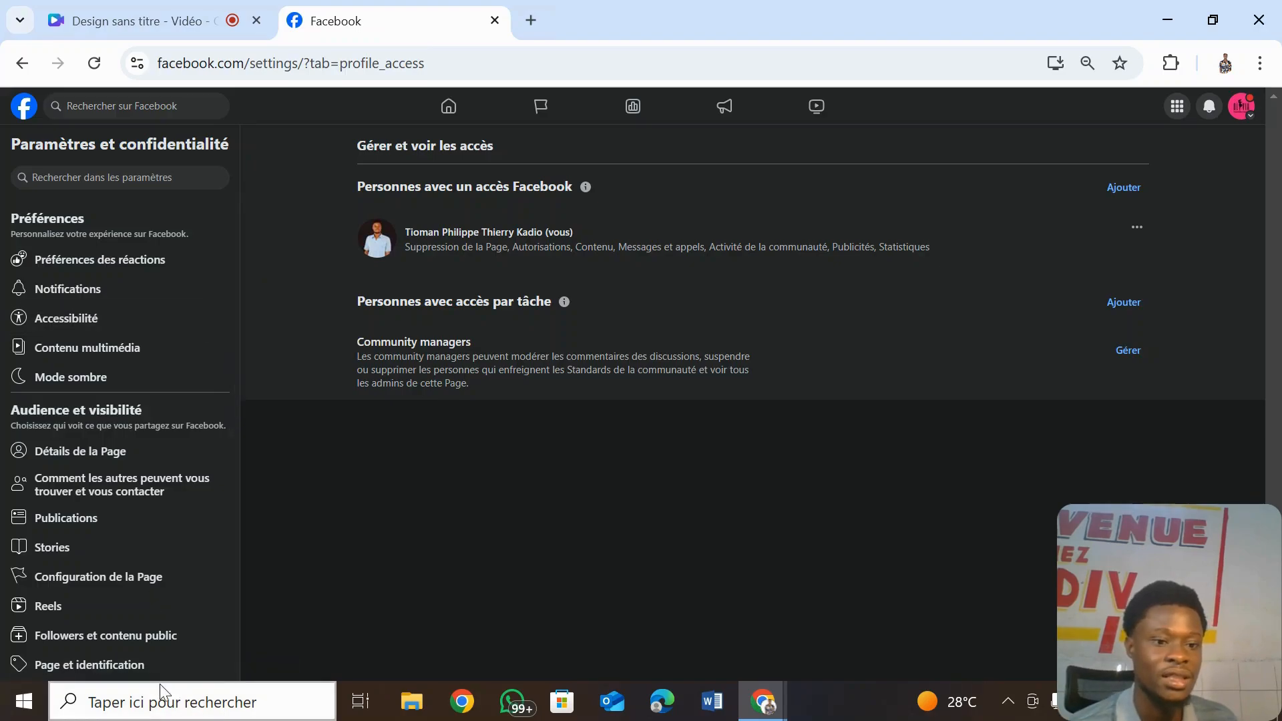
# - Show the Page et identification settings from the settings sidebar
pyautogui.click(101, 664)
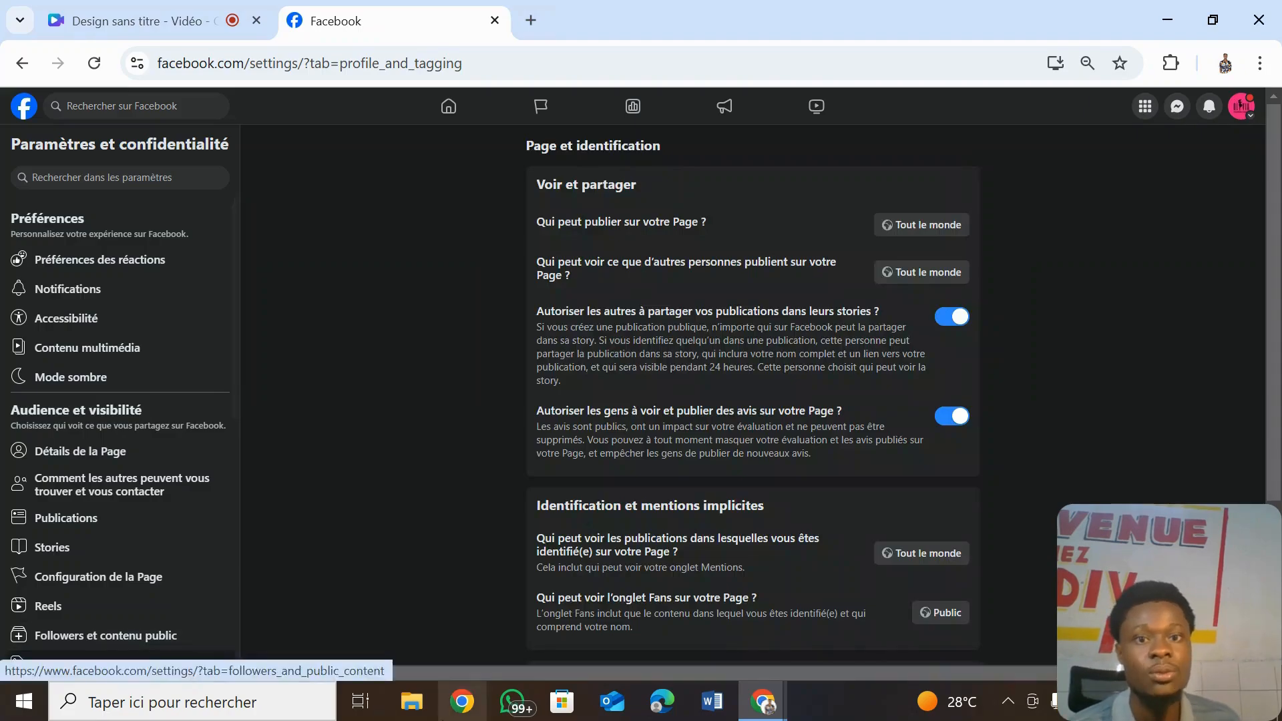
# - Restrict who can publish on the Page to Moi uniquement and save
pyautogui.click(920, 220)
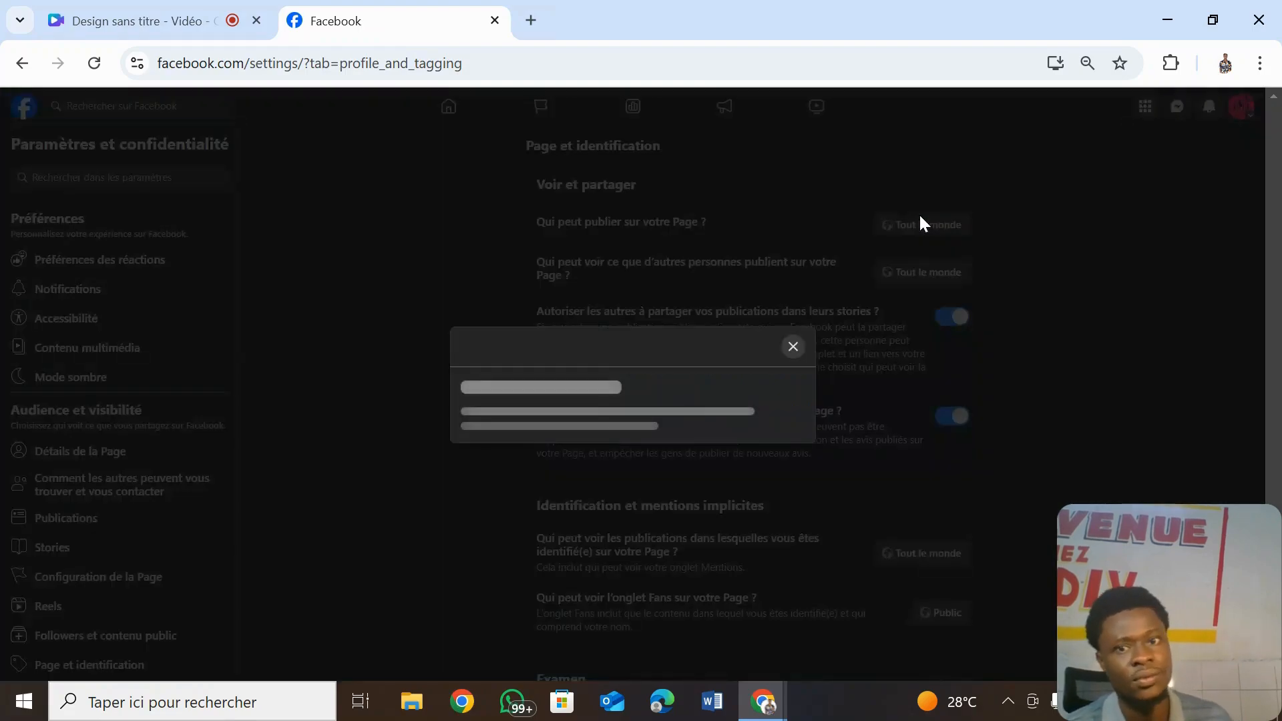
pyautogui.click(730, 414)
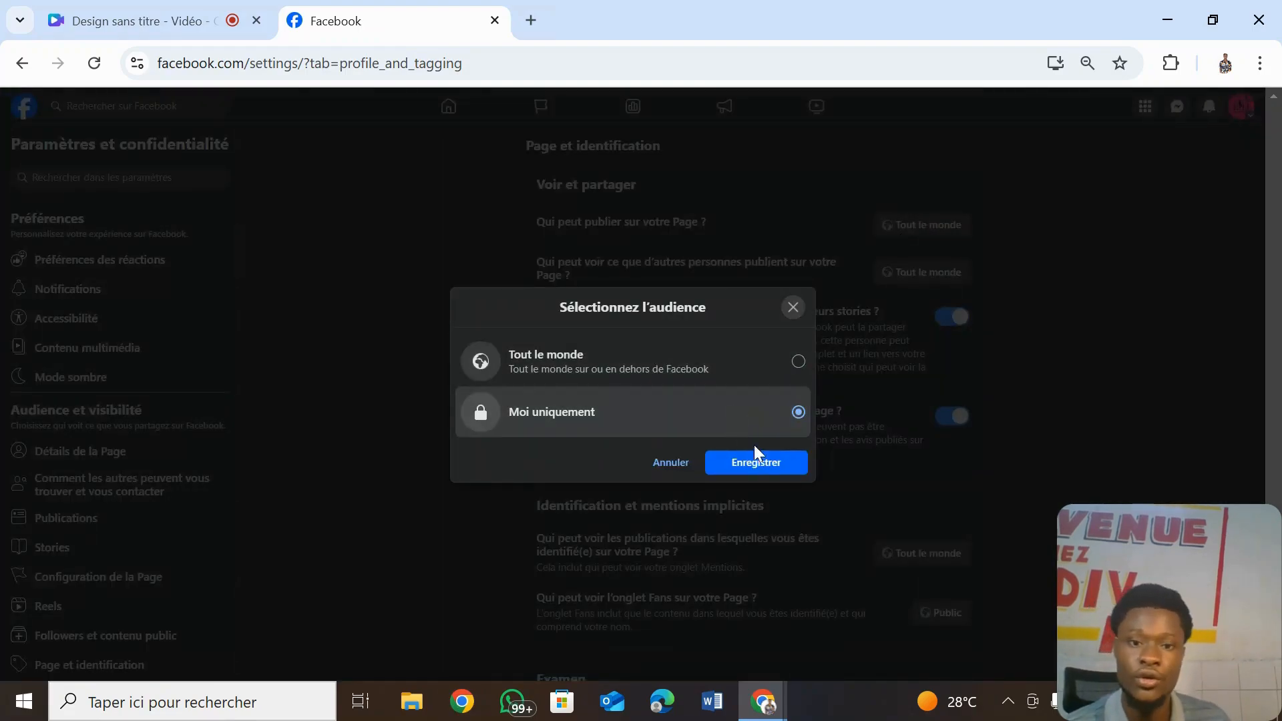
pyautogui.click(762, 466)
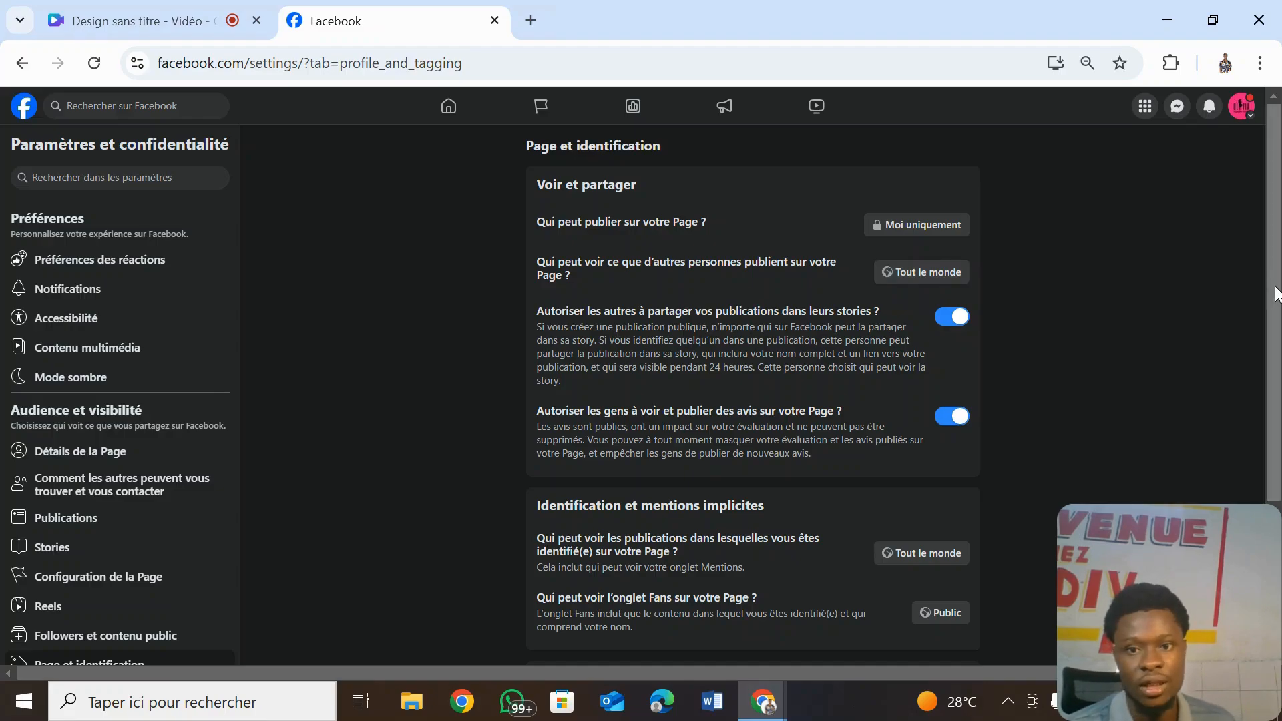
# - Review the tagging options, then return to Configuration de la Page and scroll its list
pyautogui.scroll(-3, 1272, 288)
pyautogui.scroll(3, 1242, 461)
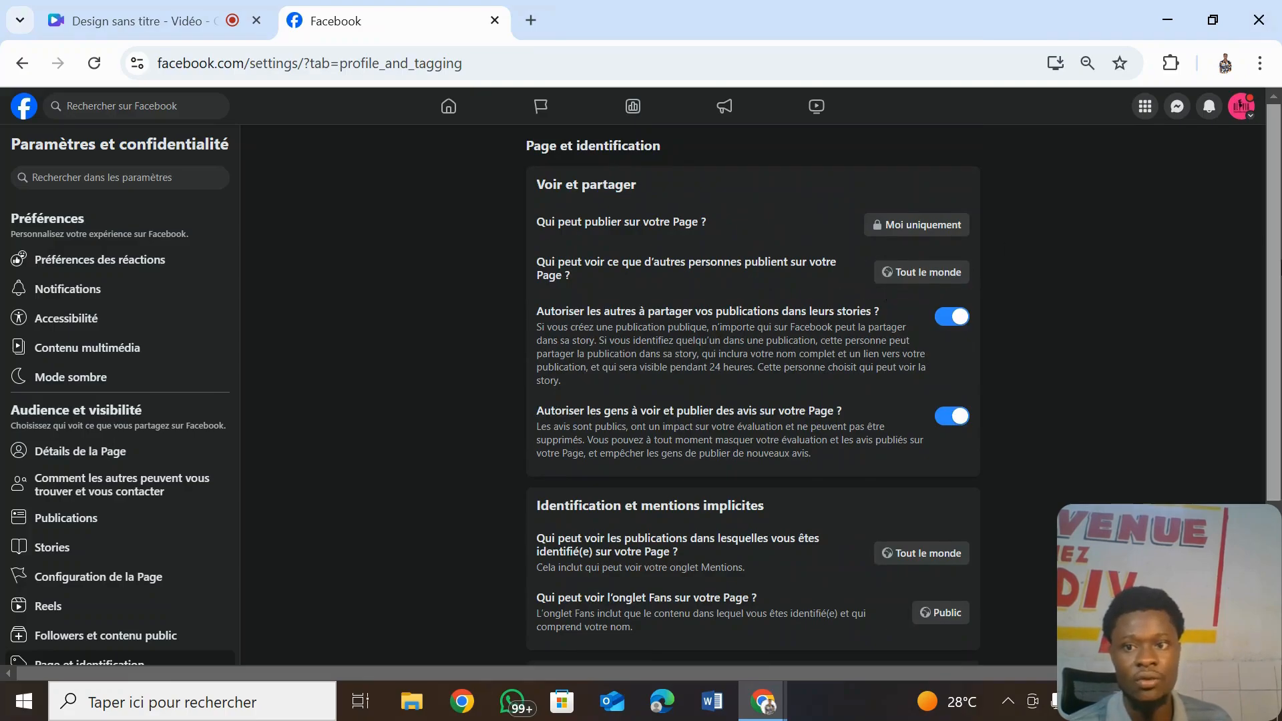
pyautogui.scroll(-3, 1279, 432)
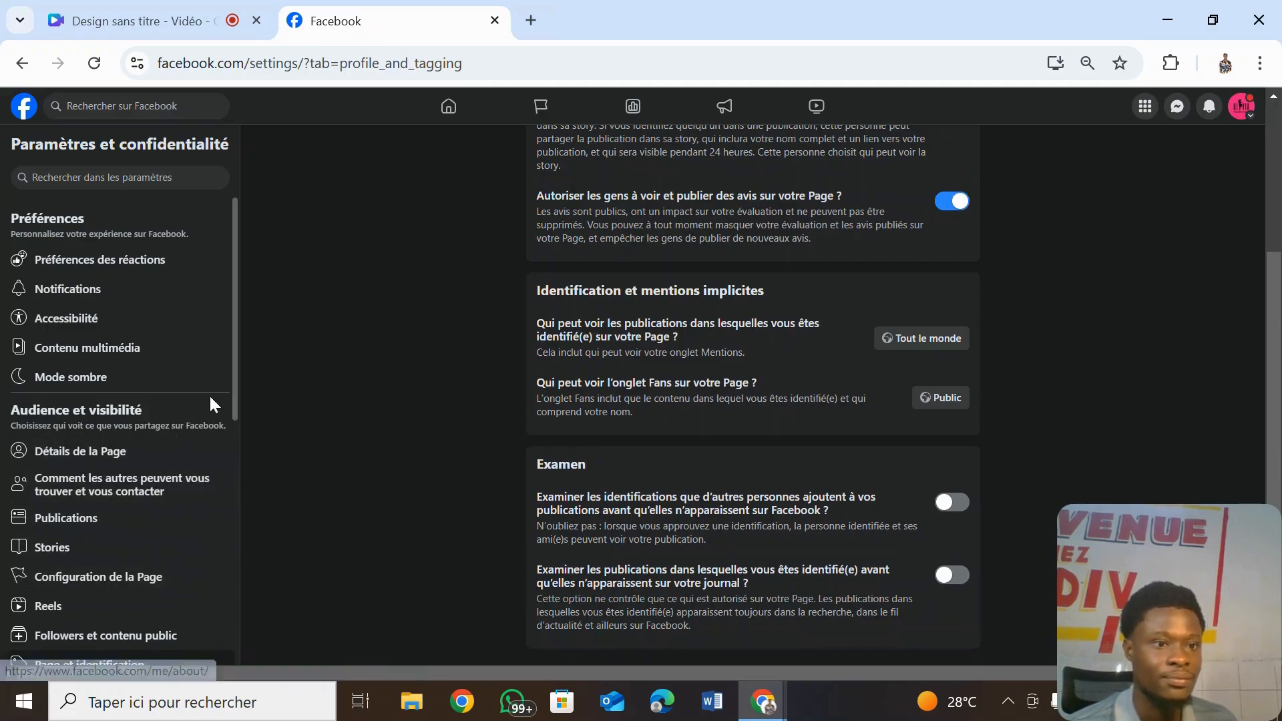
pyautogui.moveTo(234, 391); pyautogui.dragTo(238, 446)
pyautogui.click(182, 454)
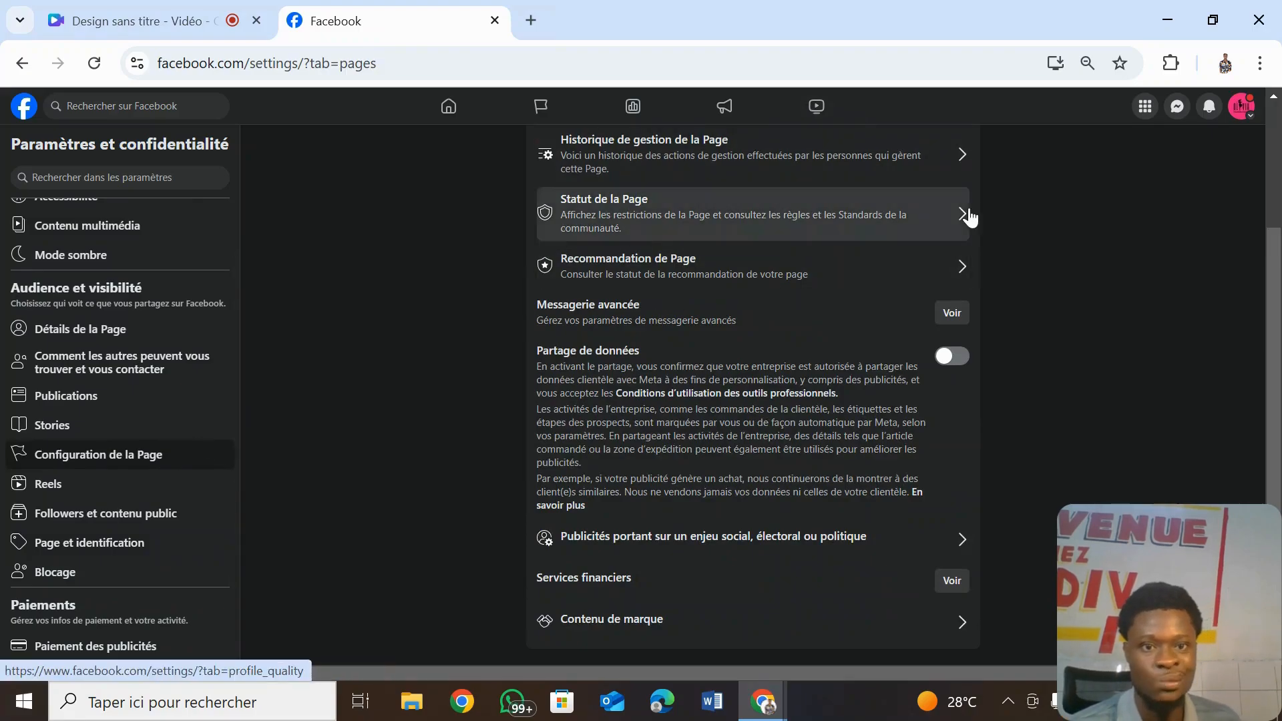
pyautogui.moveTo(1272, 286); pyautogui.dragTo(1268, 194)
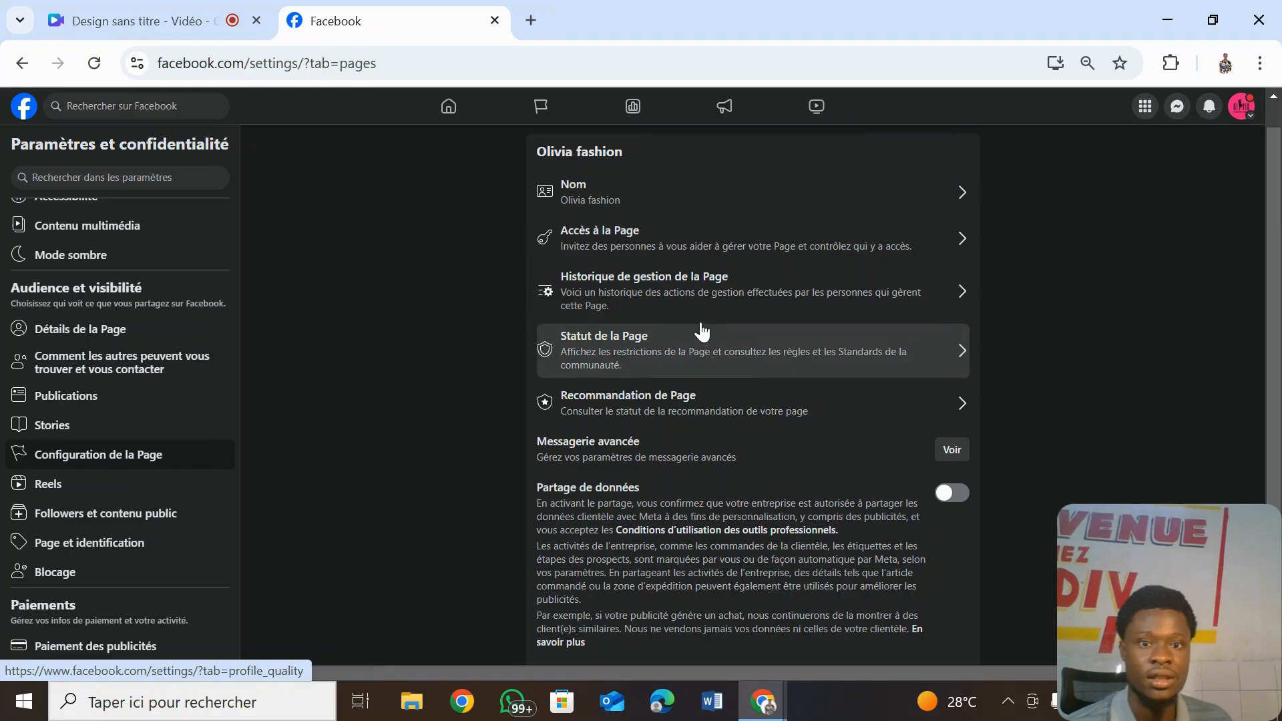
pyautogui.click(739, 295)
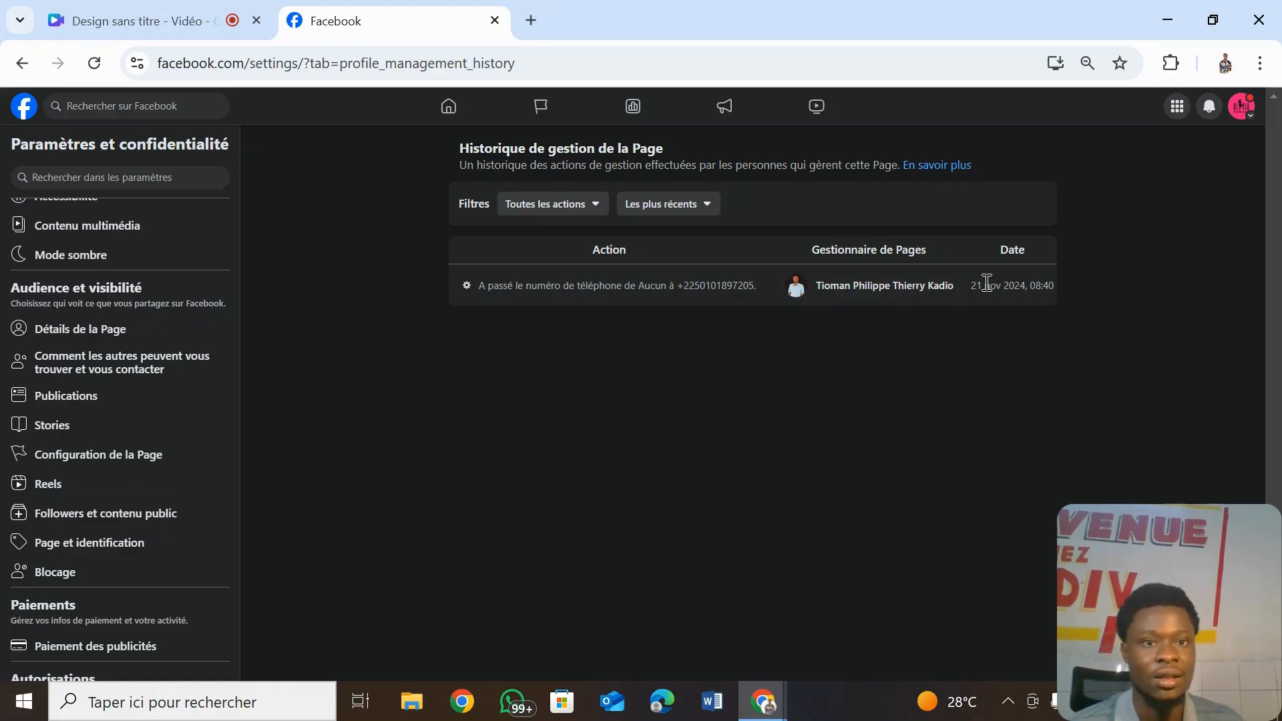
pyautogui.click(22, 64)
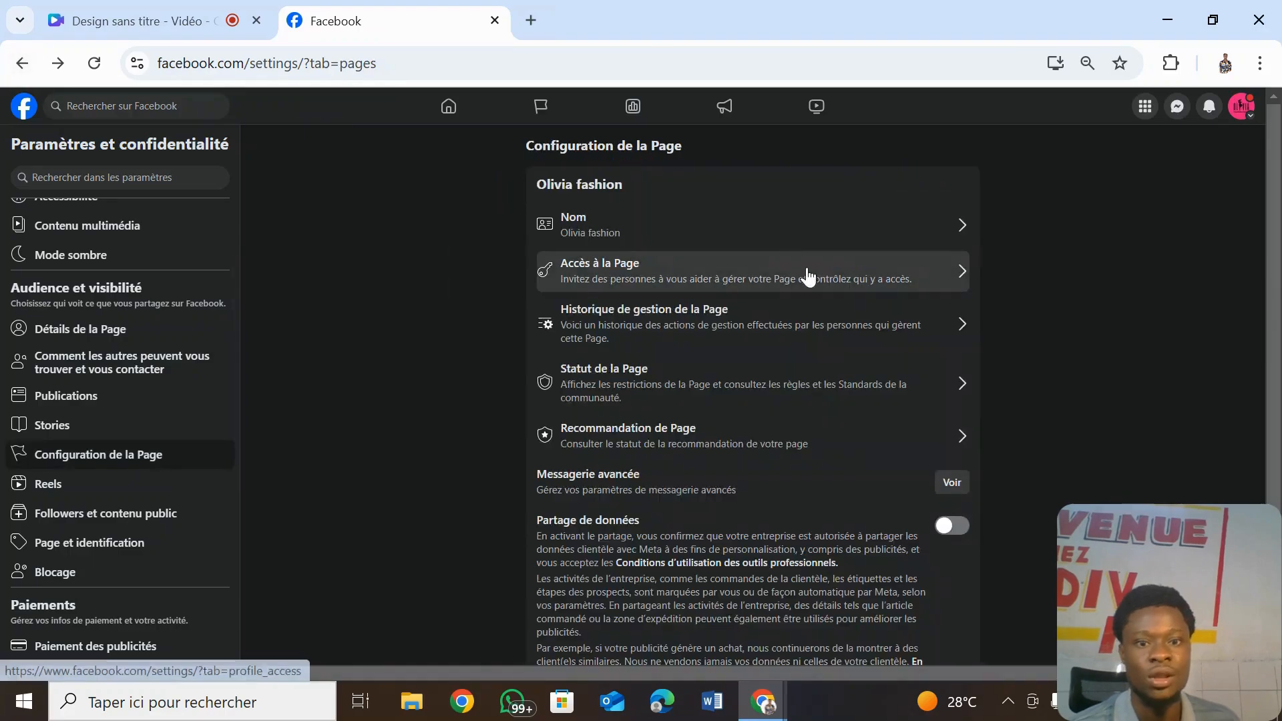
pyautogui.click(815, 376)
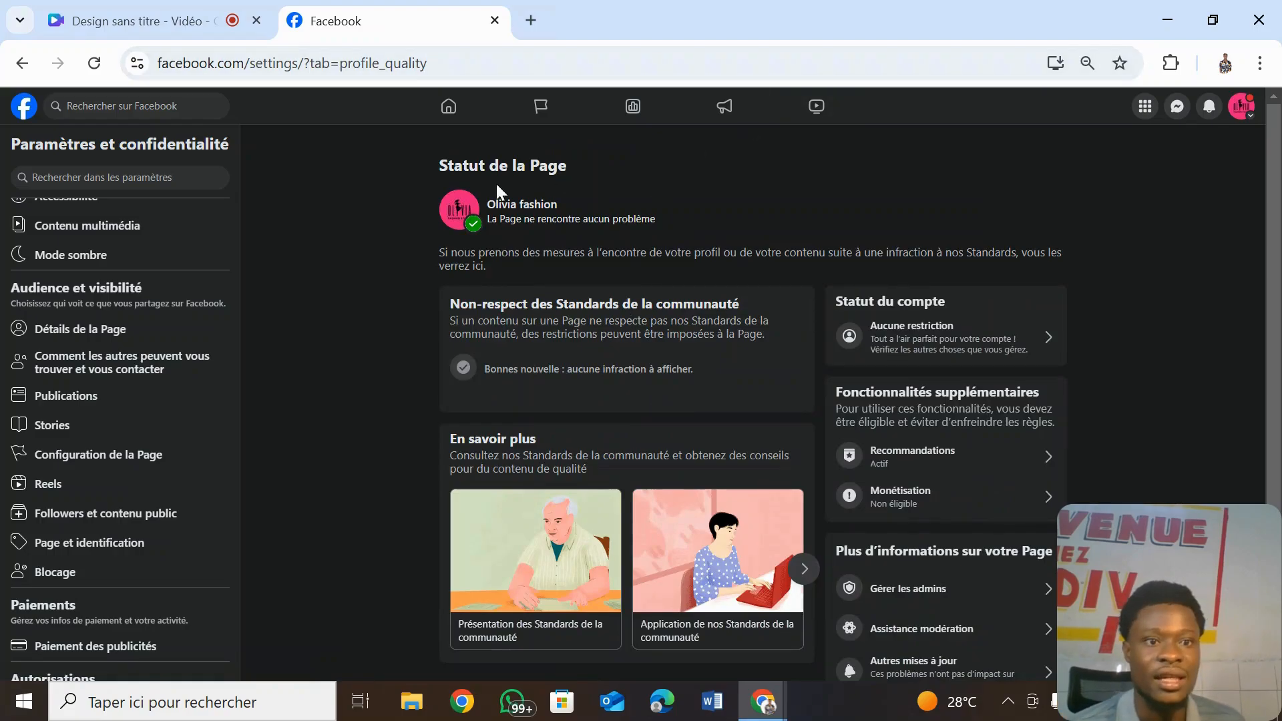
pyautogui.click(16, 67)
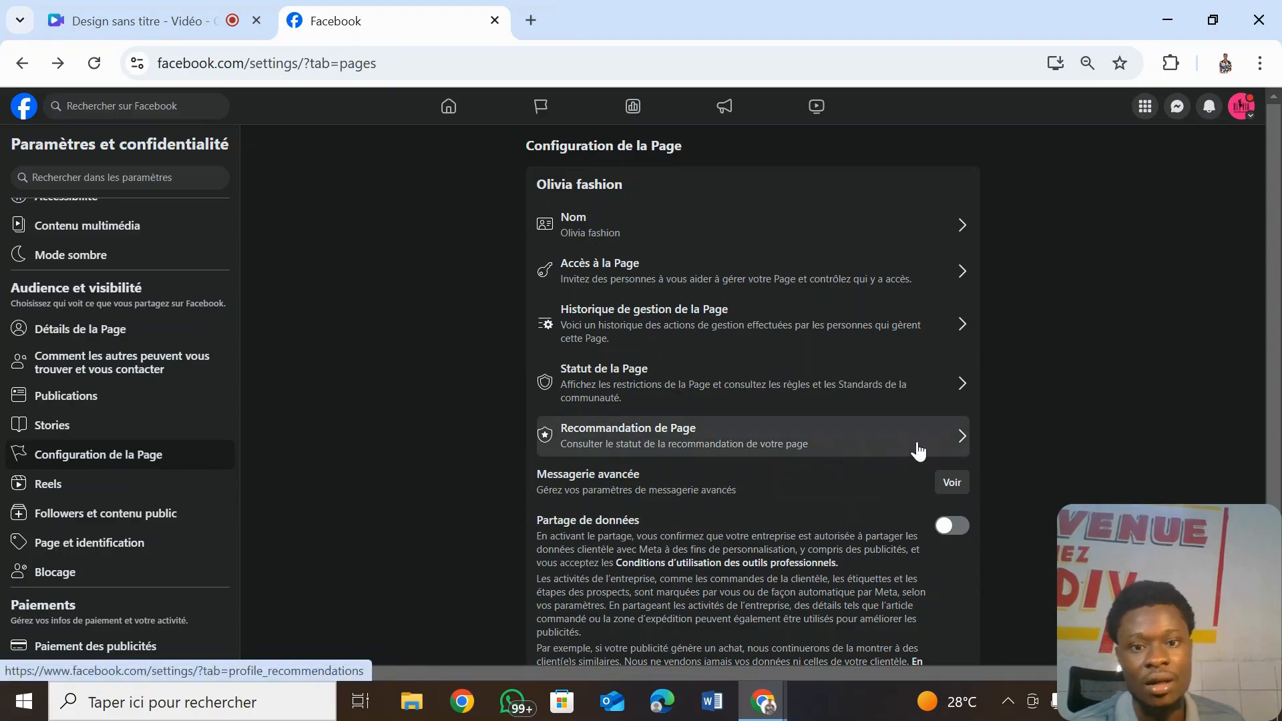
# - Look at Accès et contrôle's Supprimer la Page option, then cancel without deleting the Page
pyautogui.scroll(-3, 1236, 374)
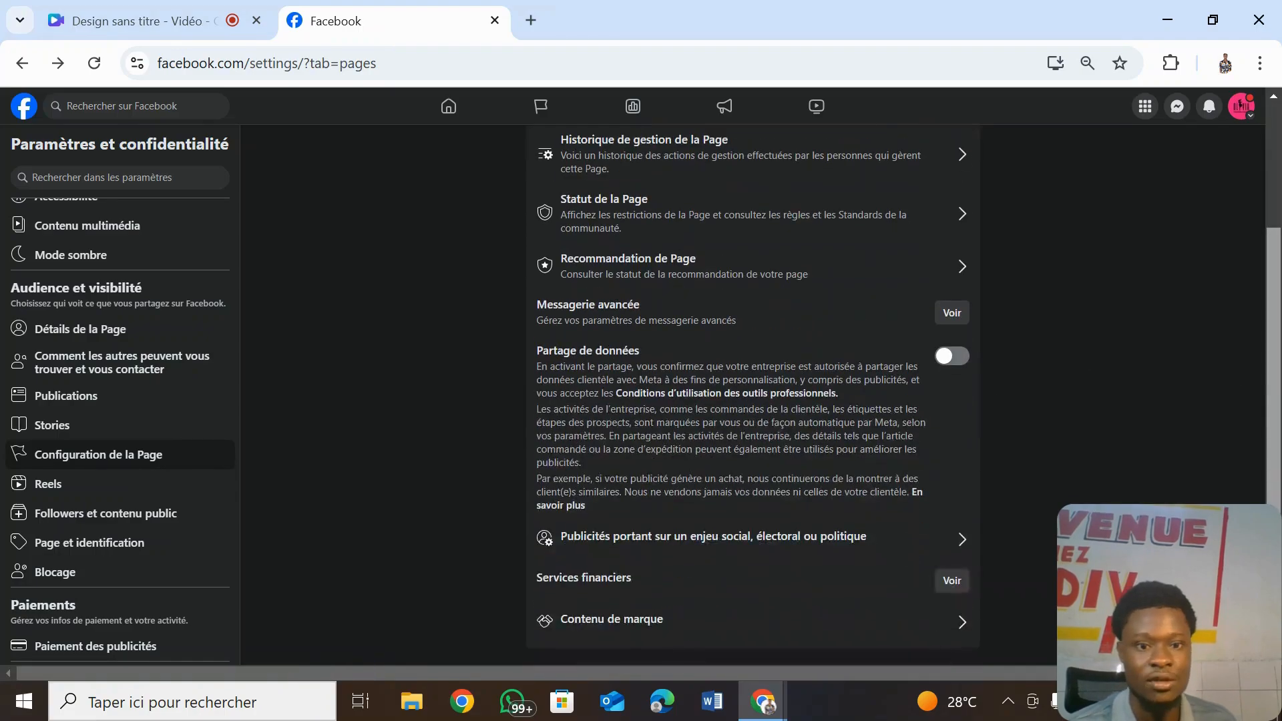
pyautogui.scroll(3, 1216, 252)
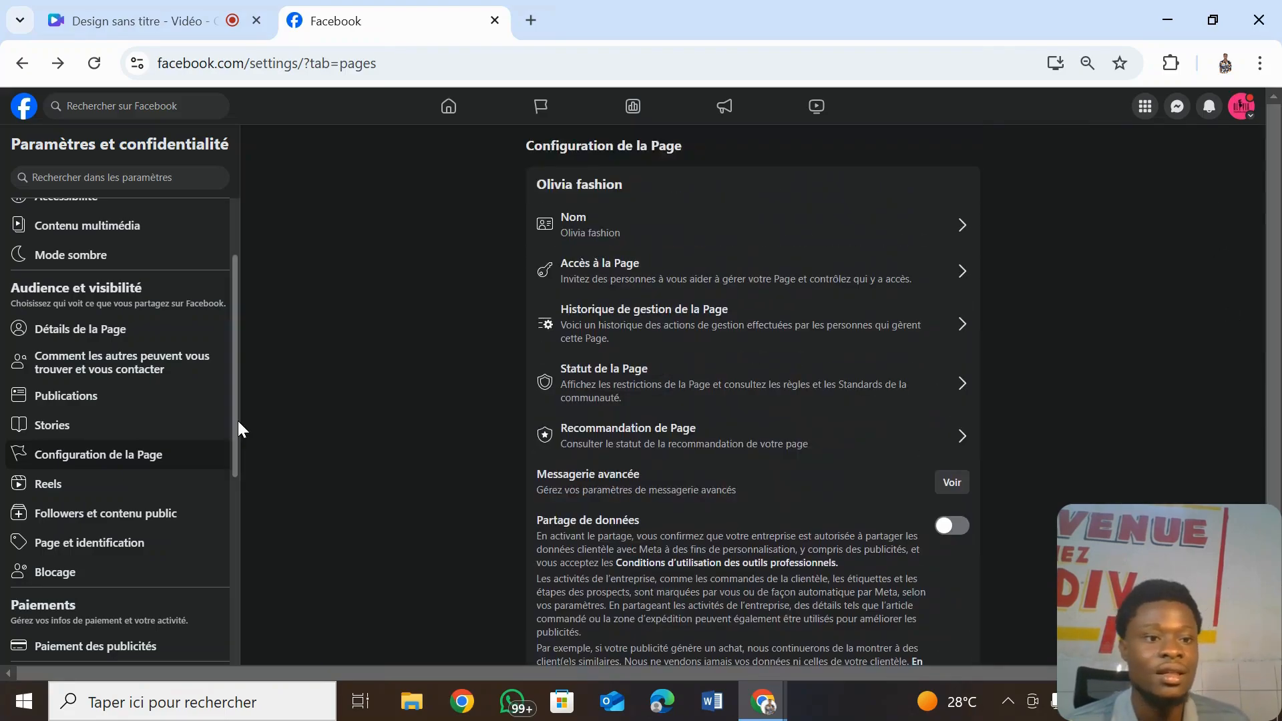
pyautogui.moveTo(238, 421); pyautogui.dragTo(231, 325)
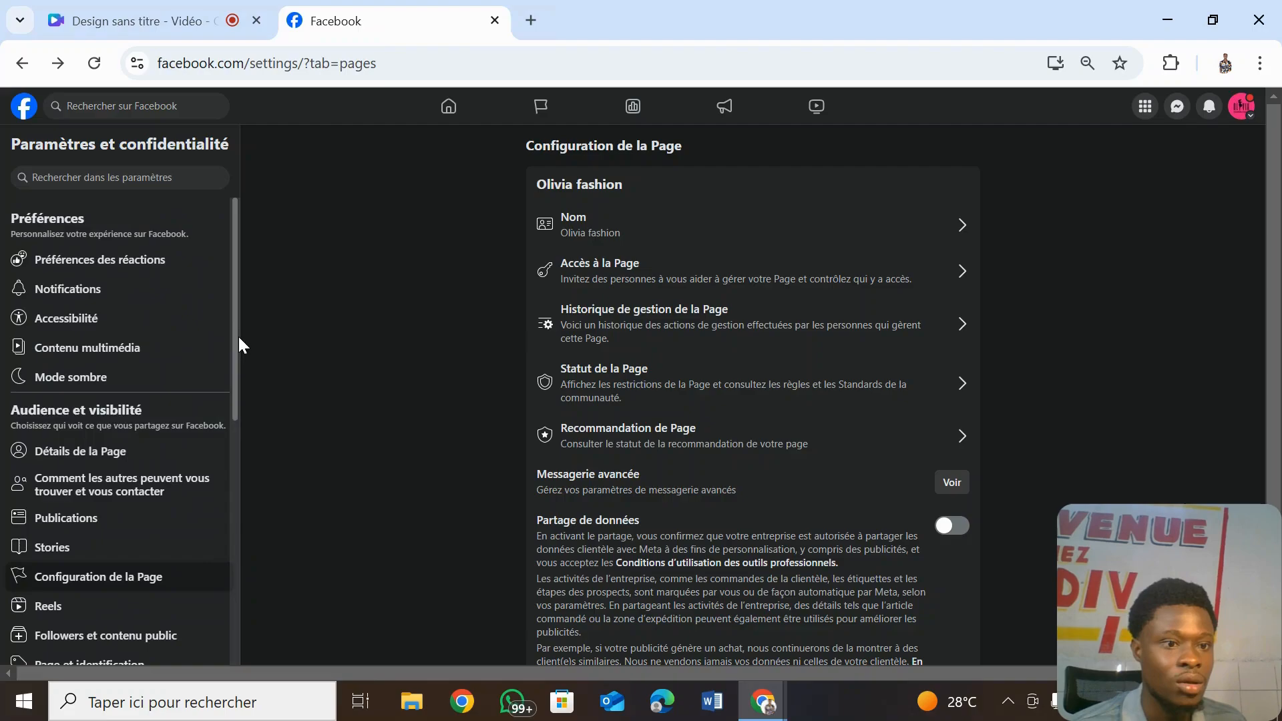
pyautogui.moveTo(239, 340); pyautogui.dragTo(239, 574)
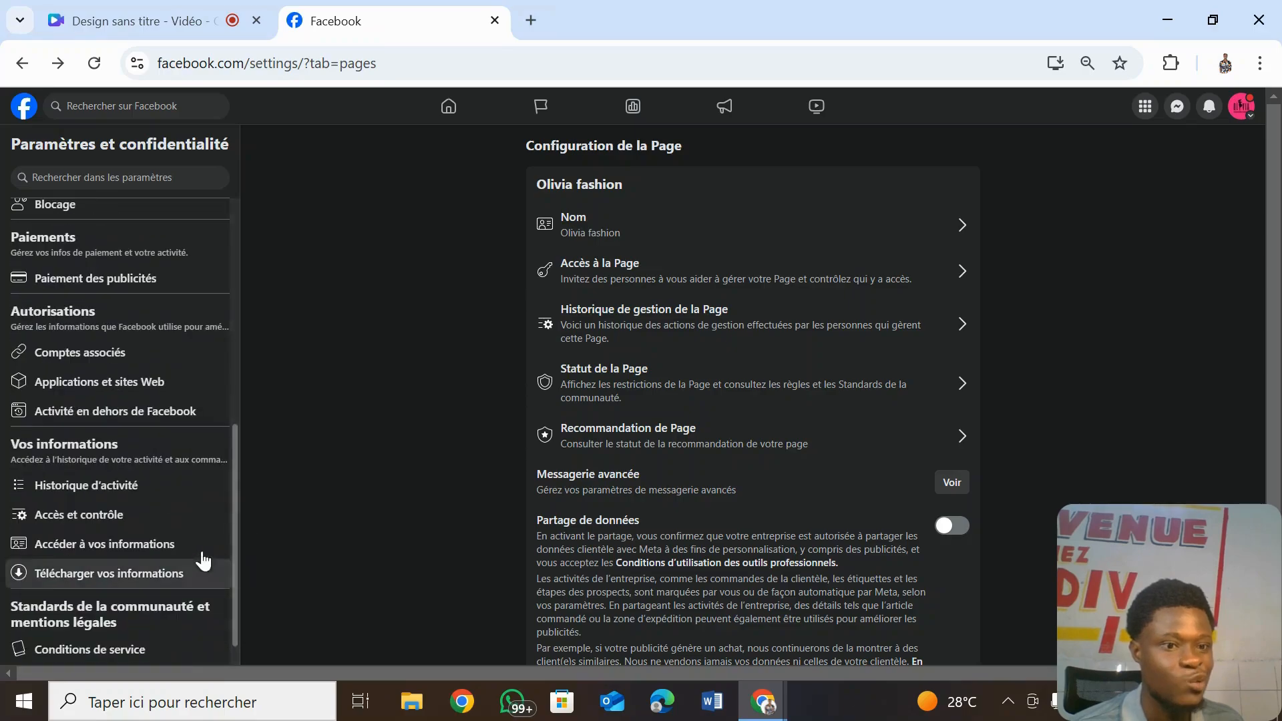
pyautogui.click(129, 516)
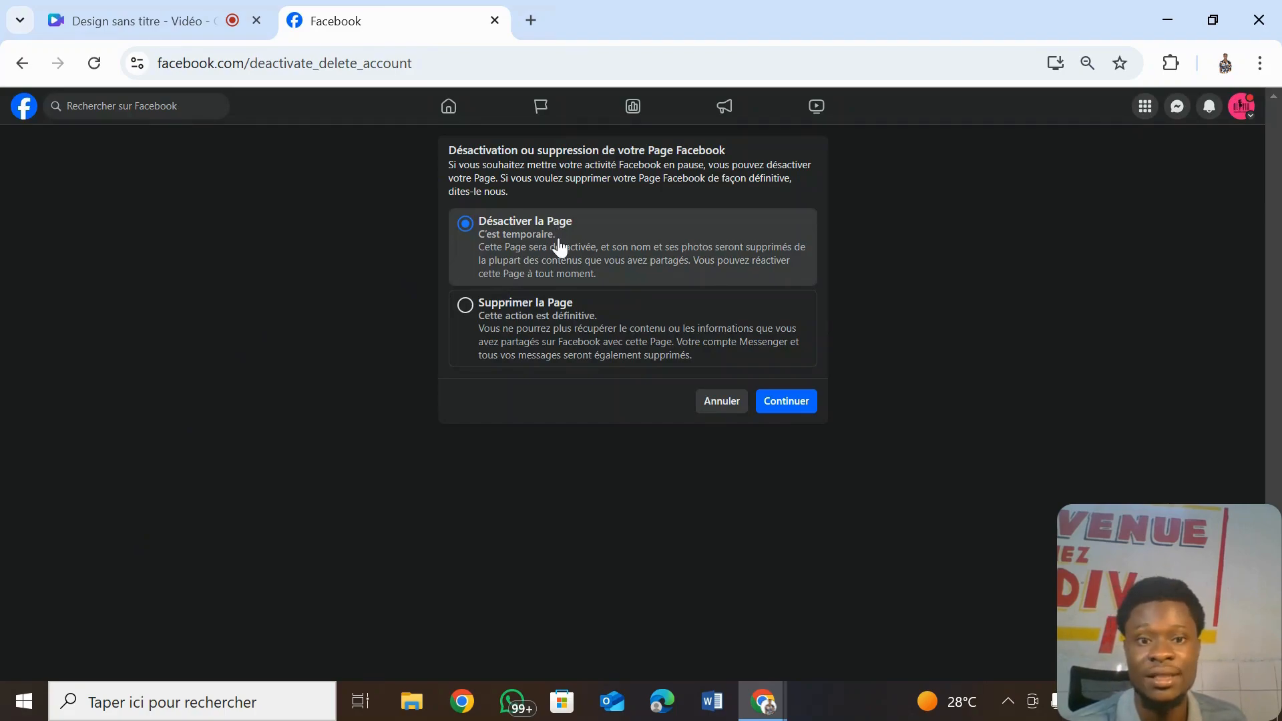
pyautogui.click(476, 332)
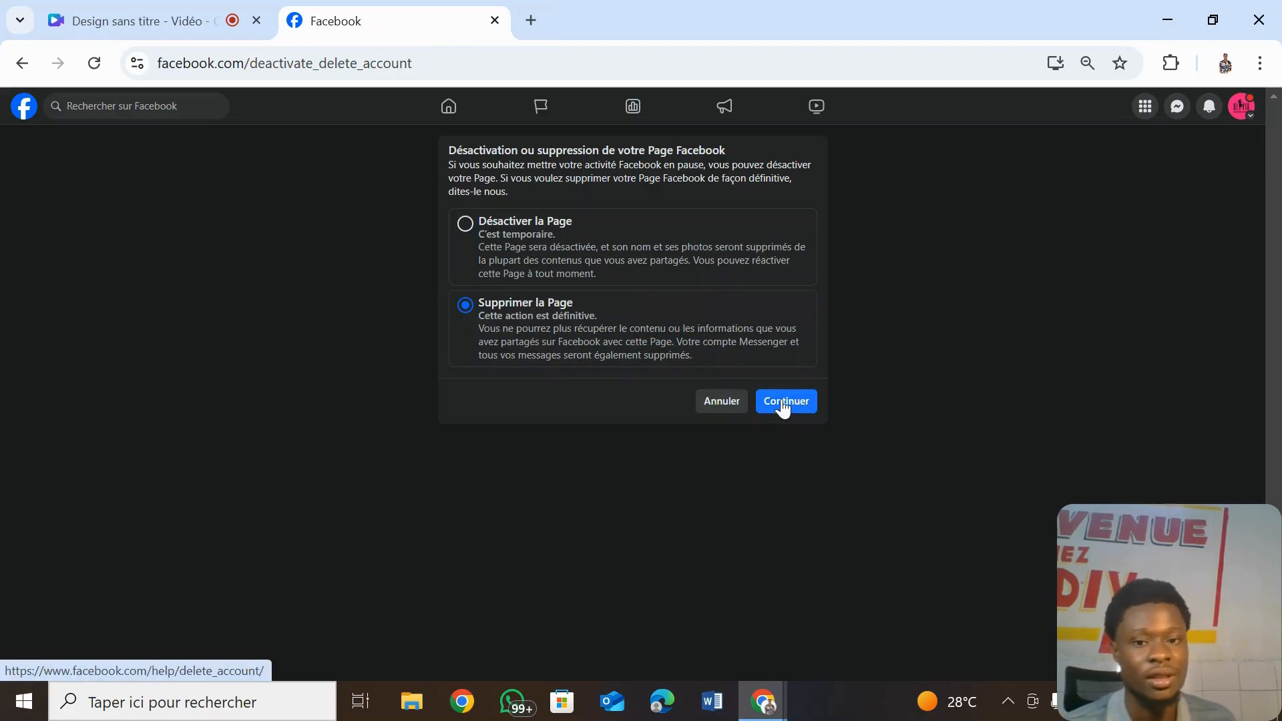
pyautogui.click(732, 401)
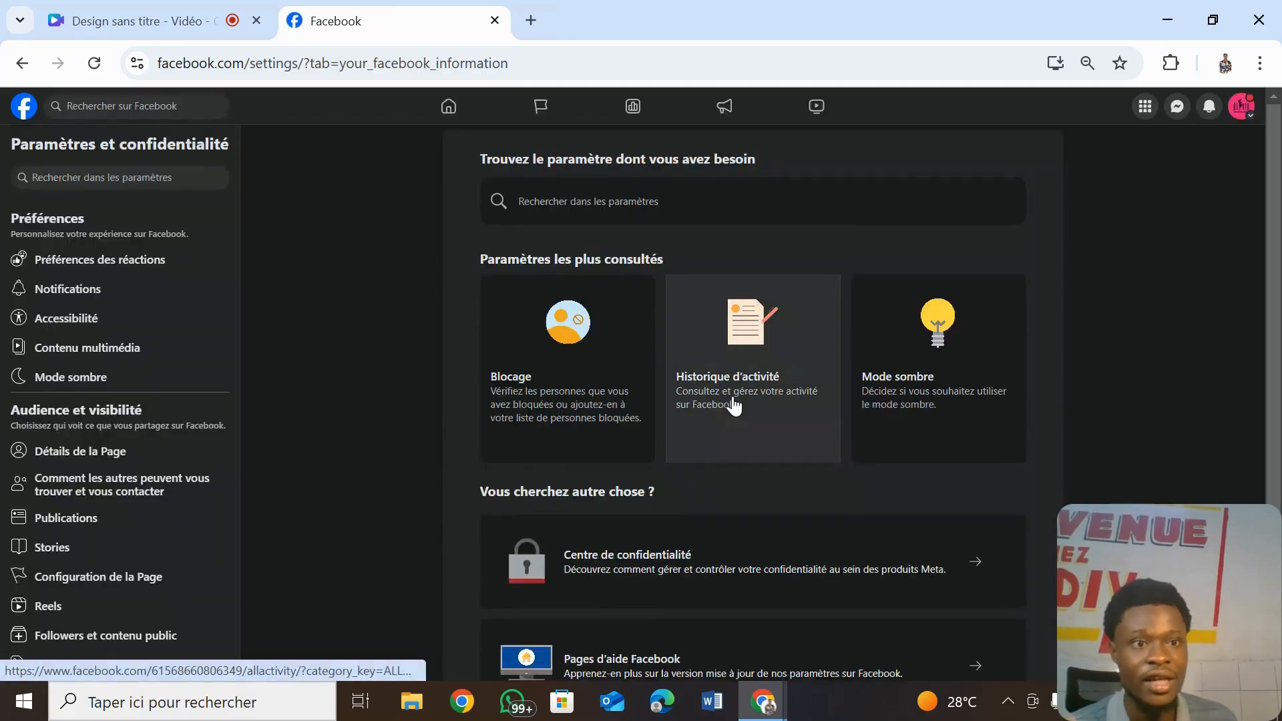
# - Return to the Olivia fashion Page and show its '...' extra options list
pyautogui.click(24, 108)
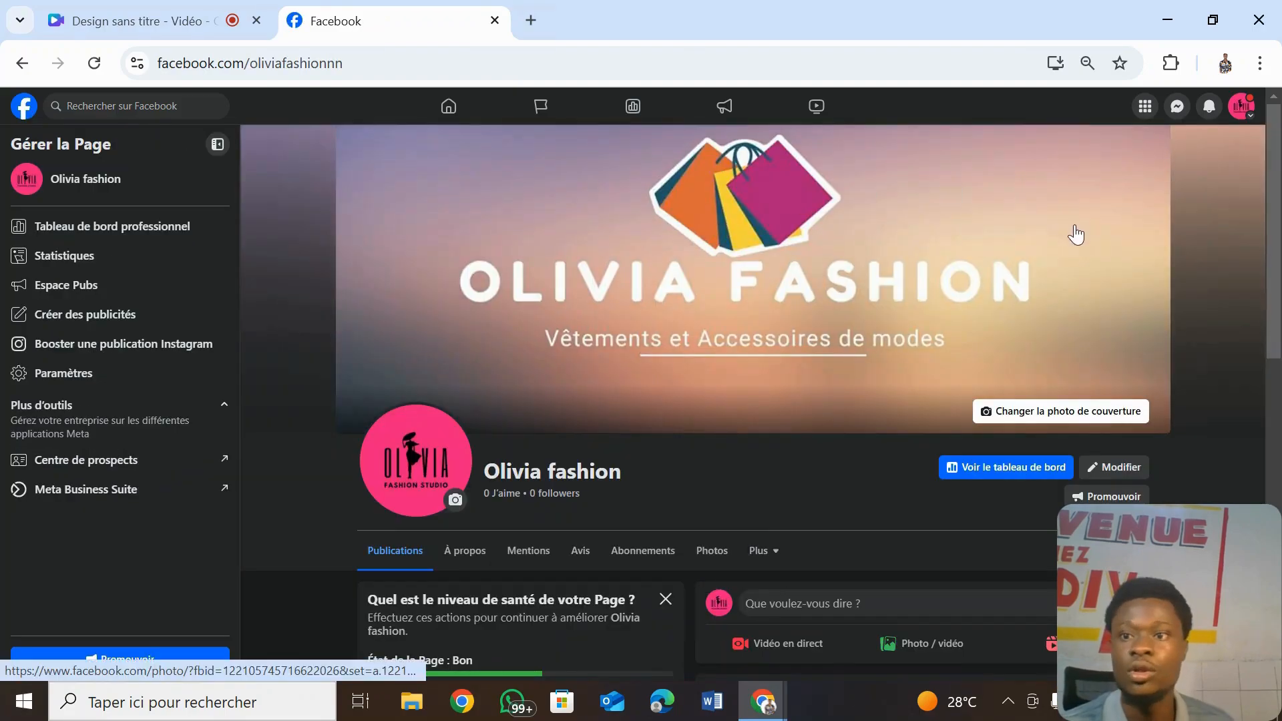
pyautogui.scroll(-1, 1052, 357)
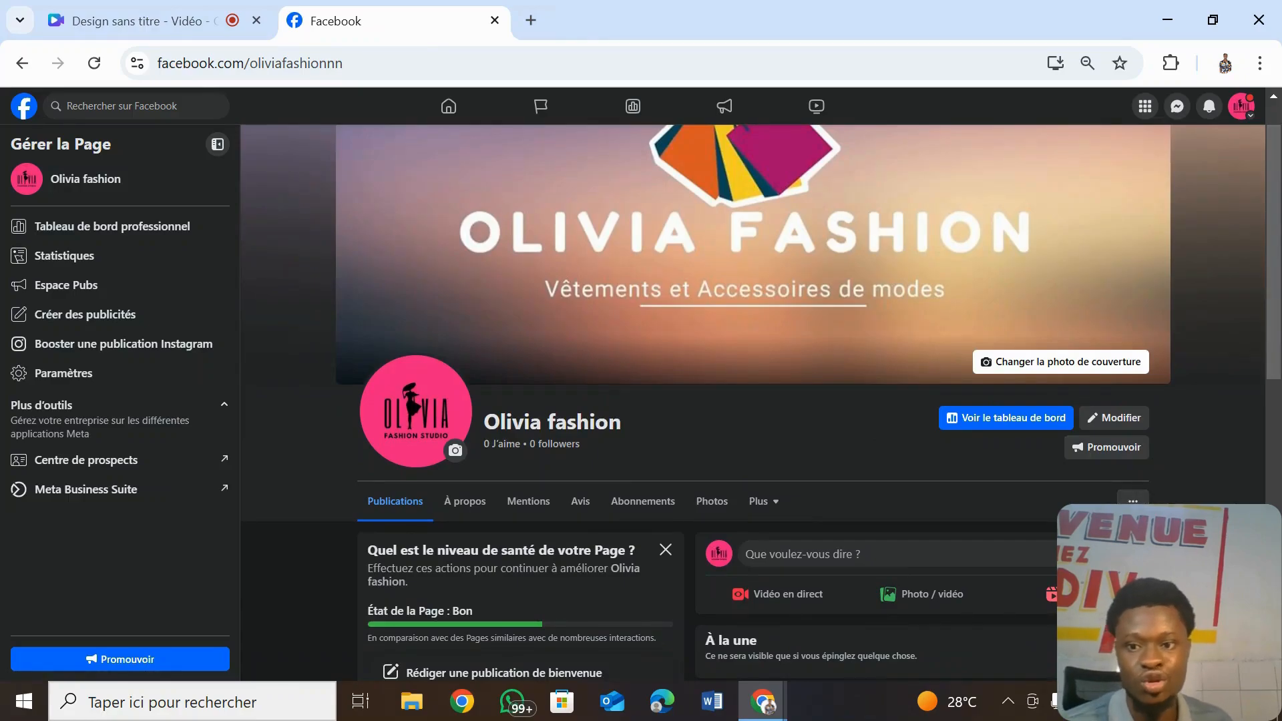
pyautogui.click(1134, 502)
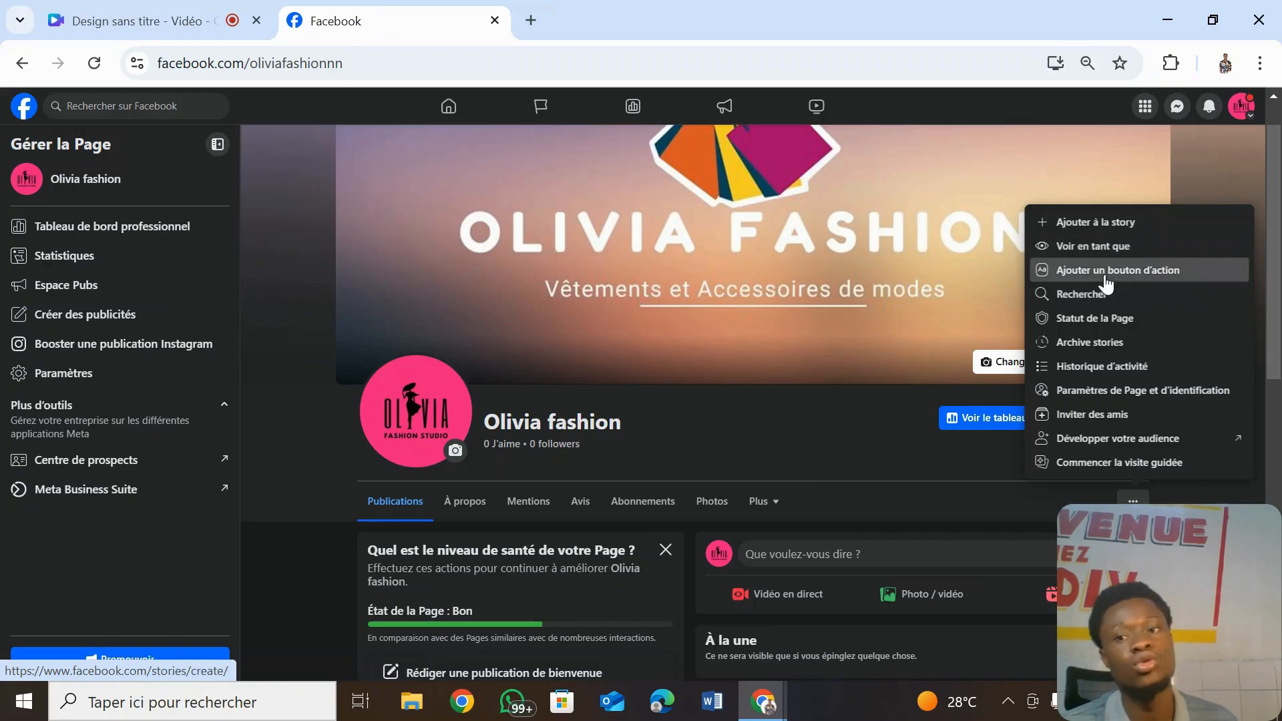
# - Add and save an Envoyer un message action button linked to Messenger
pyautogui.click(1105, 272)
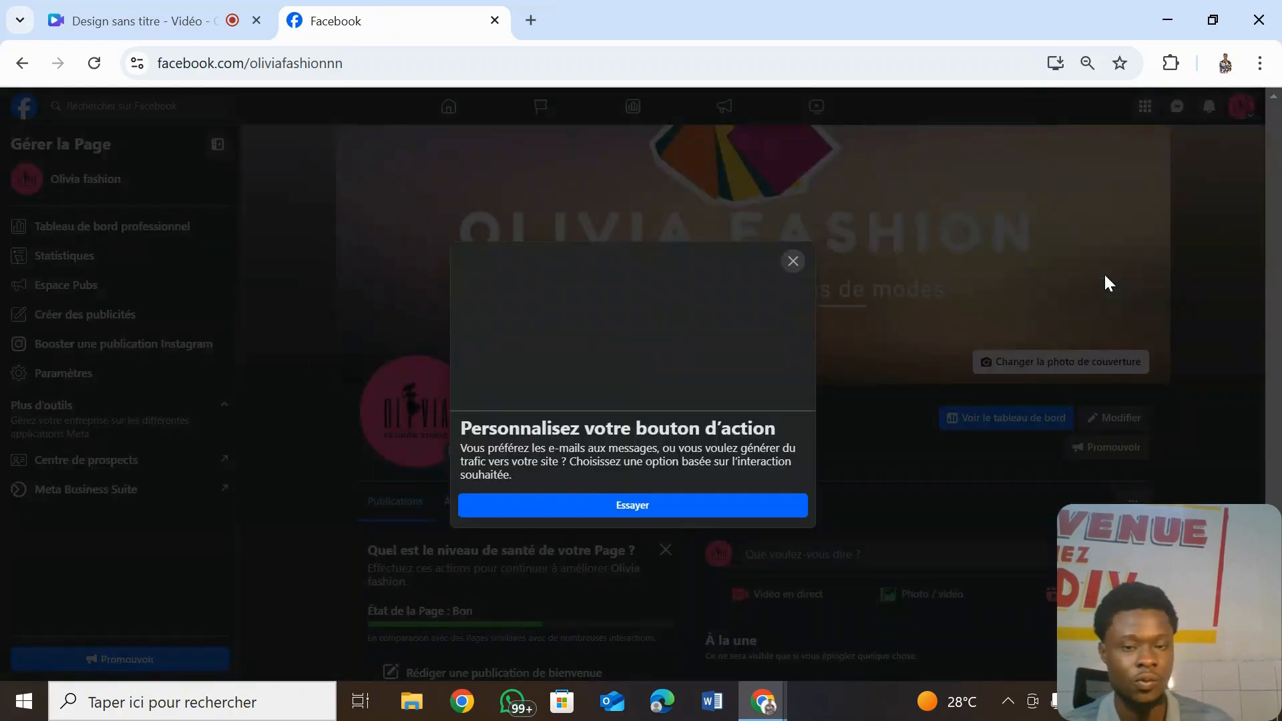
pyautogui.click(711, 508)
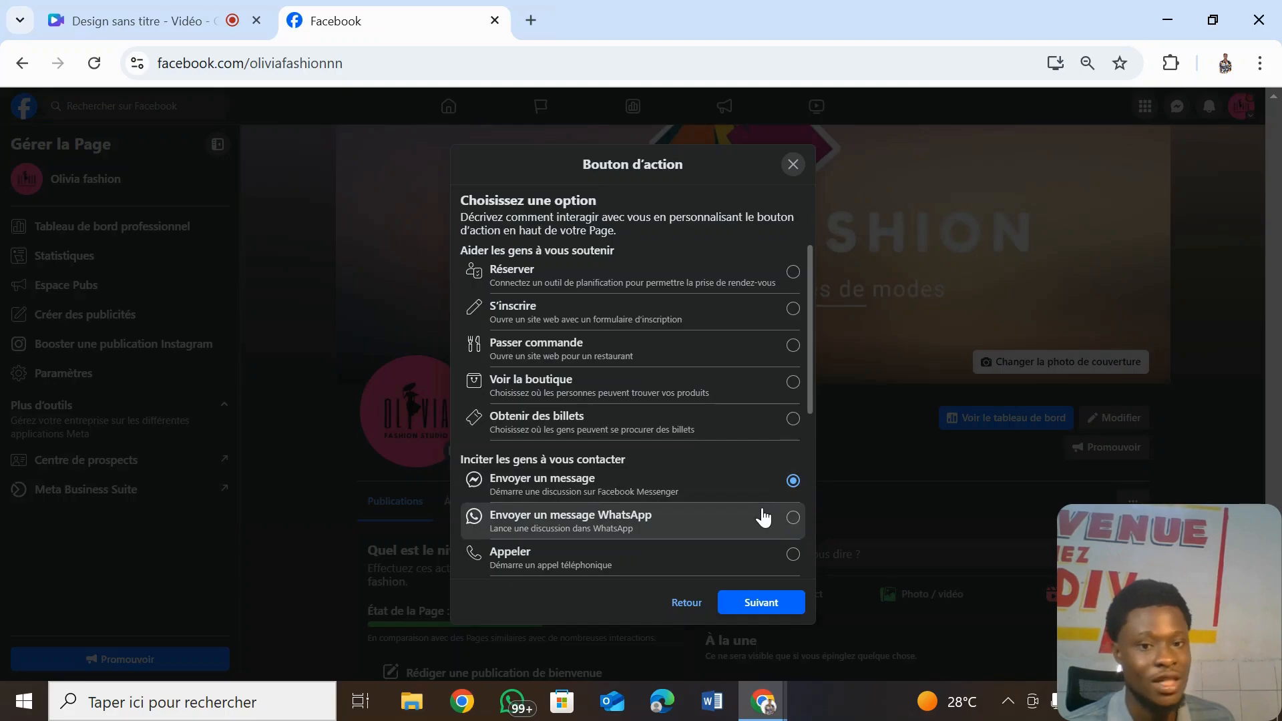
pyautogui.click(748, 605)
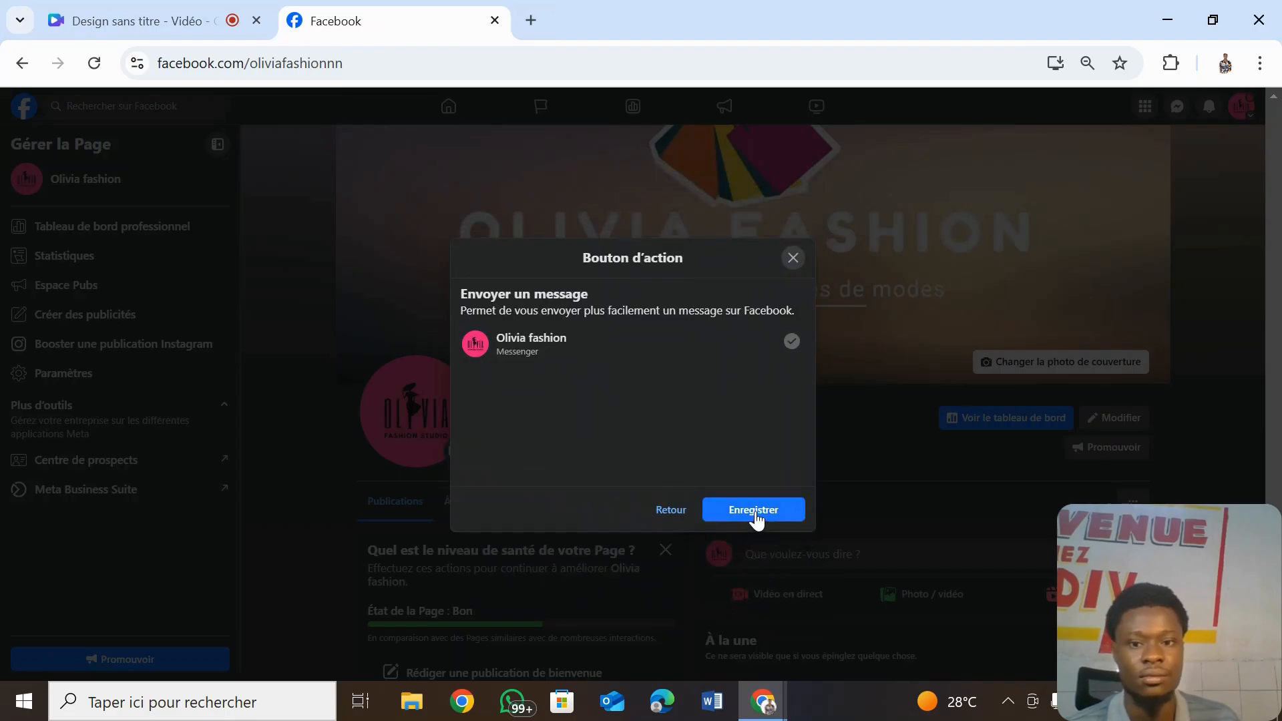
pyautogui.click(755, 513)
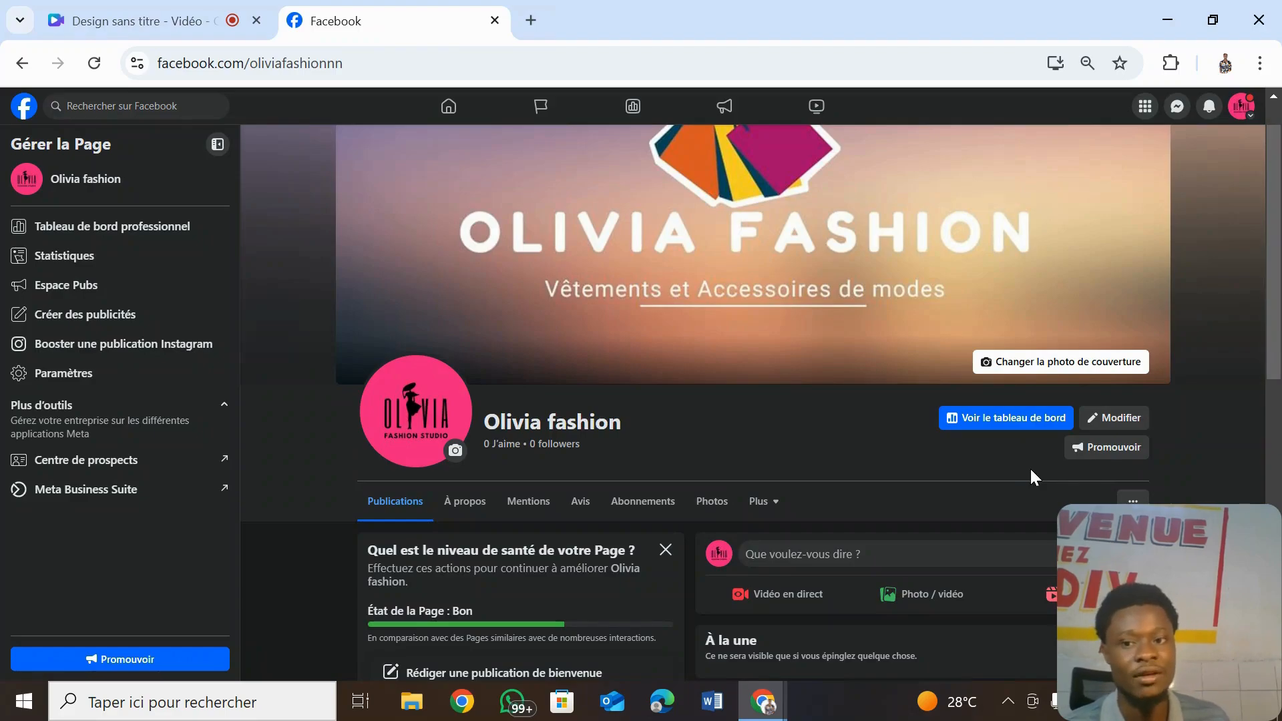
pyautogui.click(1133, 502)
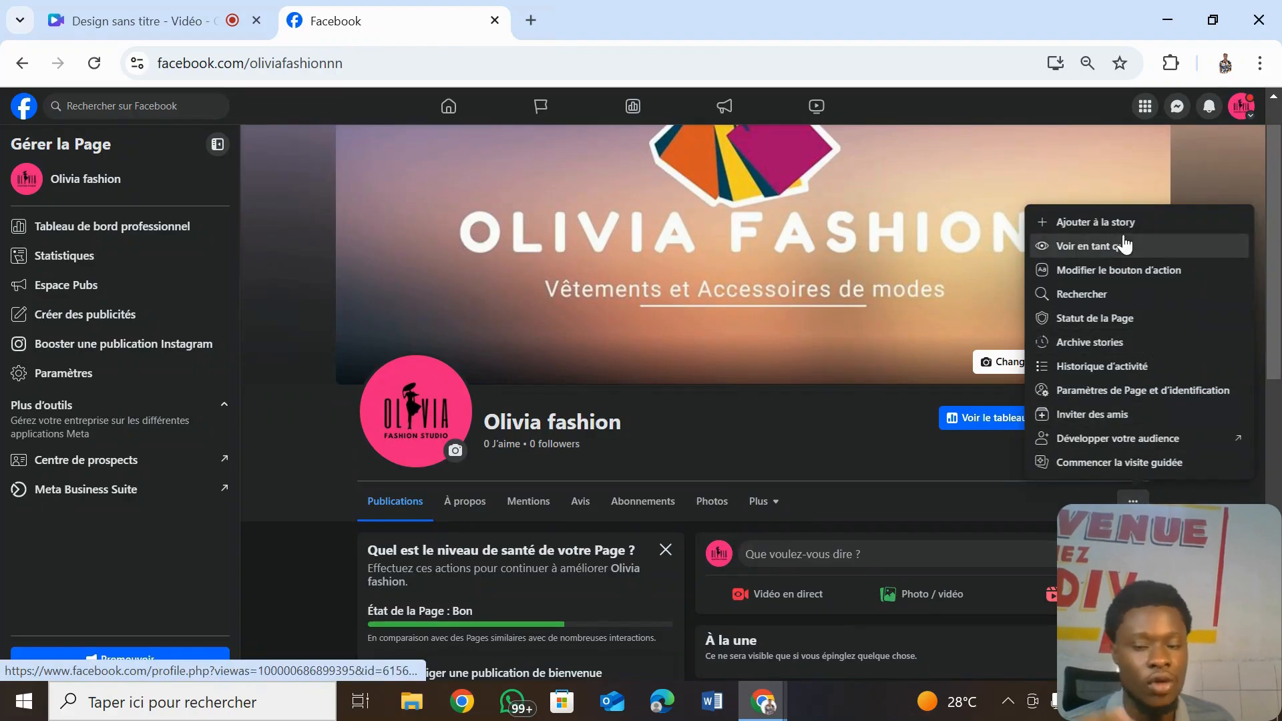
# - Preview the Page as a visitor, browsing About and Publications, then switch to Canva
pyautogui.click(1125, 246)
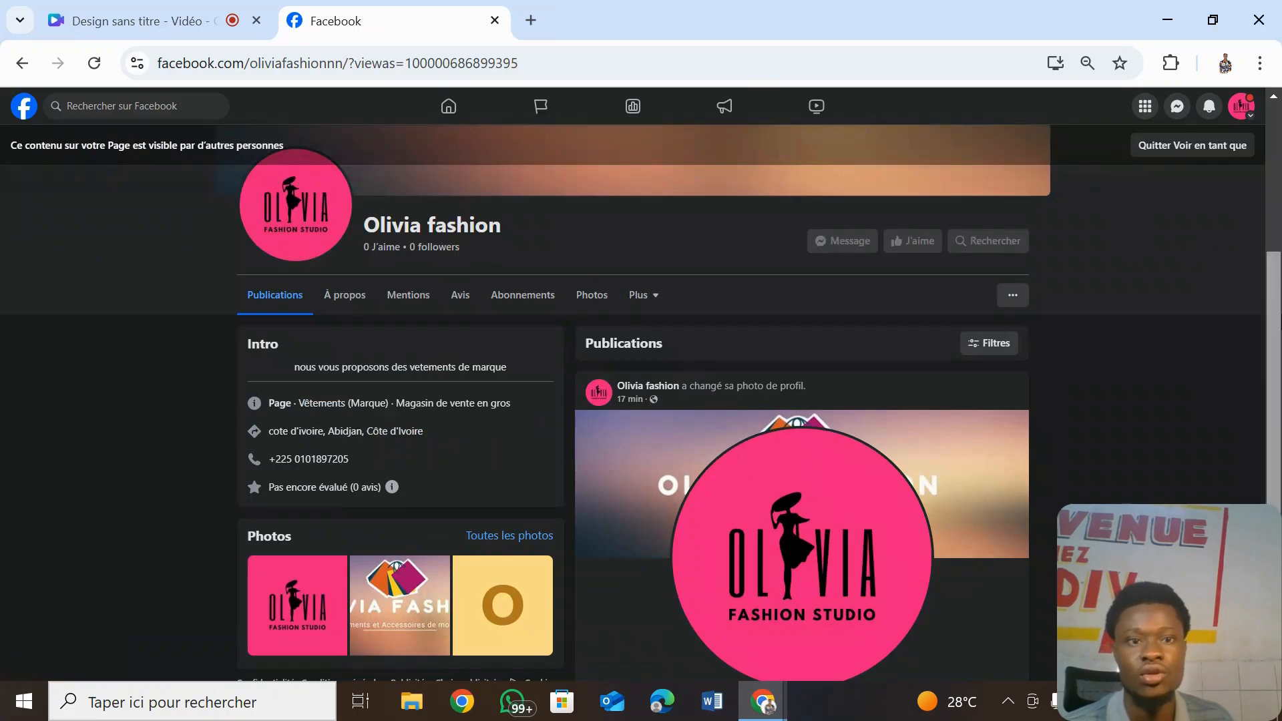
pyautogui.scroll(4, 1239, 101)
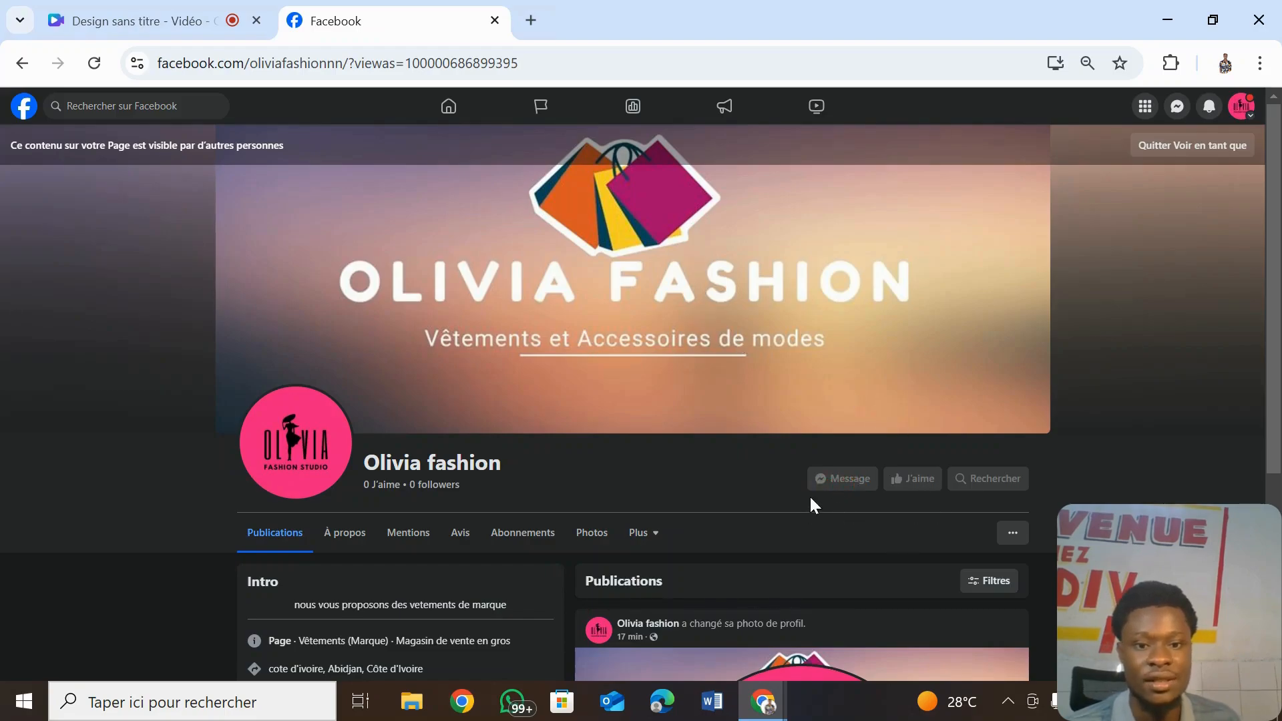
pyautogui.scroll(-4, 1280, 426)
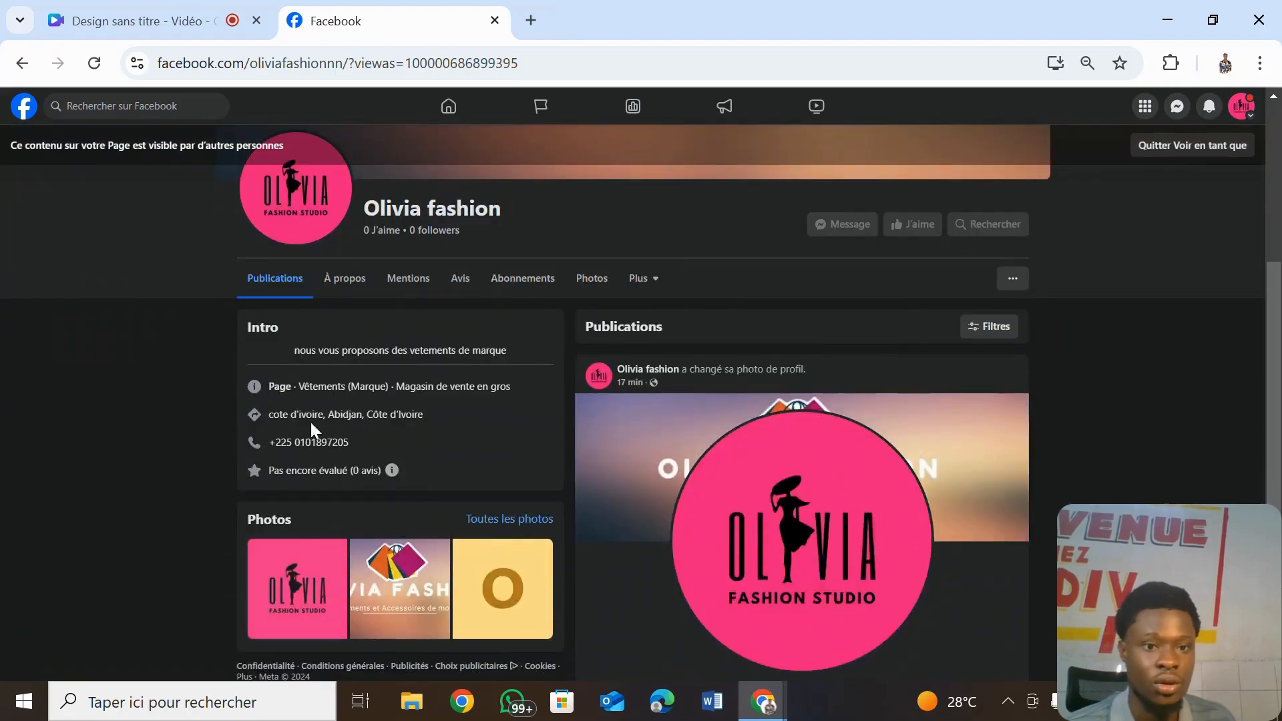
pyautogui.click(354, 292)
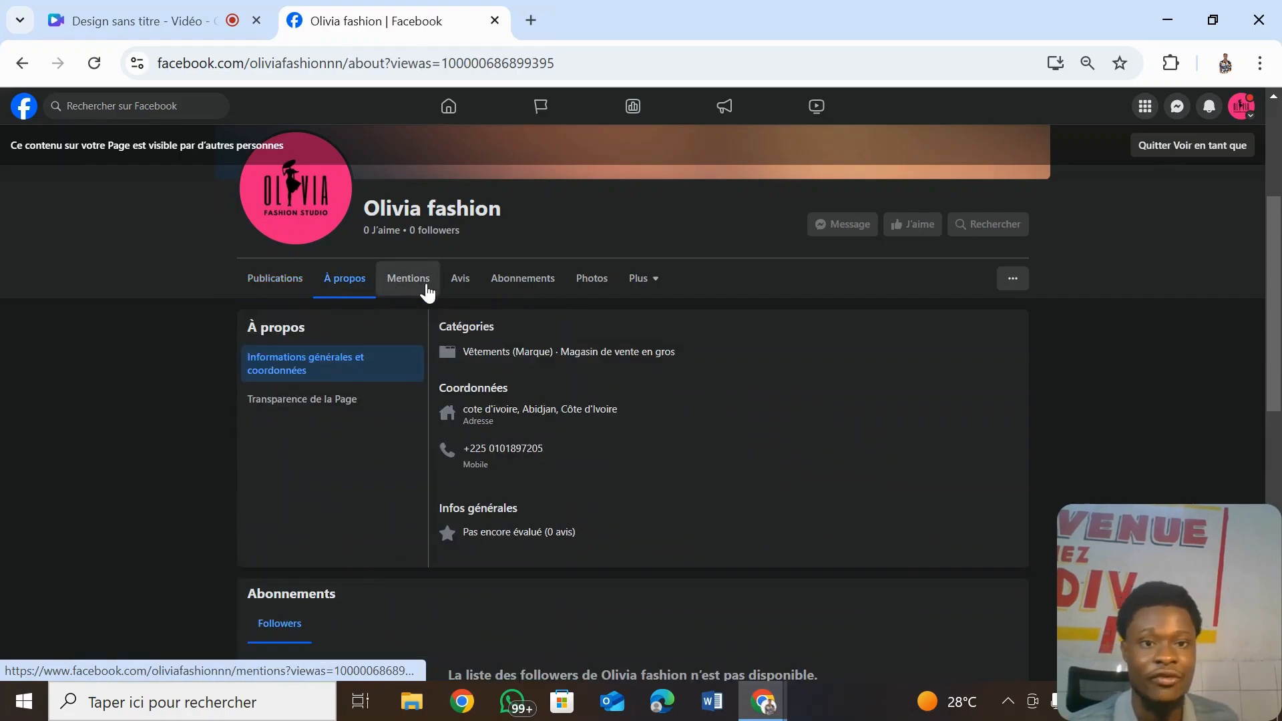
pyautogui.click(279, 283)
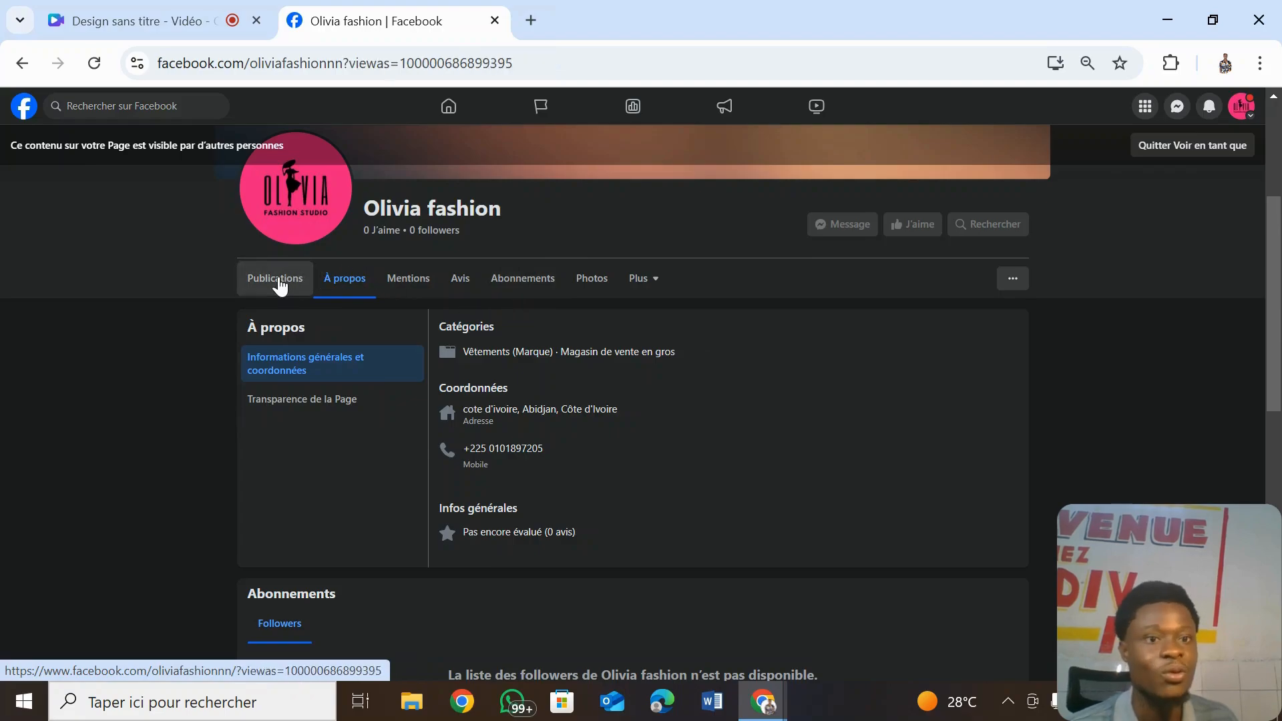
pyautogui.click(1186, 148)
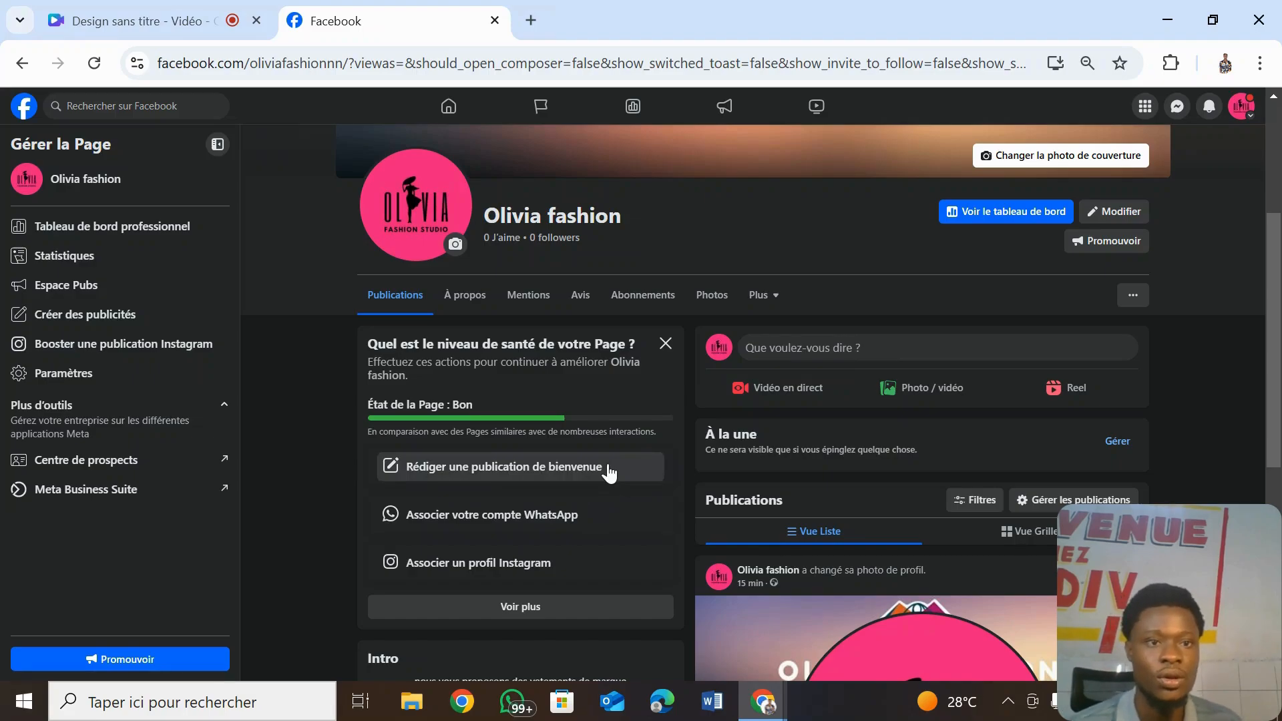
pyautogui.click(164, 26)
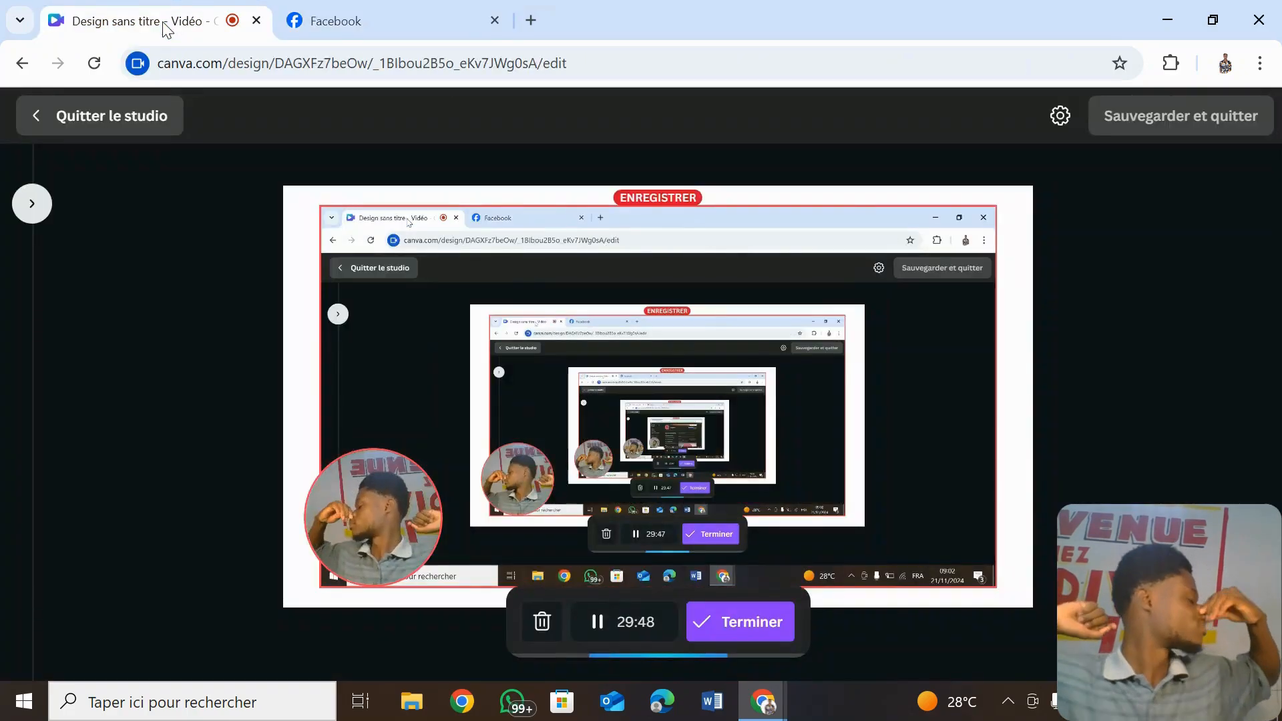